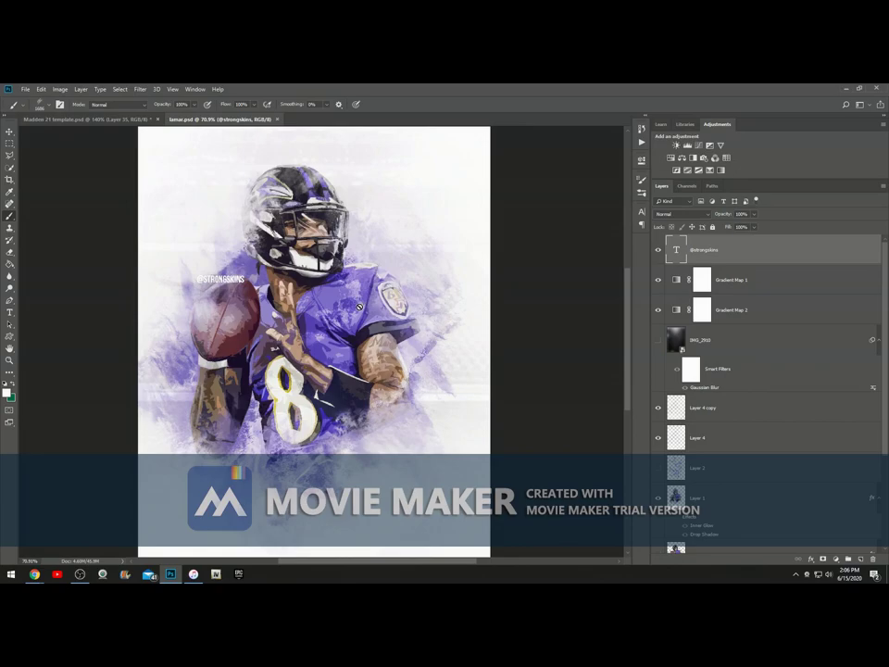
pyautogui.scroll(-2, 353, 277)
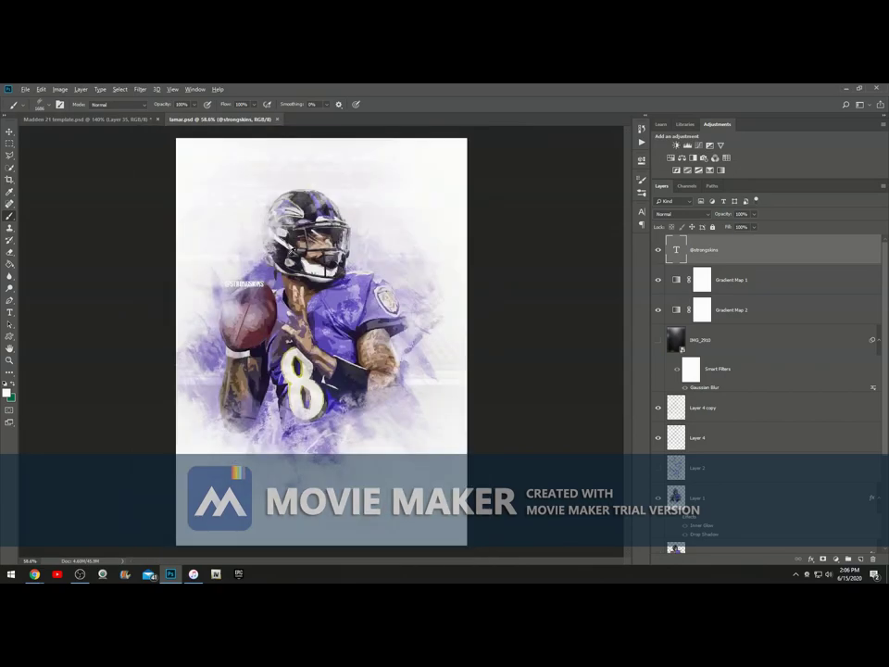
pyautogui.scroll(2, 287, 200)
pyautogui.scroll(1, 300, 319)
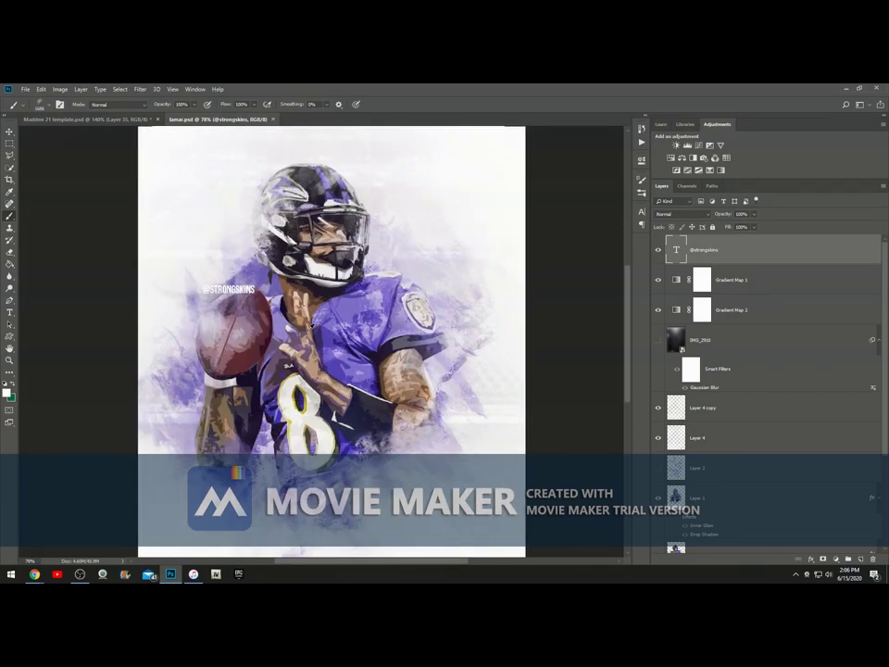
pyautogui.scroll(-2, 326, 328)
pyautogui.scroll(1, 315, 339)
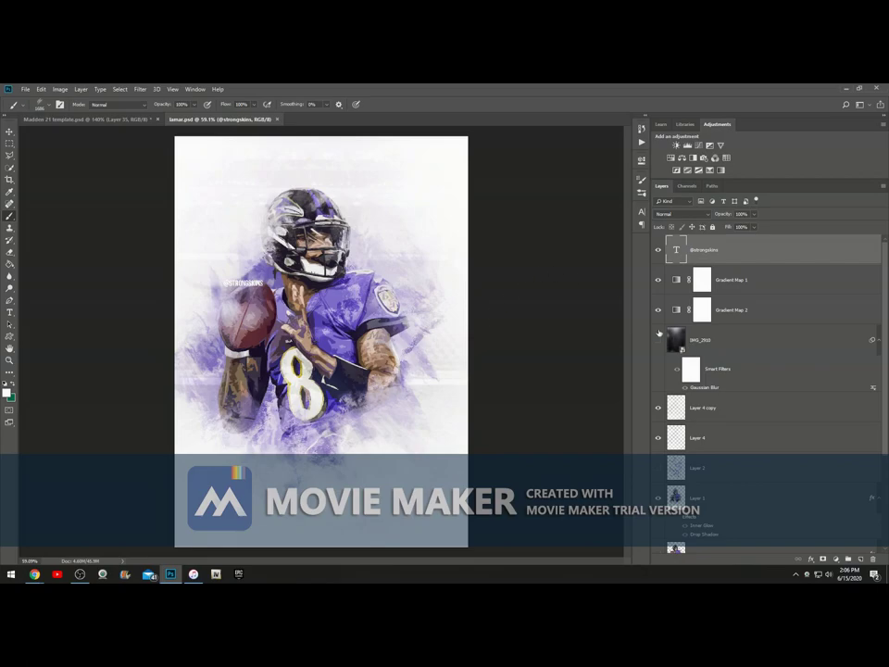
# Switch to Chrome and search Google Images for "lamar jackson".
pyautogui.click(845, 91)
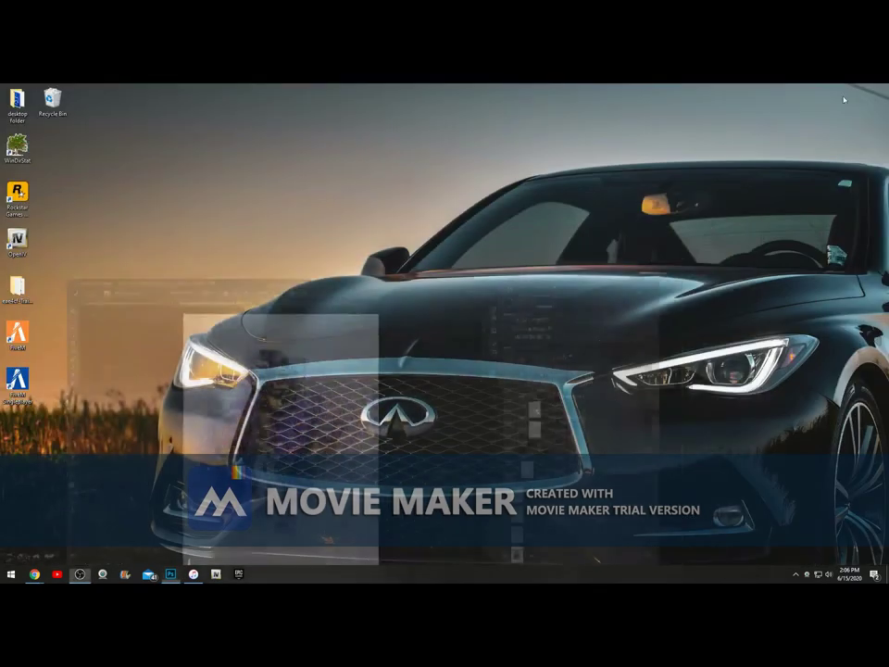
pyautogui.moveTo(34, 574)
pyautogui.click(250, 537)
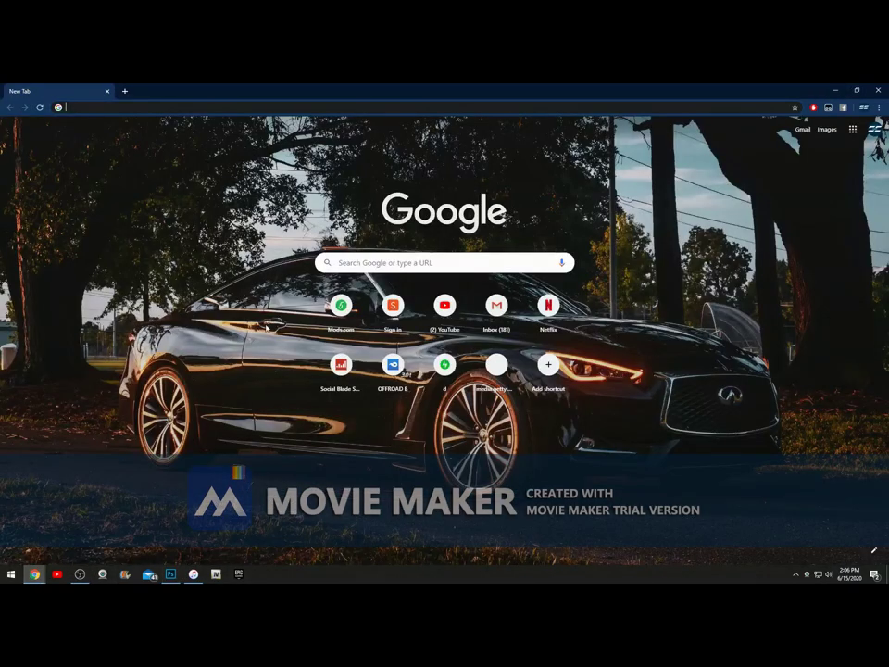
pyautogui.click(197, 107)
pyautogui.write('la')
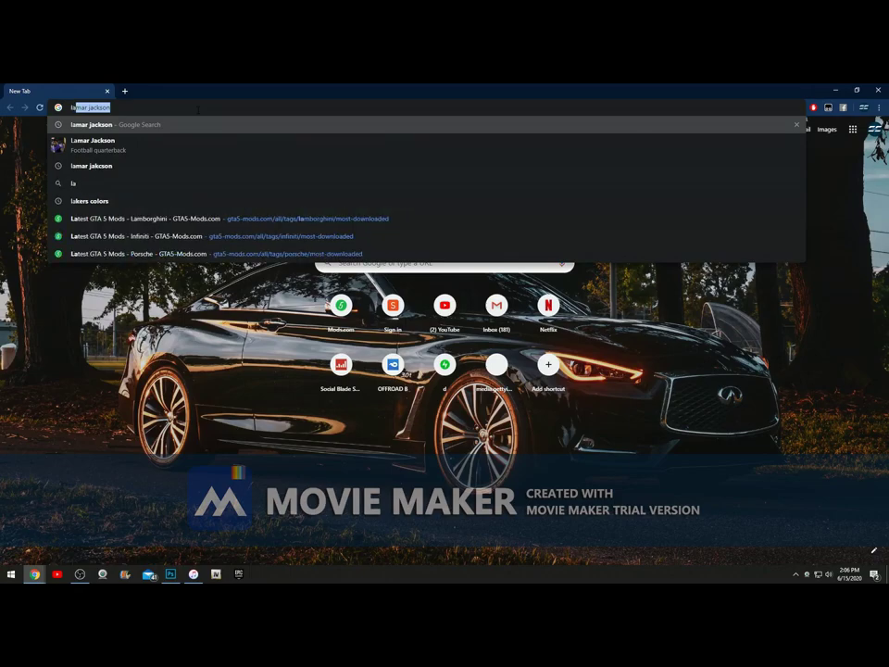
pyautogui.write('marjakcson')
pyautogui.press('Return')
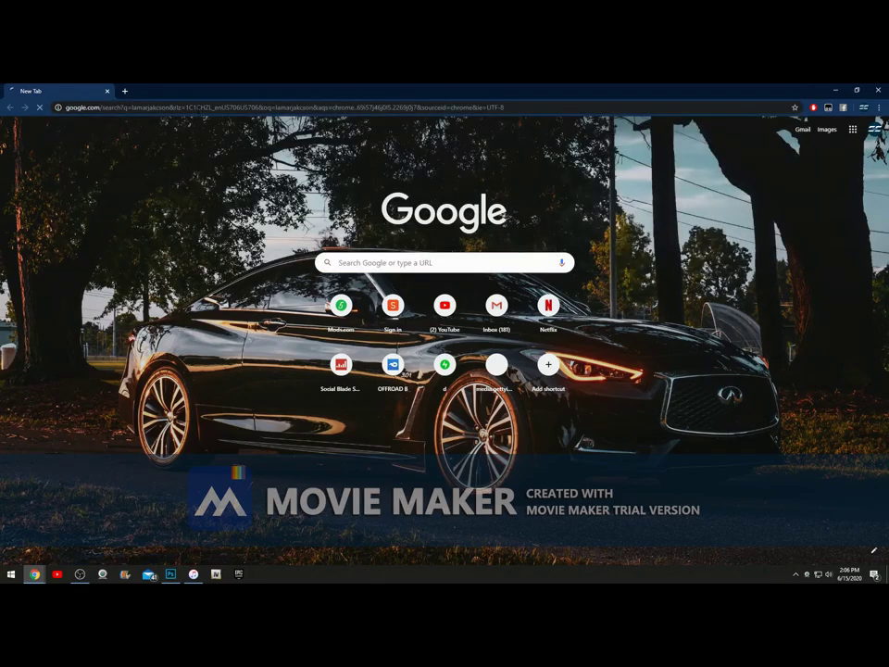
pyautogui.click(167, 164)
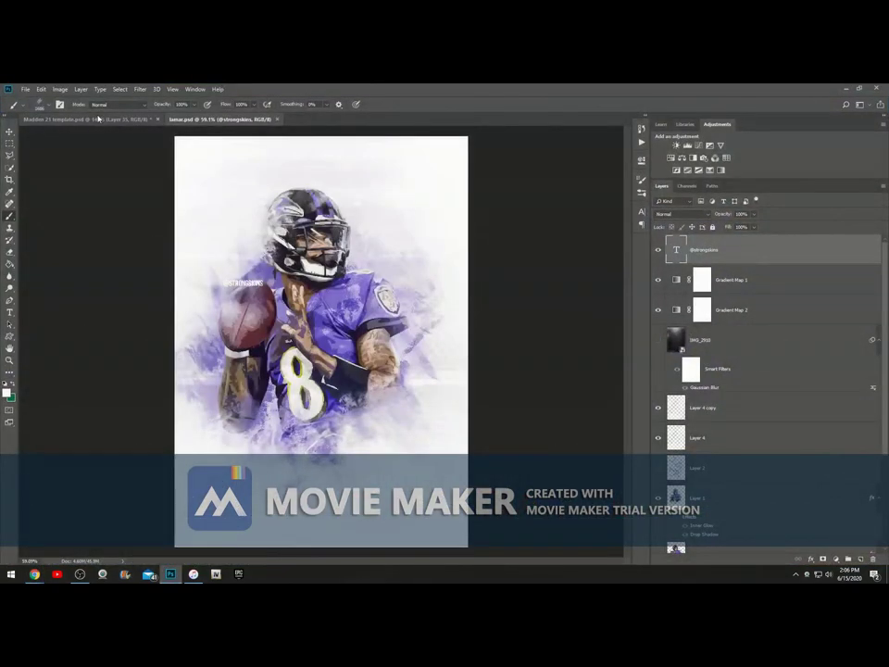
# Switch to Photoshop, inspect the player on Layer 35 in the Madden 21 template, and return to the lamar.psd document.
pyautogui.click(75, 118)
pyautogui.scroll(-7, 275, 315)
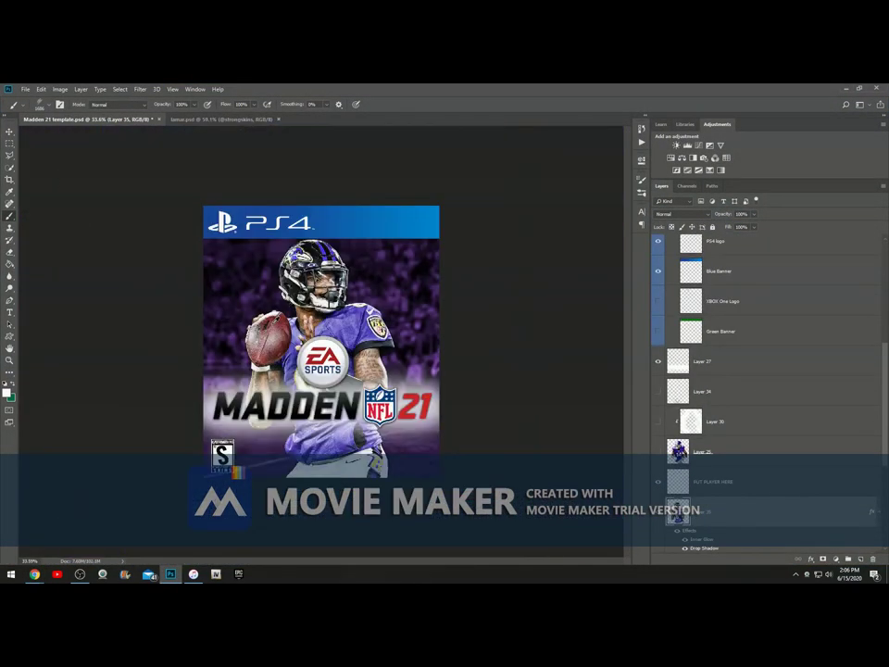
pyautogui.scroll(5, 275, 315)
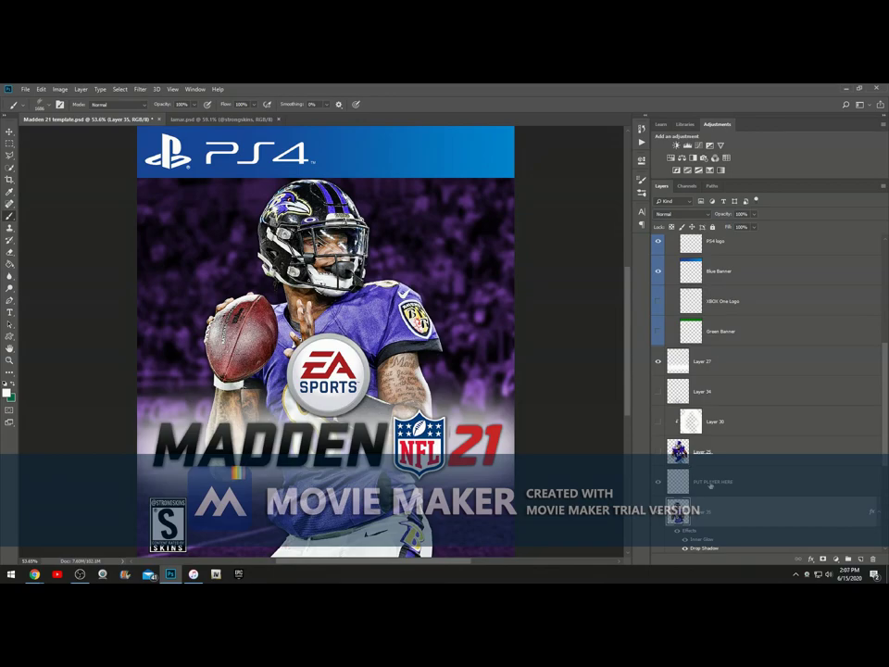
pyautogui.click(658, 515)
pyautogui.click(657, 516)
pyautogui.scroll(-5, 768, 389)
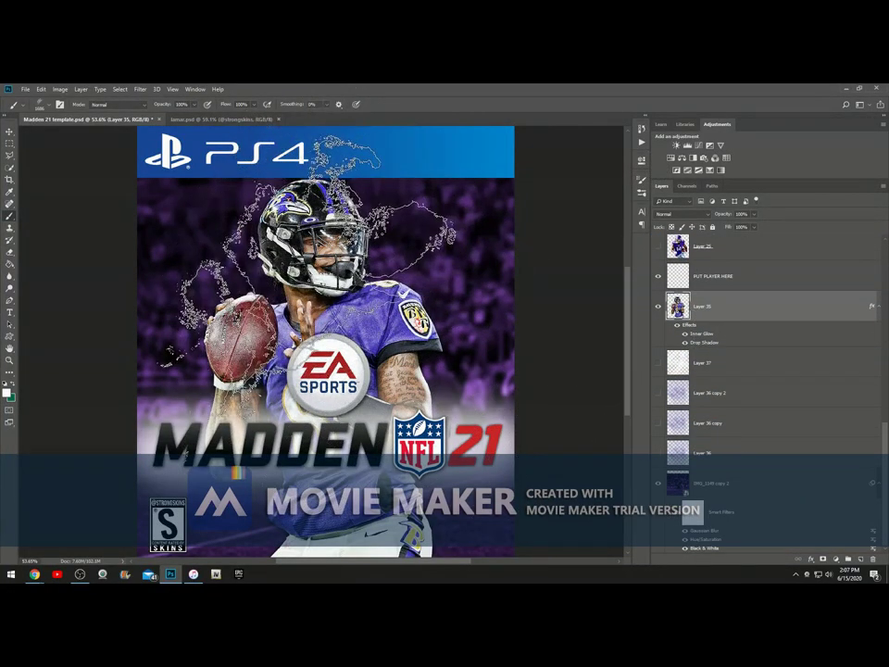
pyautogui.click(212, 120)
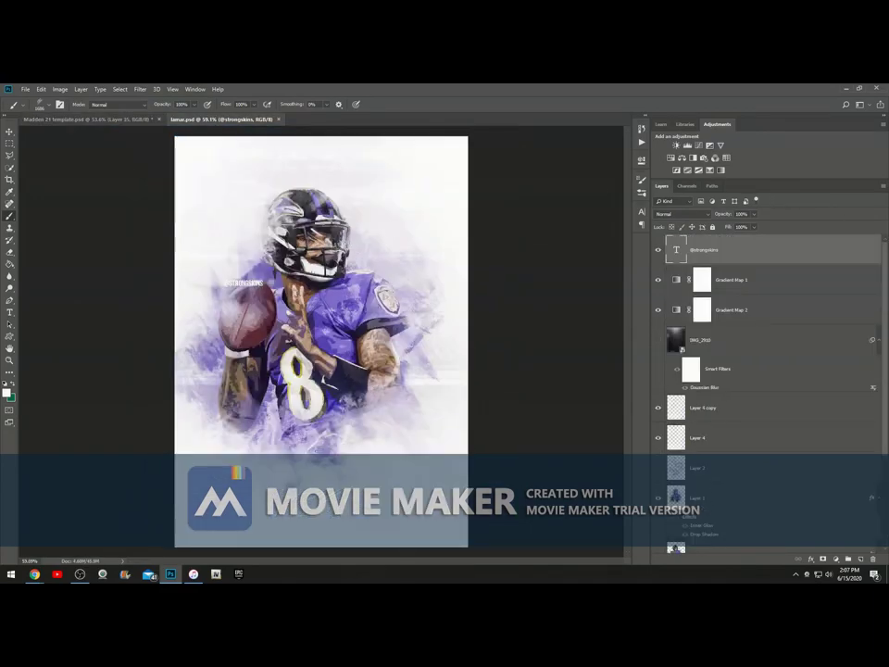
# Switch back to Chrome and browse the Lamar Jackson image results, previewing the Ebony Bird photo.
pyautogui.click(847, 88)
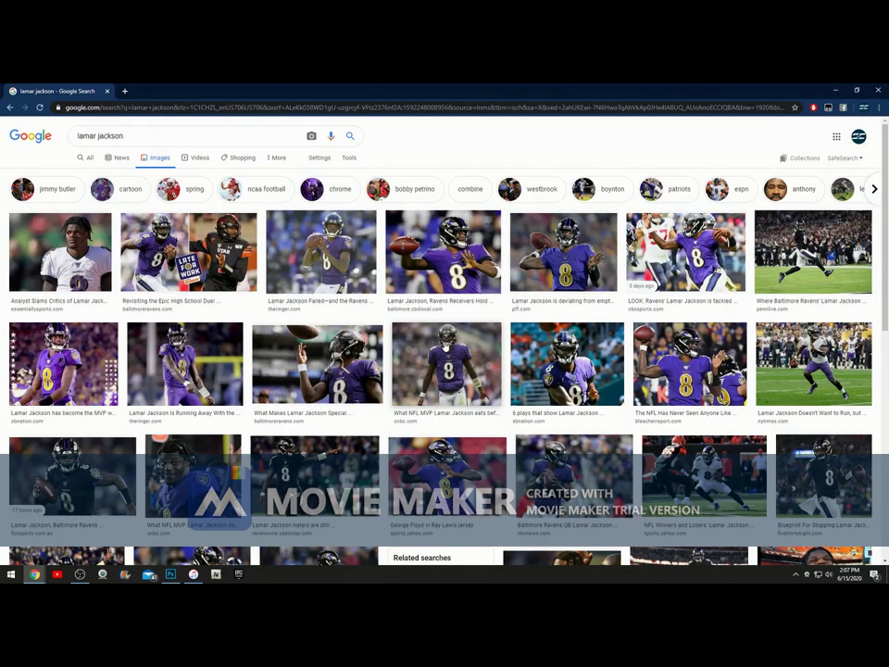
pyautogui.scroll(-5, 409, 375)
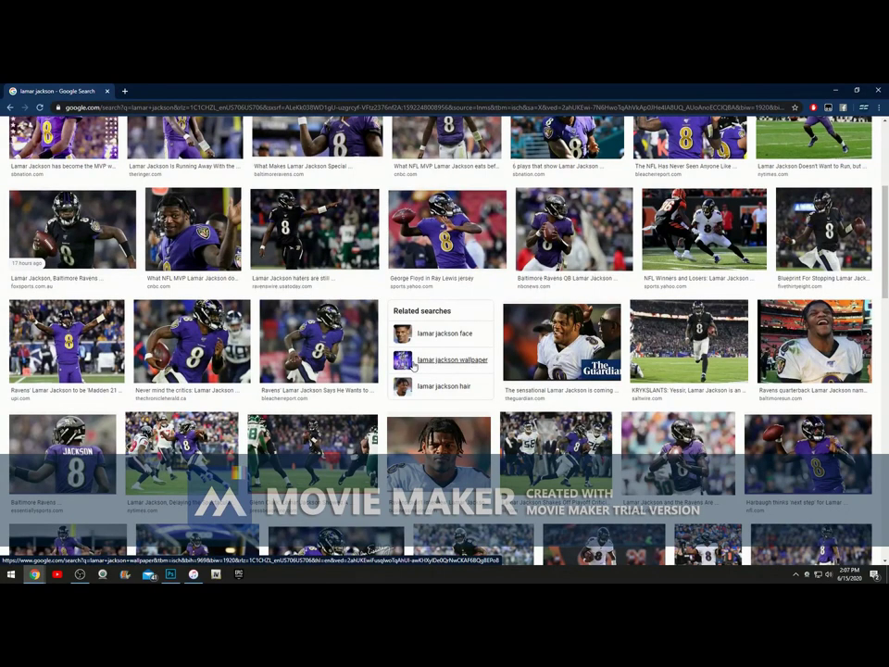
pyautogui.scroll(-3, 414, 365)
pyautogui.scroll(-3, 304, 322)
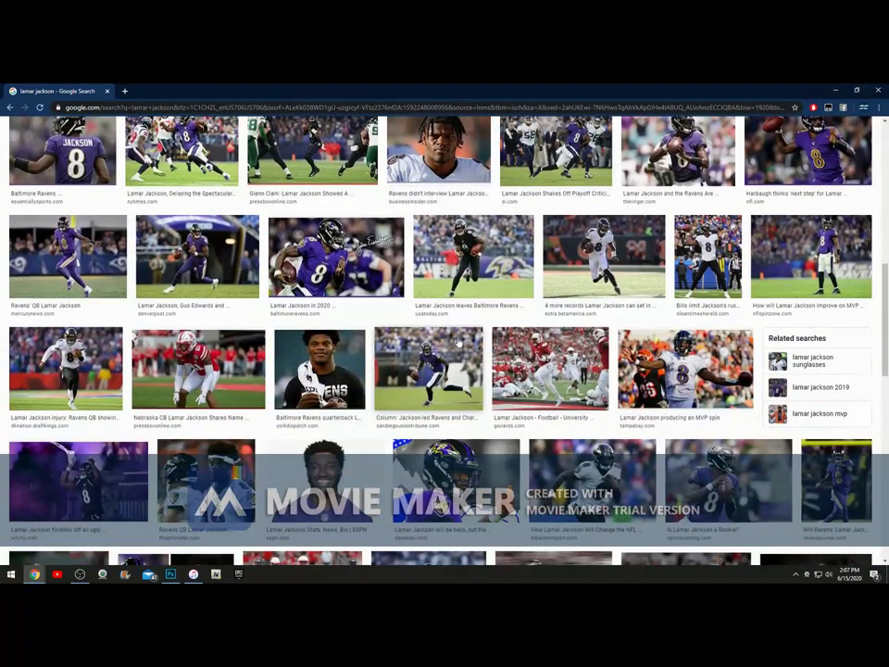
pyautogui.scroll(-5, 304, 322)
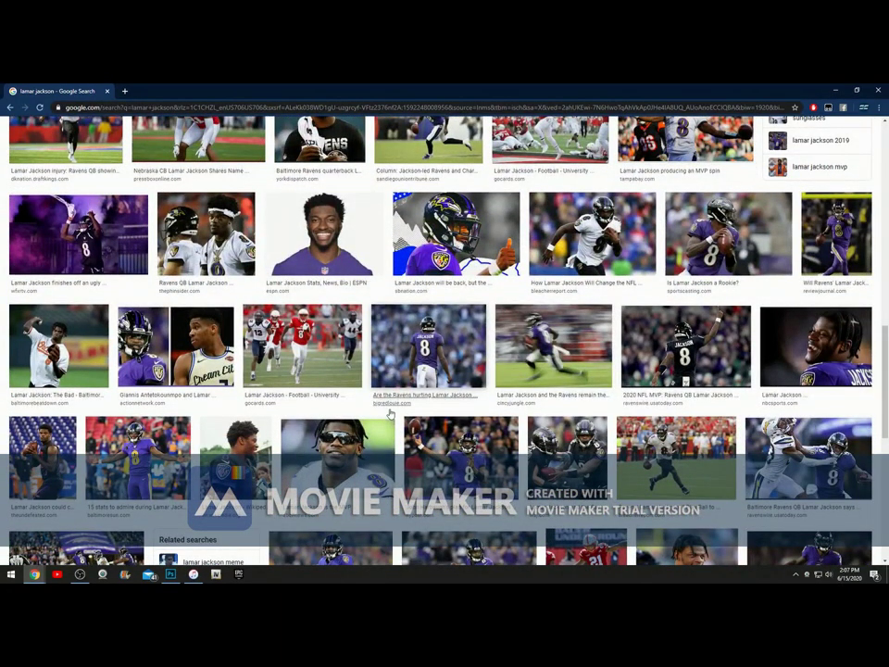
pyautogui.moveTo(171, 572)
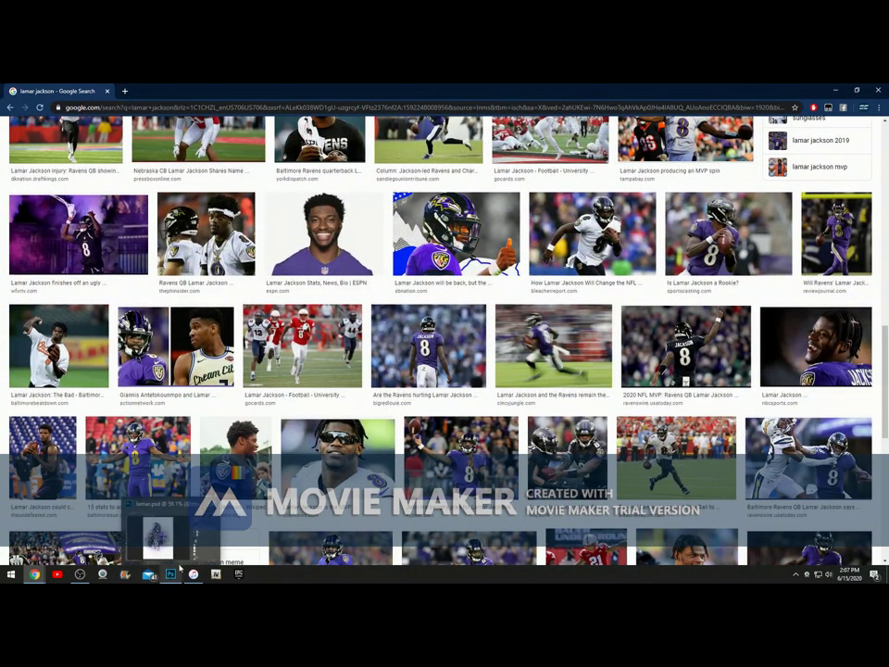
pyautogui.scroll(-2, 296, 324)
pyautogui.scroll(-3, 287, 306)
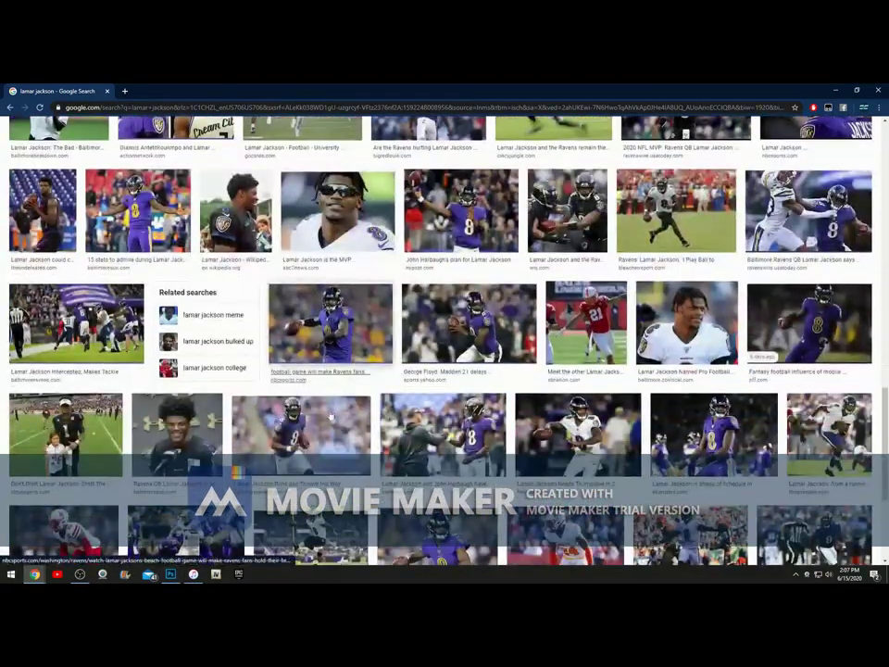
pyautogui.scroll(-4, 294, 400)
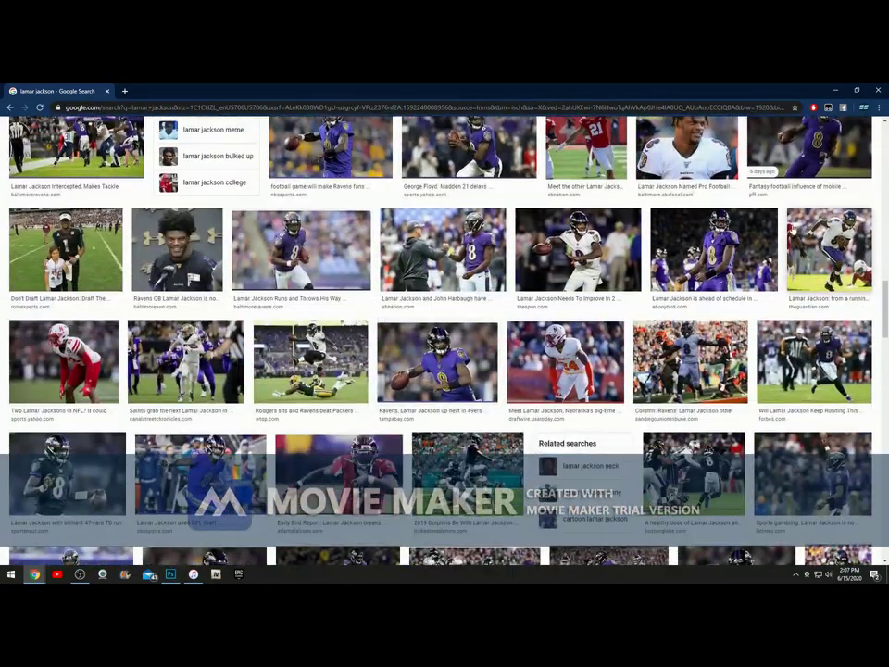
pyautogui.click(713, 248)
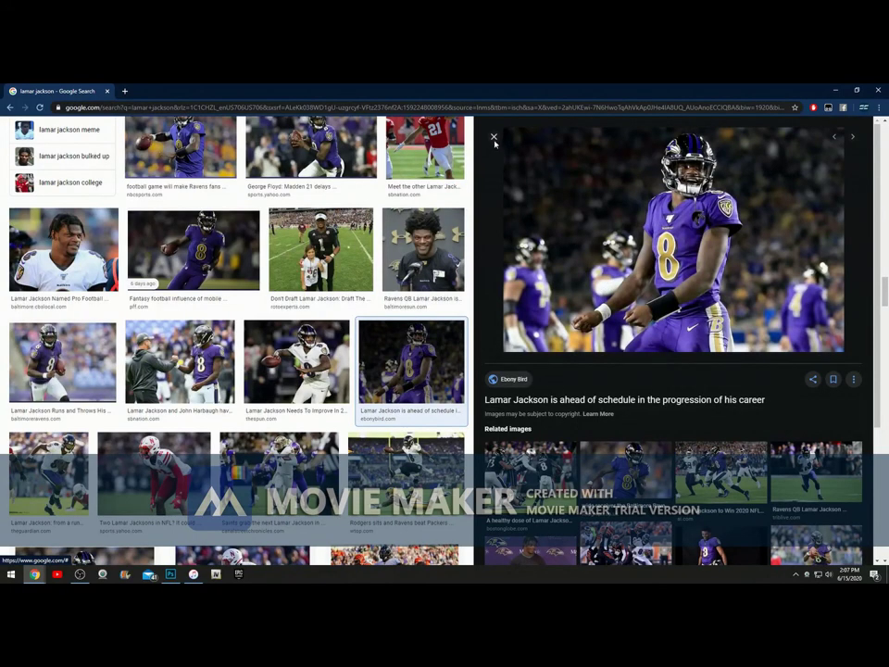
pyautogui.click(493, 137)
# Restrict the Lamar Jackson image search to images larger than 4 MP through Google's advanced image search.
pyautogui.scroll(5, 417, 278)
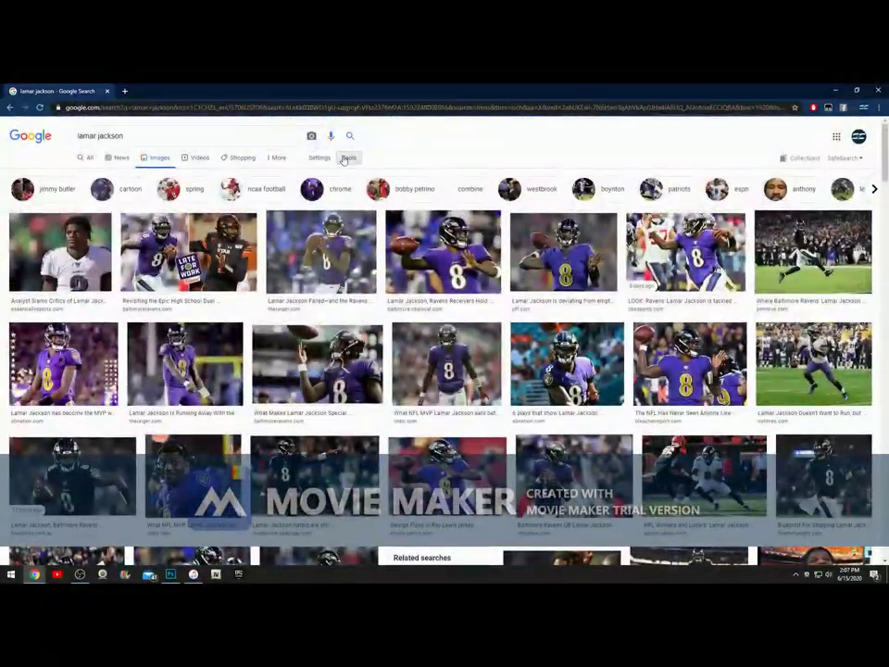
pyautogui.click(348, 158)
pyautogui.click(313, 161)
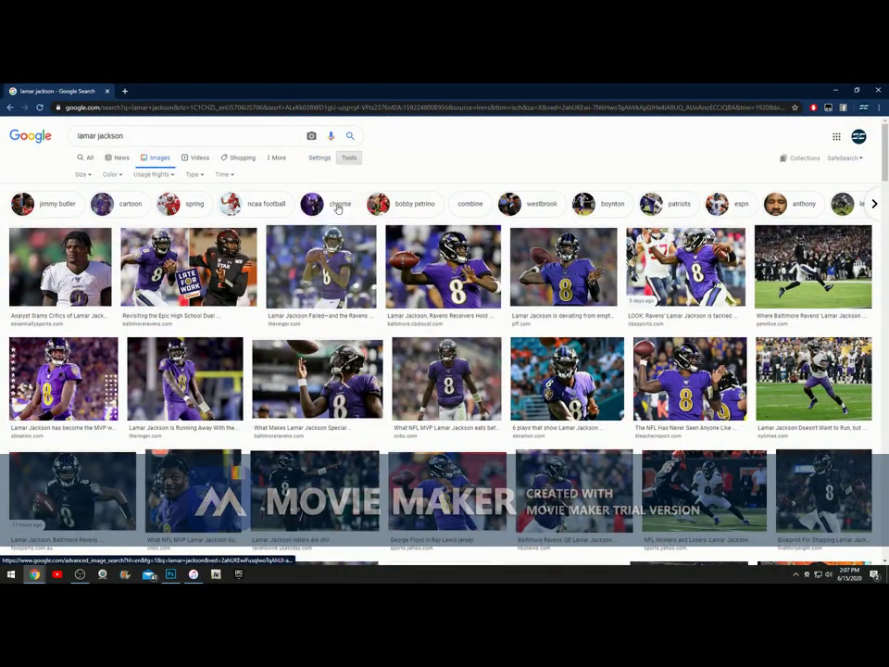
pyautogui.click(342, 200)
pyautogui.click(129, 356)
pyautogui.scroll(-4, 130, 412)
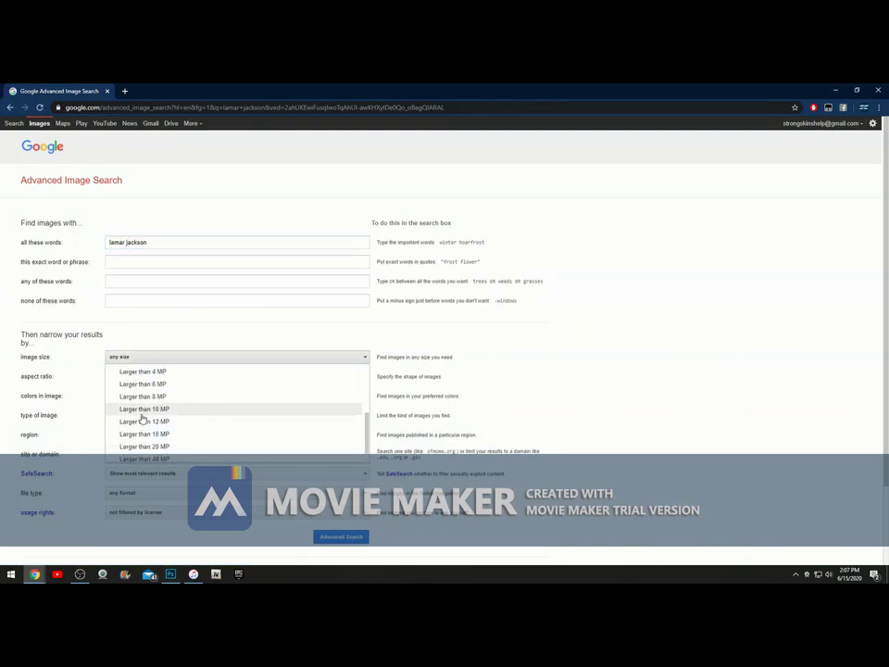
pyautogui.scroll(1, 153, 377)
pyautogui.click(158, 394)
pyautogui.click(341, 536)
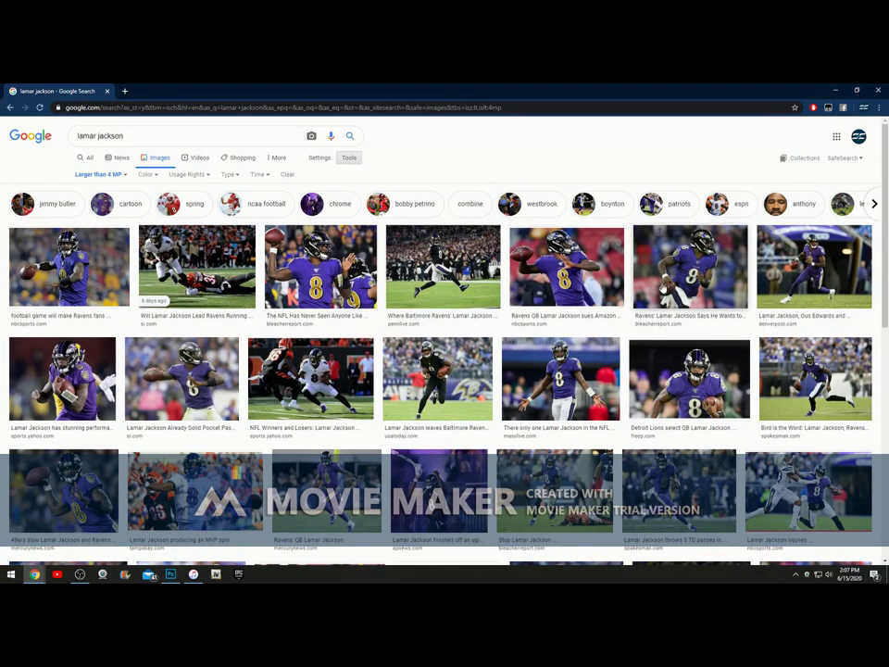
# Preview the Bleacher Report and NBC Sports photos of Lamar Jackson in the filtered results.
pyautogui.click(690, 266)
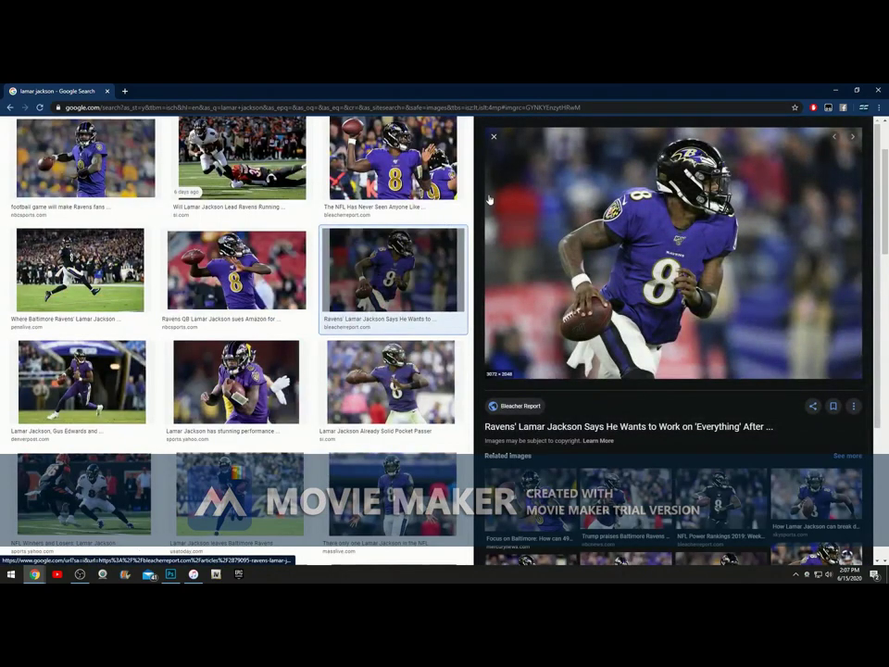
pyautogui.click(494, 136)
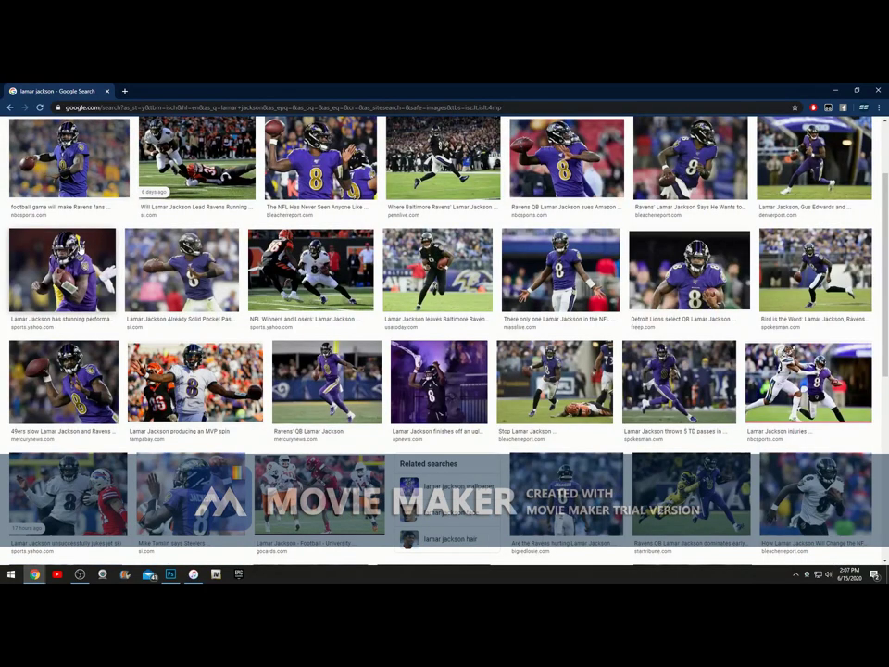
pyautogui.click(65, 170)
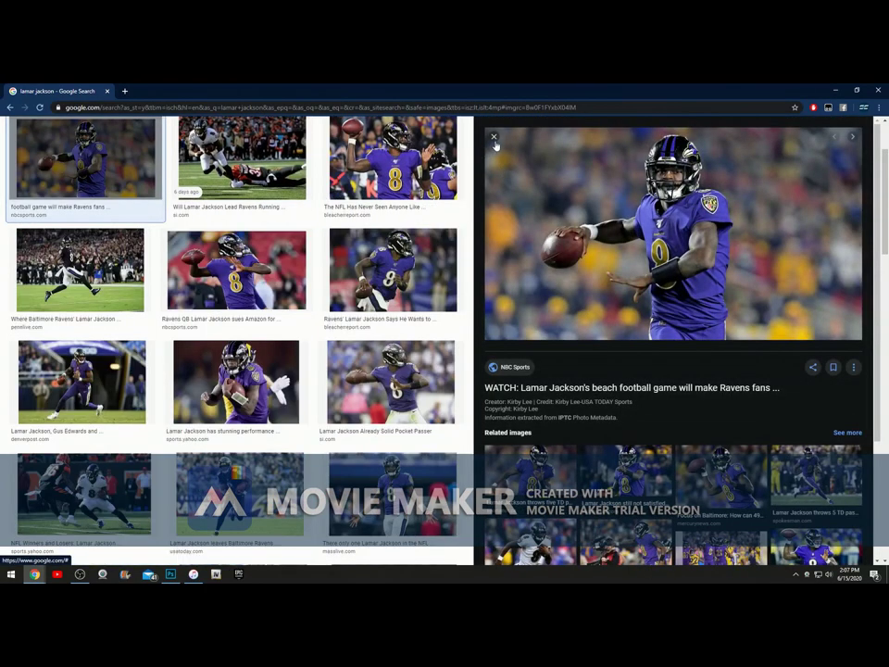
pyautogui.click(494, 137)
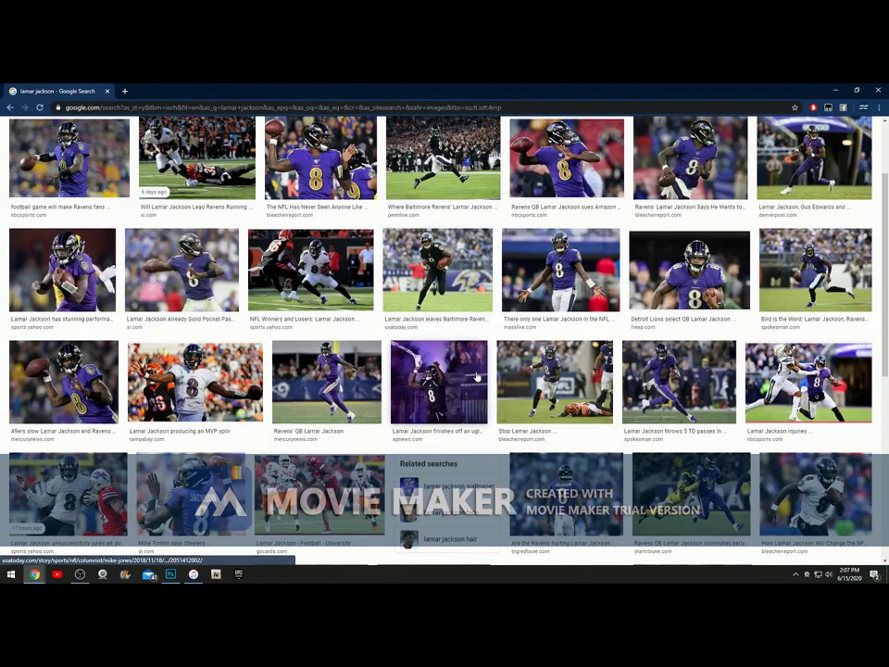
# Preview the Big Red Louie and Sharp Football Analysis photos of Lamar Jackson in the filtered results.
pyautogui.press('Return')
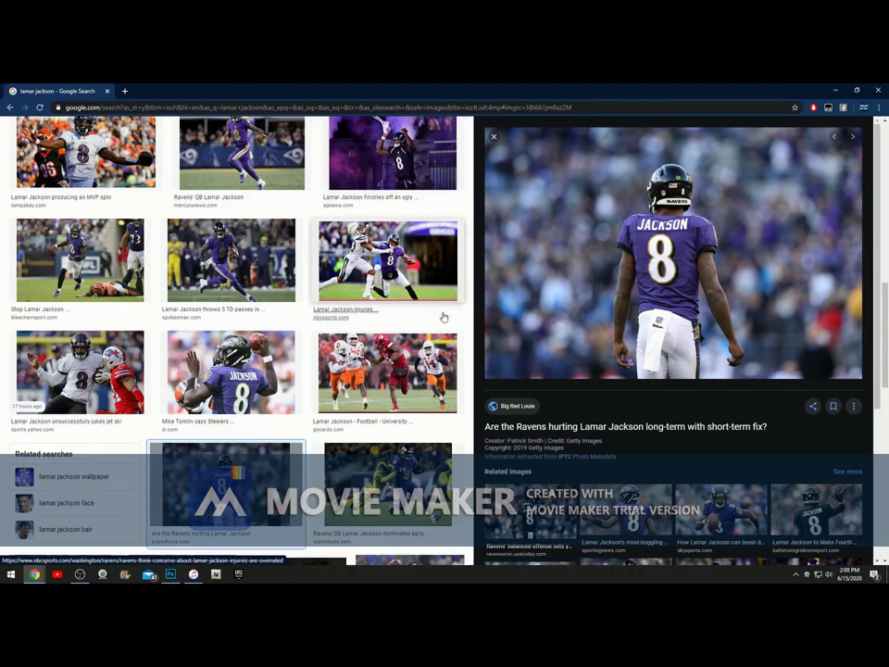
pyautogui.scroll(-4, 350, 374)
pyautogui.scroll(-1, 350, 373)
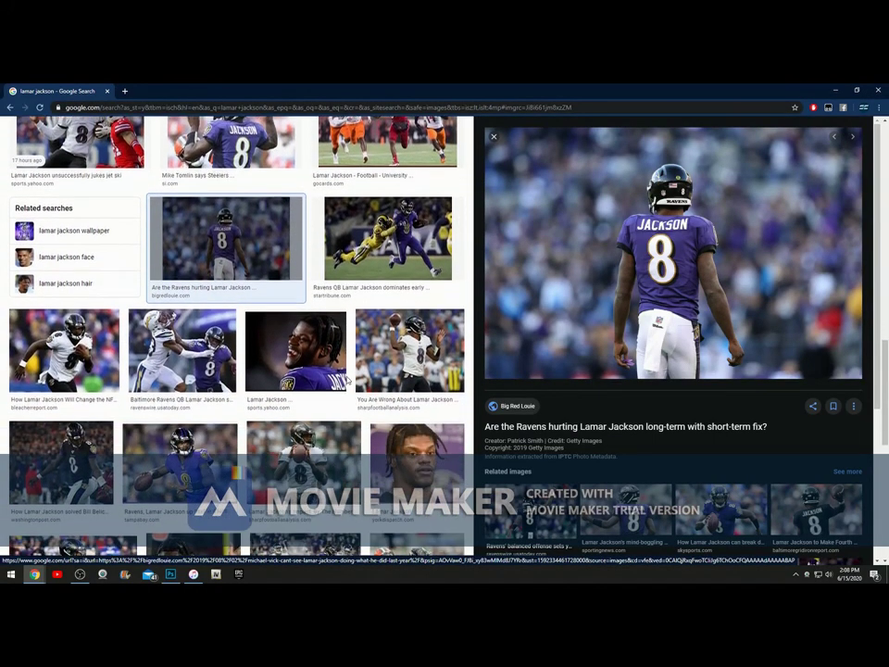
pyautogui.click(306, 463)
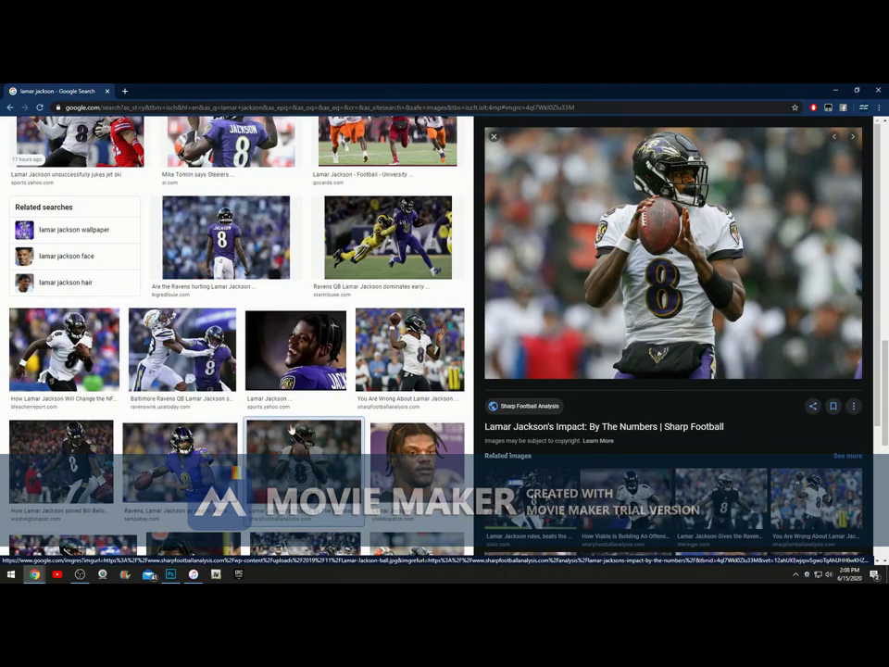
# Browse further through the filtered Lamar Jackson image results for a suitable high-resolution player photo.
pyautogui.scroll(-5, 267, 327)
pyautogui.scroll(-8, 267, 327)
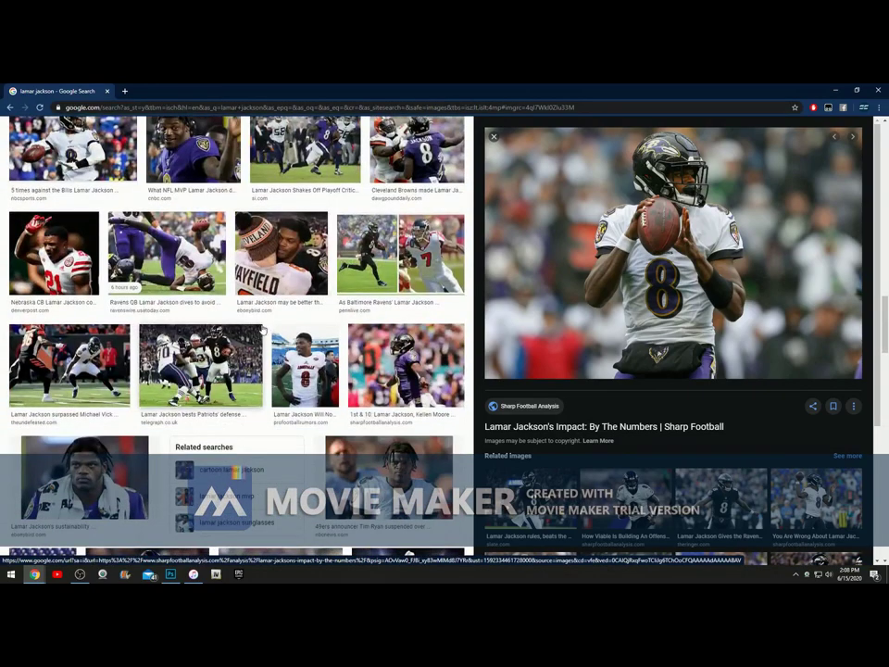
pyautogui.scroll(-4, 191, 337)
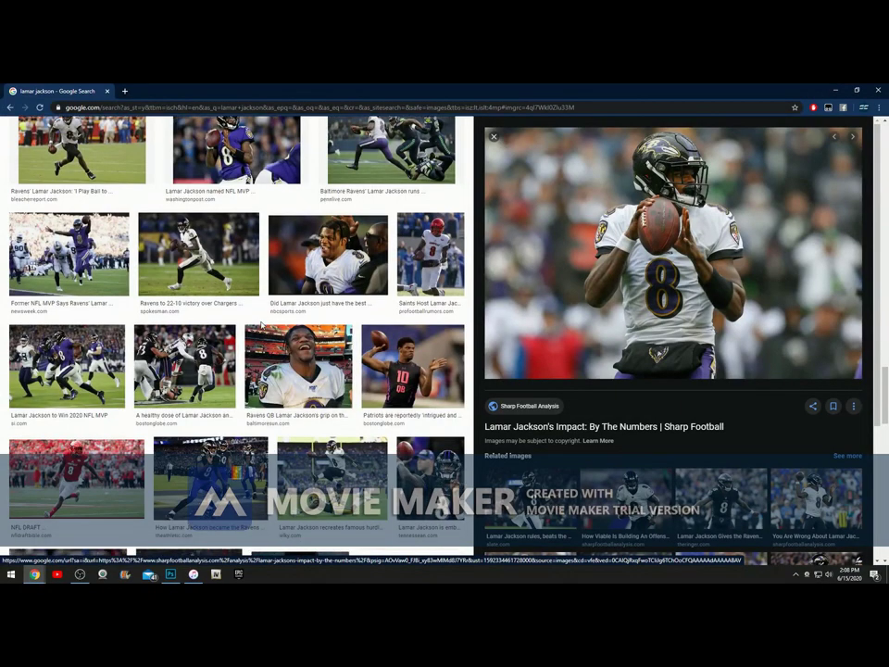
pyautogui.scroll(-3, 277, 333)
pyautogui.scroll(-5, 227, 332)
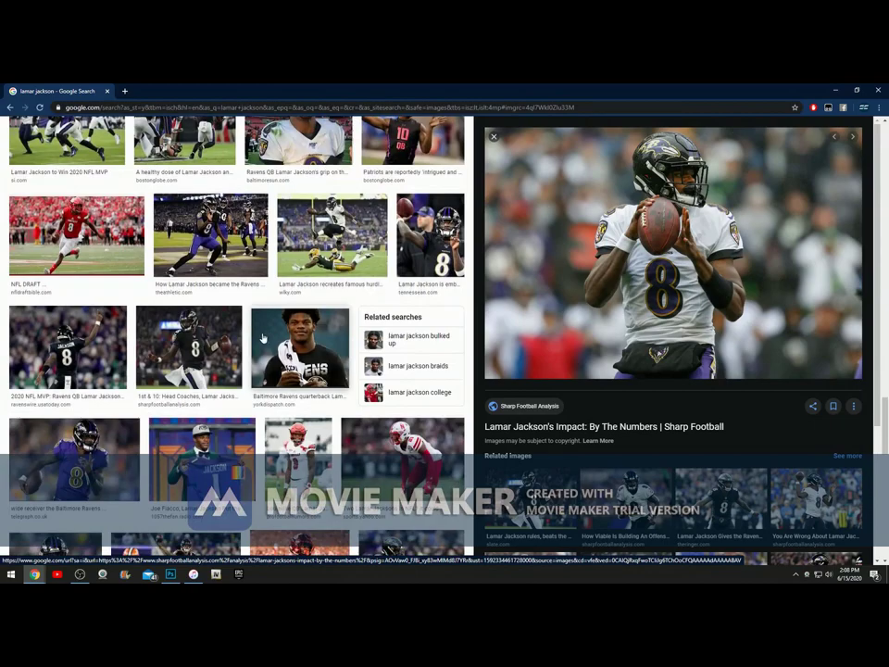
pyautogui.scroll(-1, 228, 332)
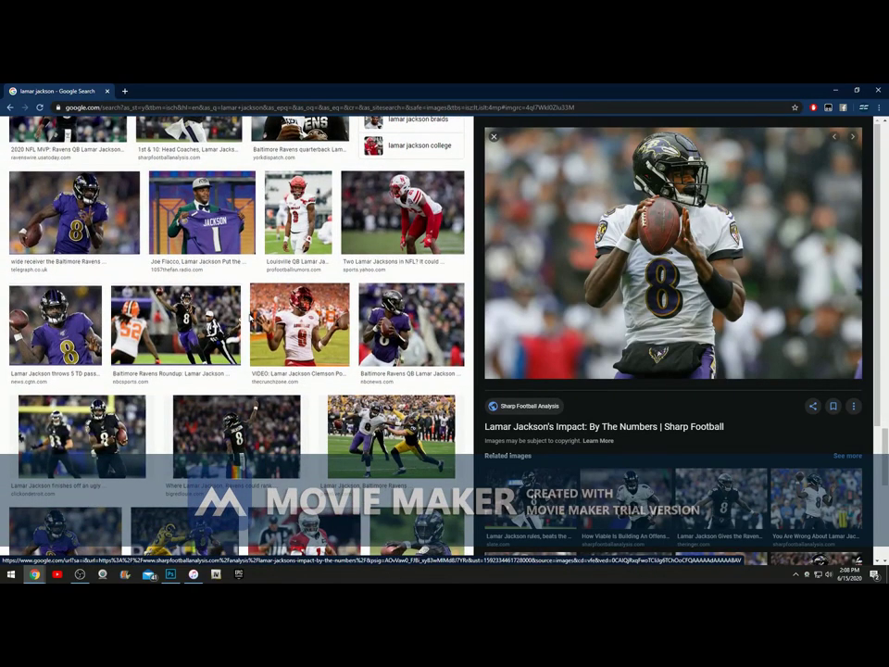
pyautogui.scroll(-3, 223, 343)
pyautogui.scroll(-2, 216, 355)
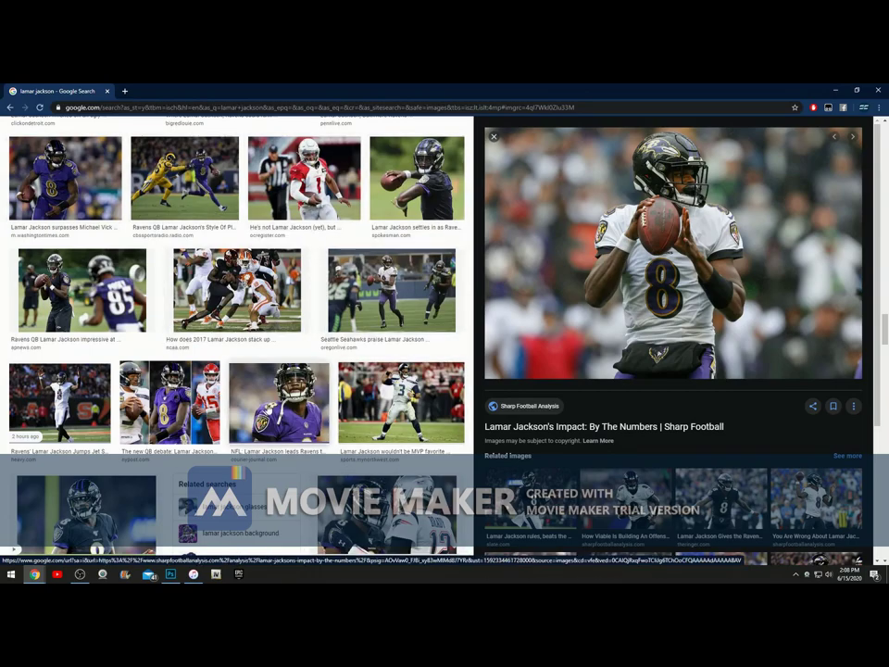
pyautogui.scroll(-1, 200, 350)
pyautogui.scroll(-1, 202, 350)
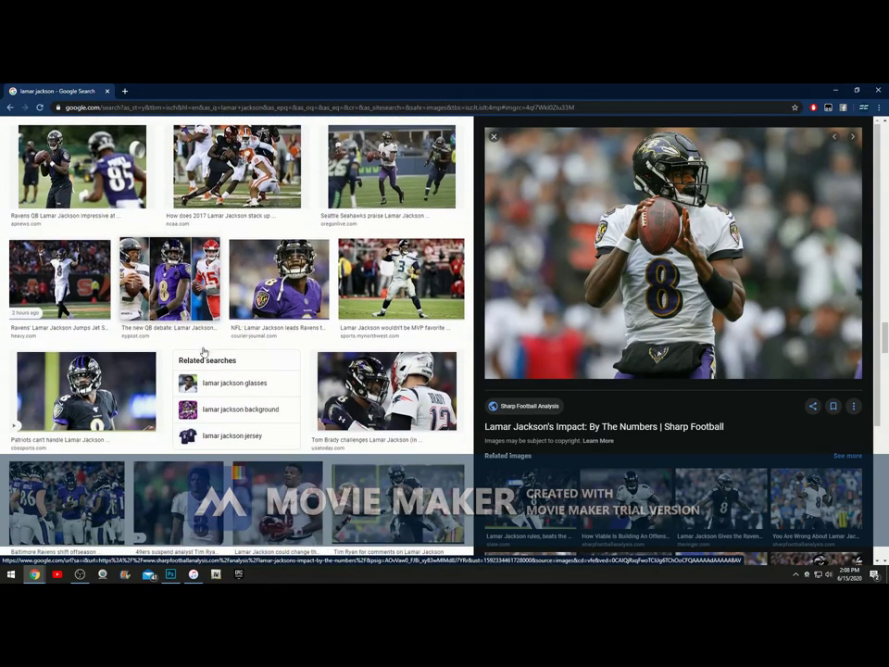
pyautogui.scroll(-3, 202, 354)
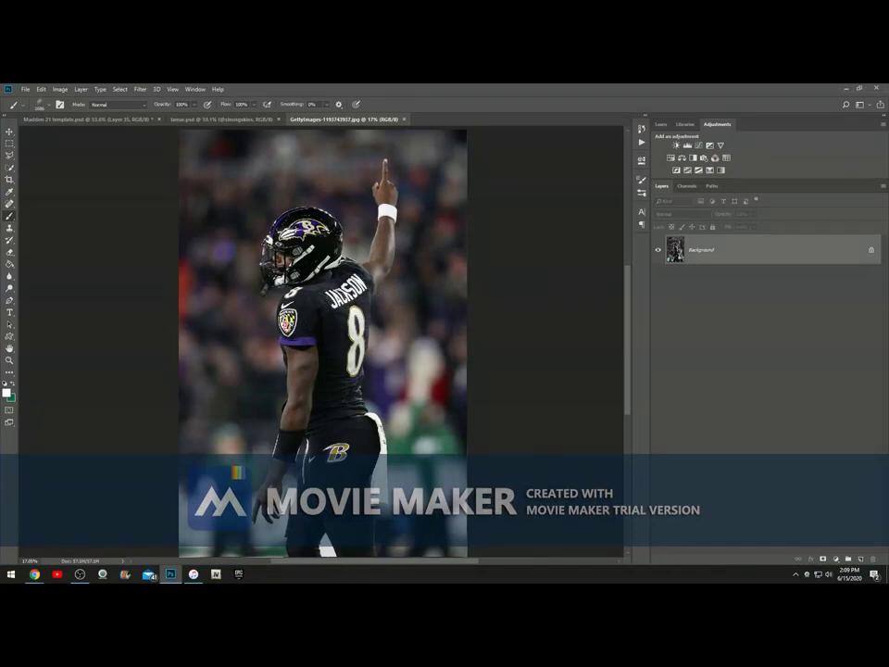
# In Photoshop, inspect the GettyImages-1193743937.jpg photo up close and compare it with the lamar.psd artwork.
pyautogui.scroll(5, 307, 227)
pyautogui.hotkey('ctrl', 'd')
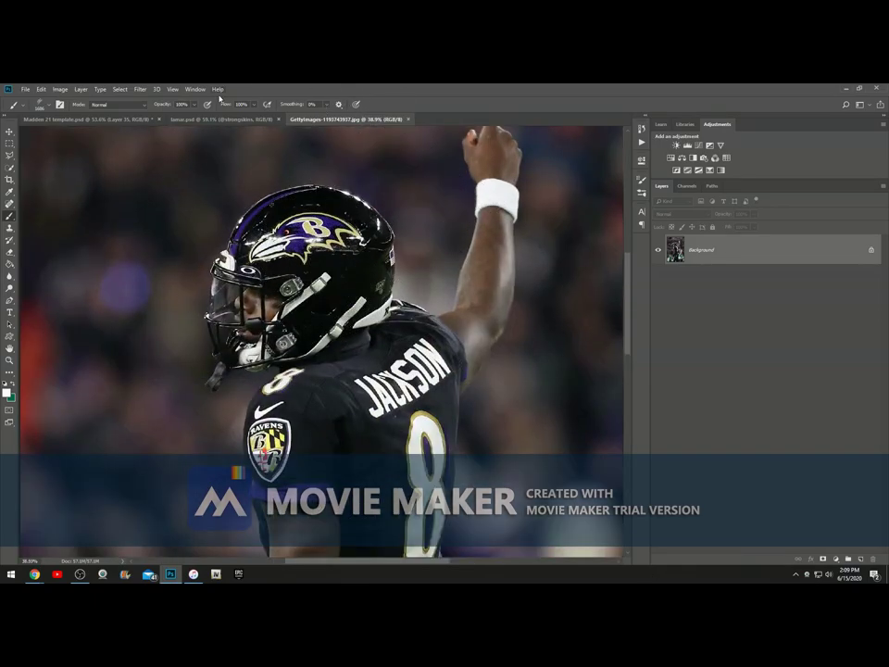
pyautogui.click(222, 119)
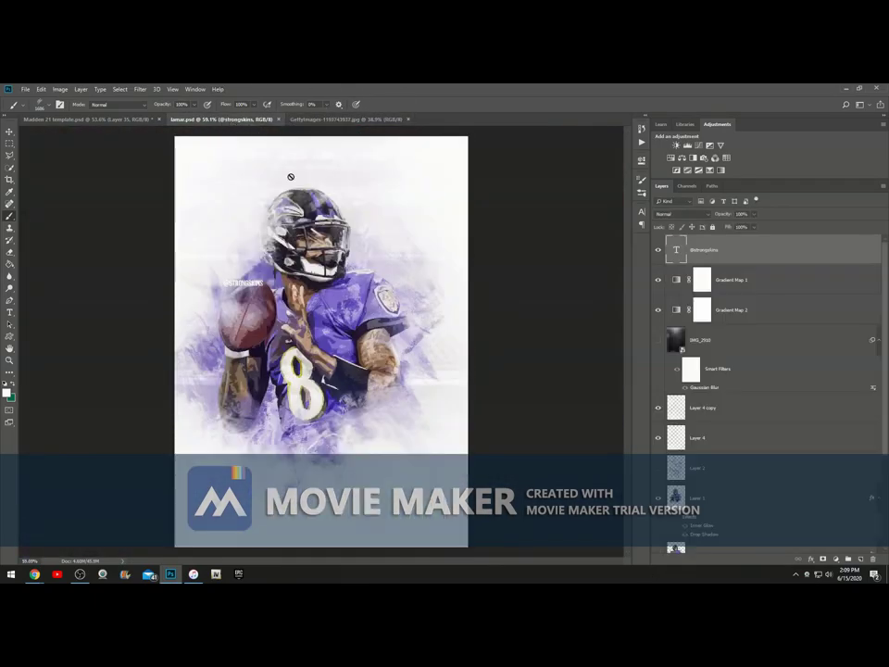
pyautogui.click(314, 119)
pyautogui.scroll(-5, 391, 357)
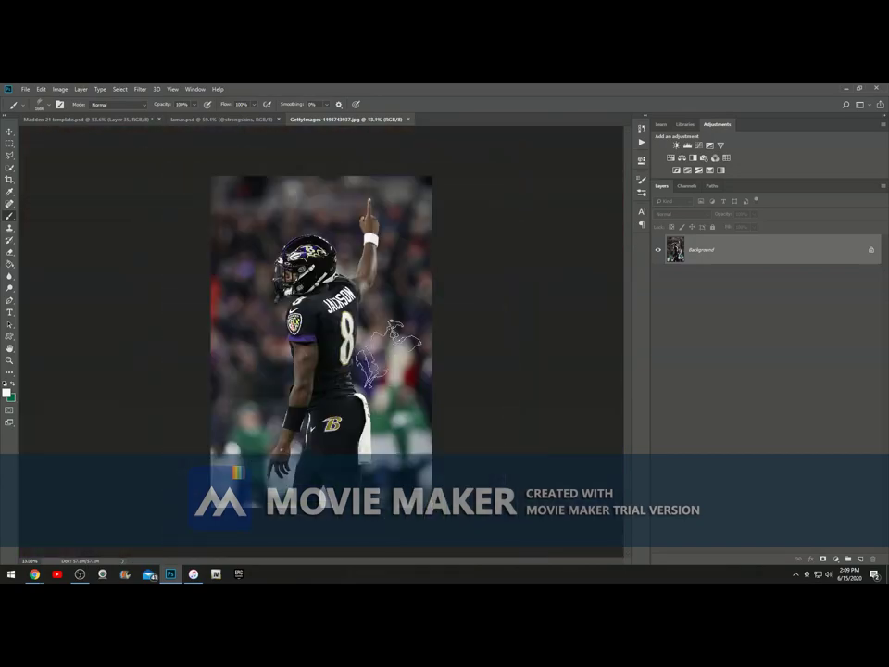
pyautogui.scroll(3, 345, 367)
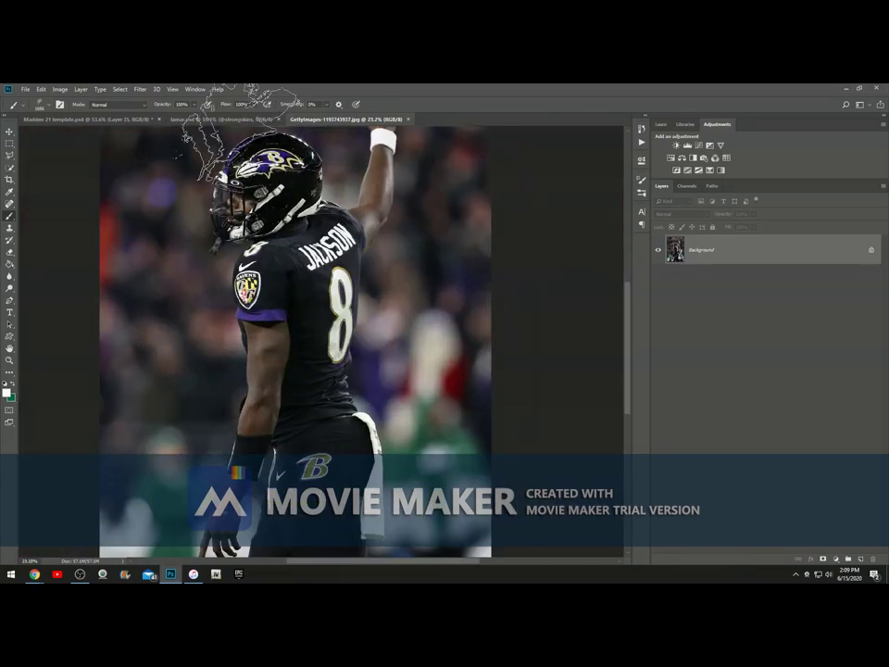
pyautogui.scroll(-2, 278, 277)
pyautogui.scroll(2, 315, 342)
pyautogui.scroll(-3, 315, 342)
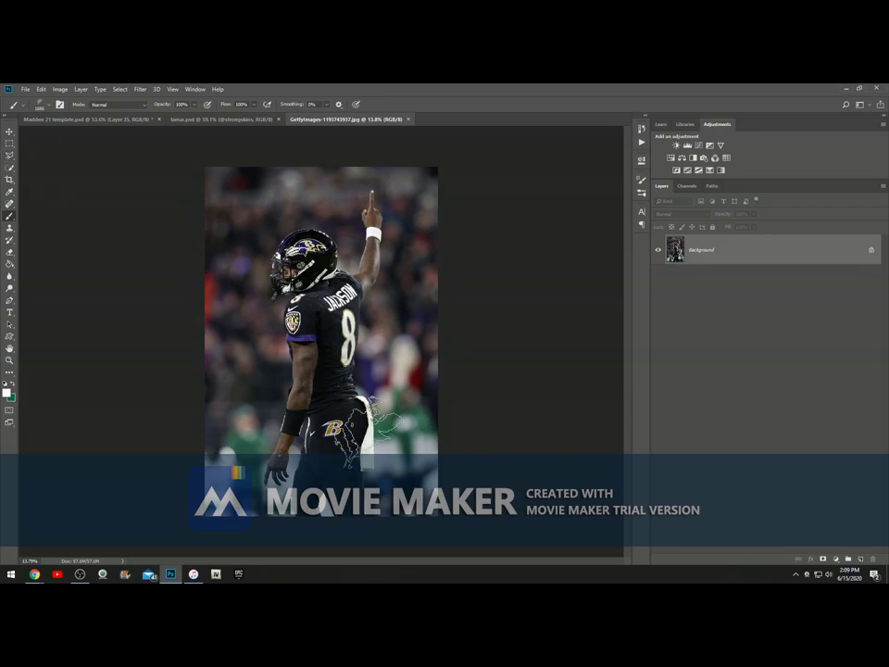
pyautogui.scroll(2, 334, 412)
pyautogui.scroll(-2, 417, 380)
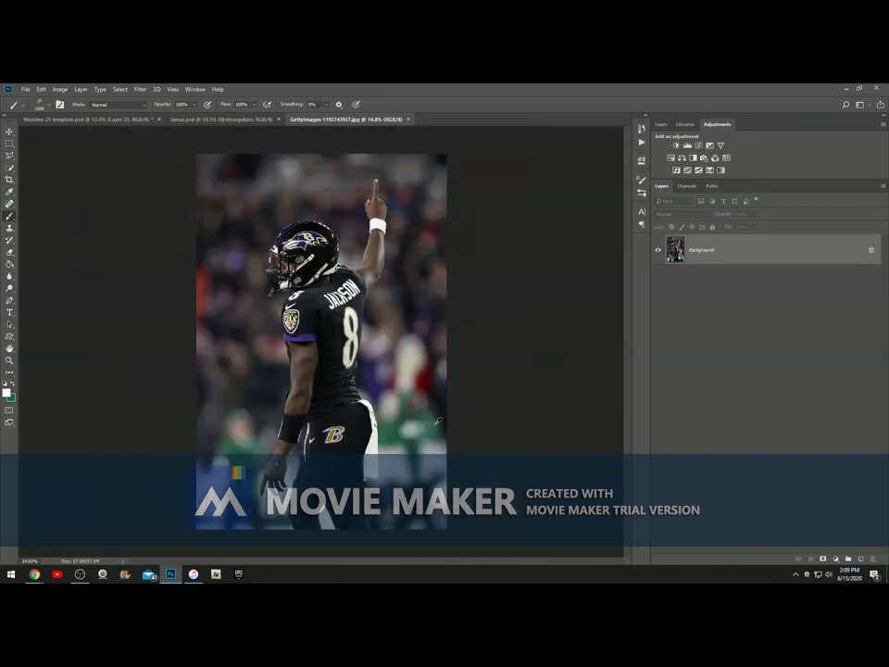
pyautogui.scroll(1, 371, 311)
pyautogui.scroll(1, 366, 306)
pyautogui.scroll(1, 306, 260)
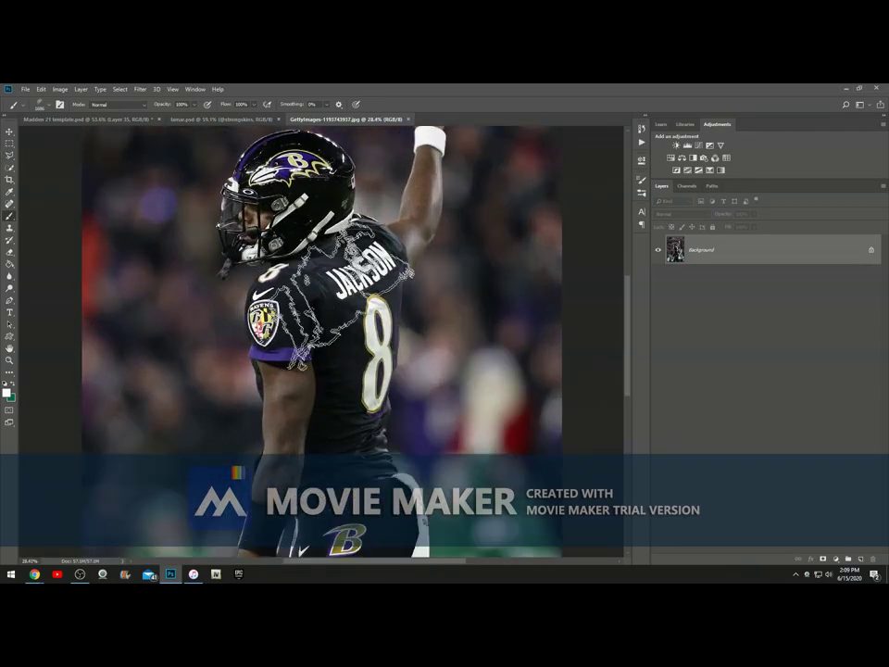
# With the Polygonal Lasso Tool, start a selection outline around the player's raised finger and hand.
pyautogui.click(9, 157)
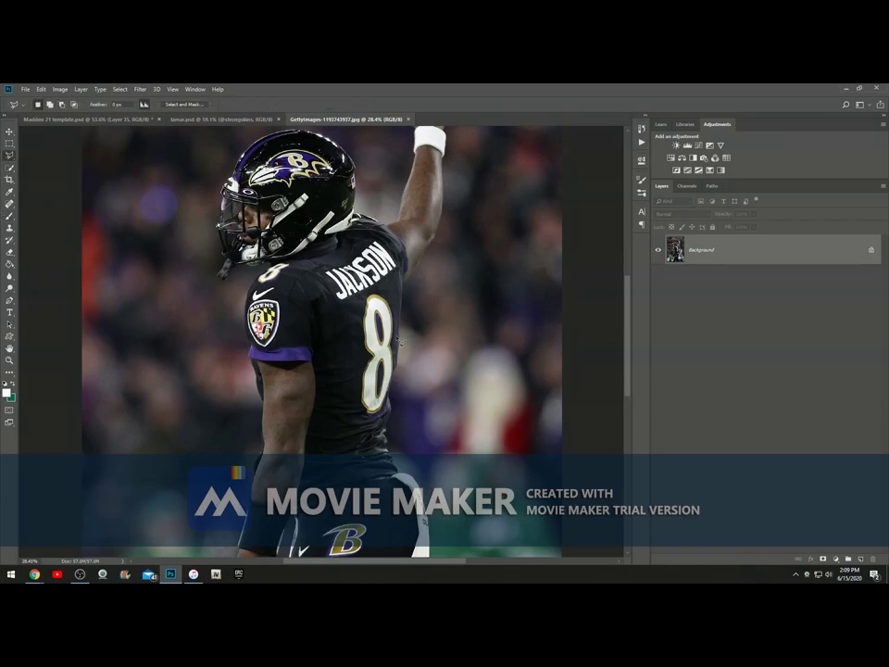
pyautogui.scroll(3, 314, 254)
pyautogui.scroll(3, 314, 255)
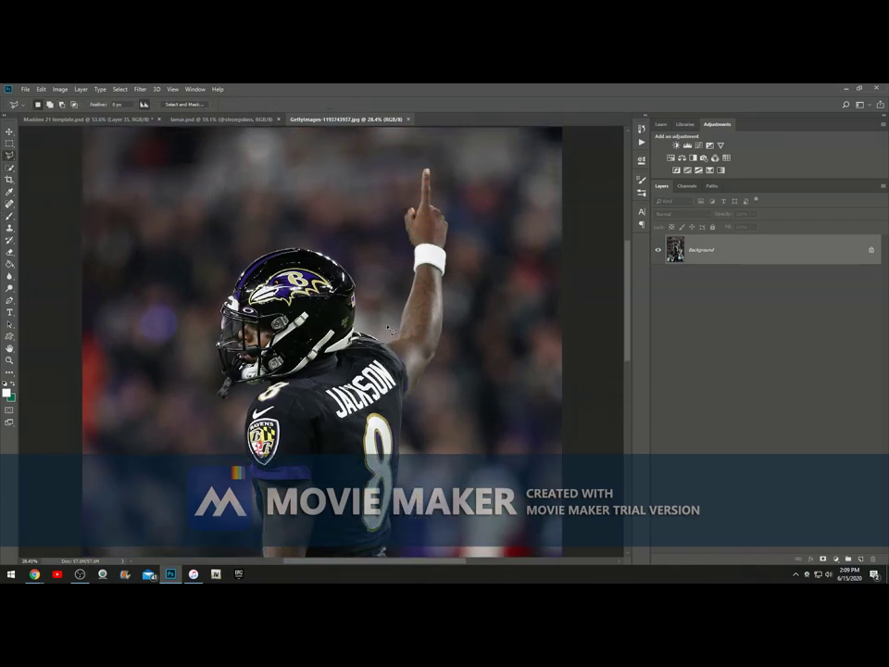
pyautogui.scroll(5, 428, 178)
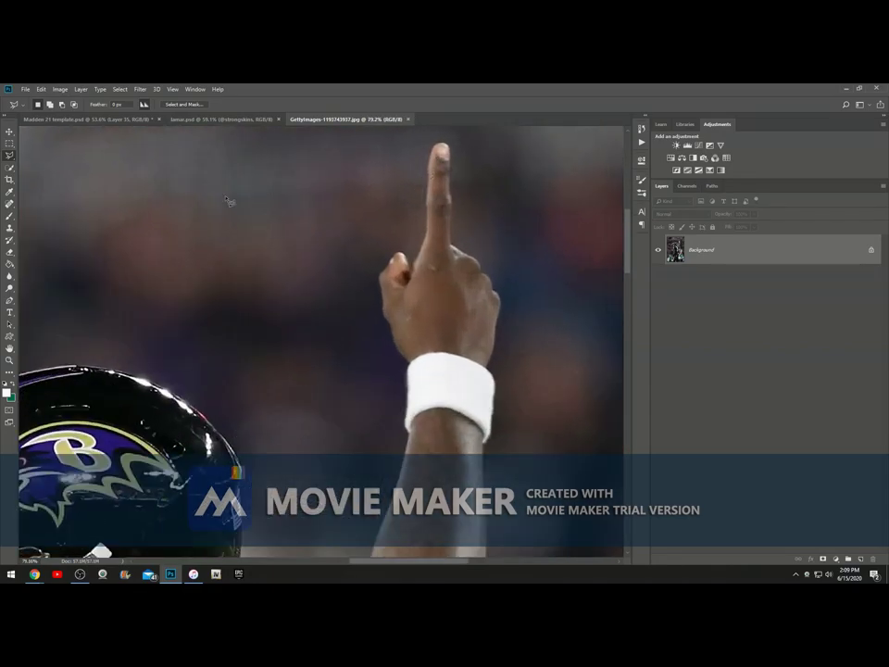
pyautogui.rightClick(10, 158)
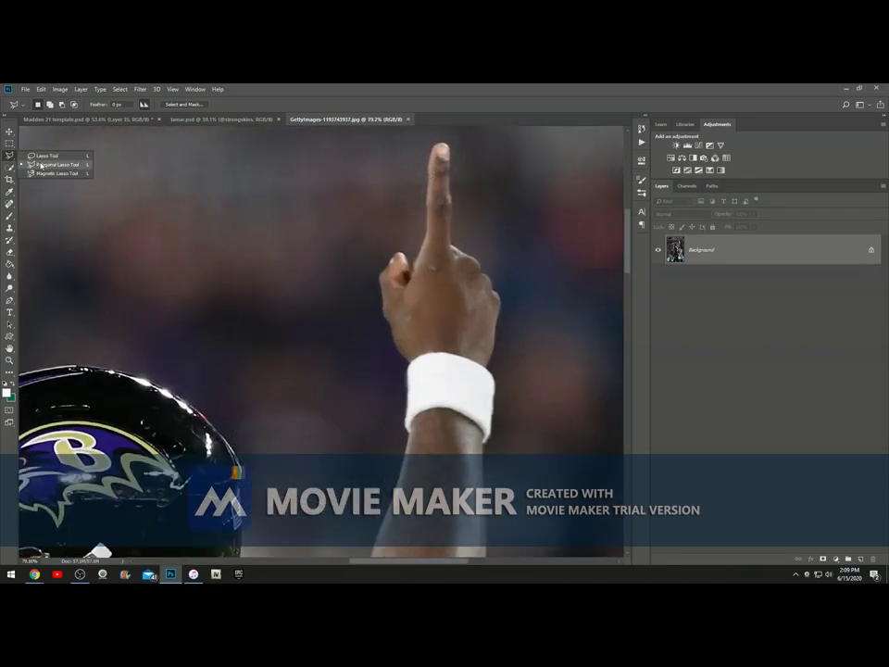
pyautogui.click(41, 167)
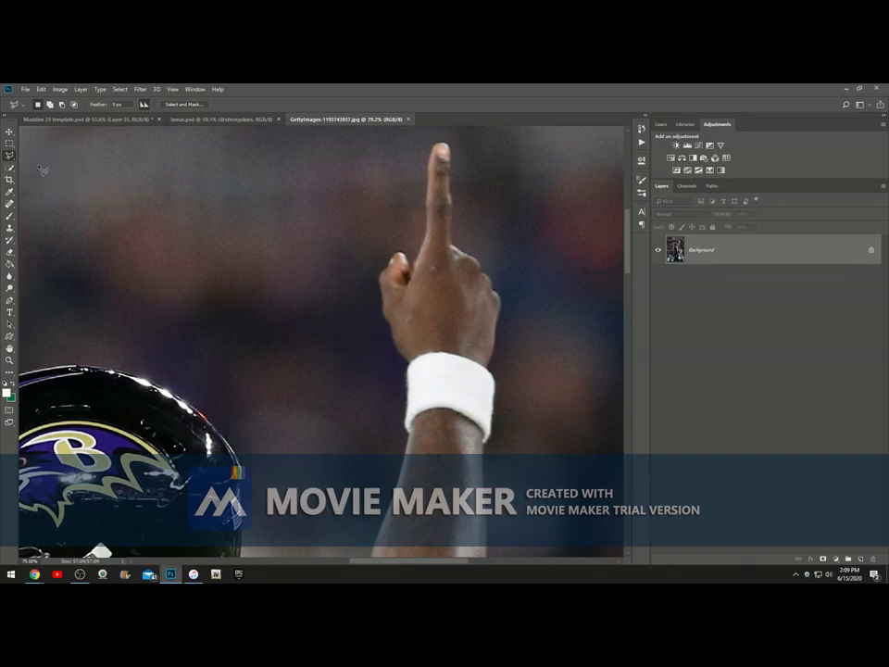
pyautogui.click(10, 167)
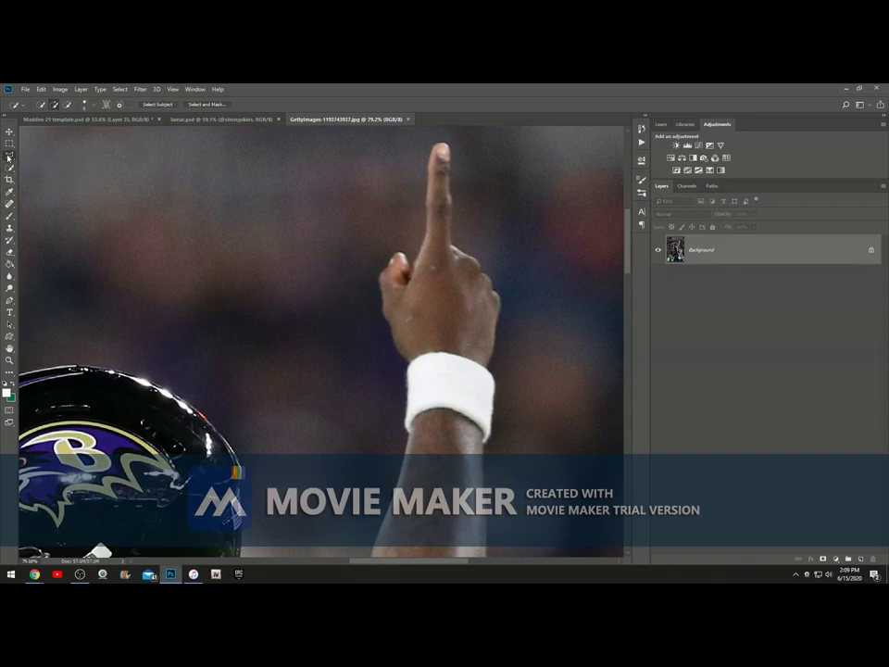
pyautogui.click(12, 157)
pyautogui.scroll(-4, 231, 361)
pyautogui.scroll(2, 213, 384)
pyautogui.scroll(2, 261, 368)
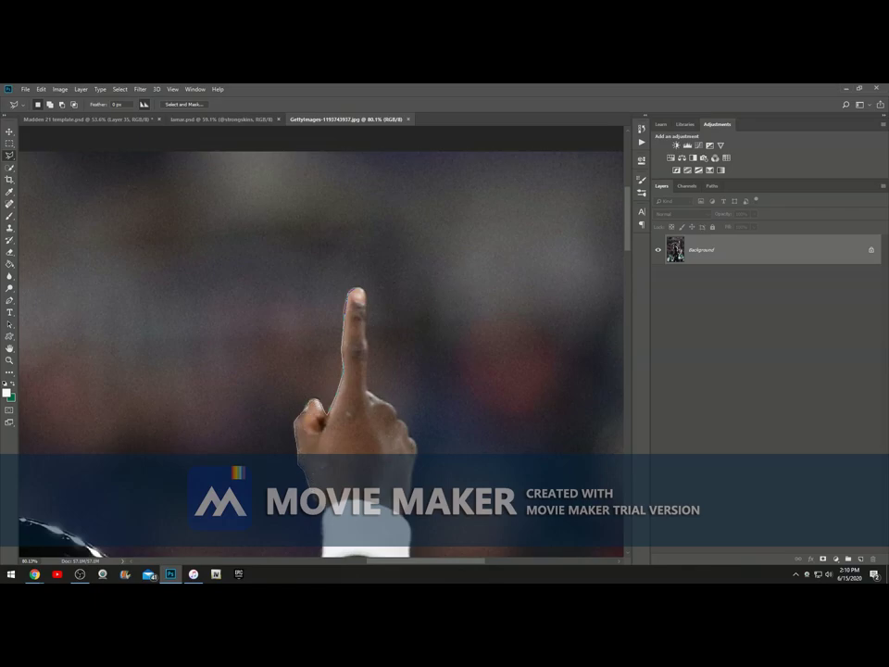
# Continue the lasso outline from the raised hand along the white wristband and inner arm to the shoulder.
pyautogui.scroll(-9, 325, 525)
pyautogui.click(324, 244)
pyautogui.moveTo(298, 327); pyautogui.dragTo(284, 390)
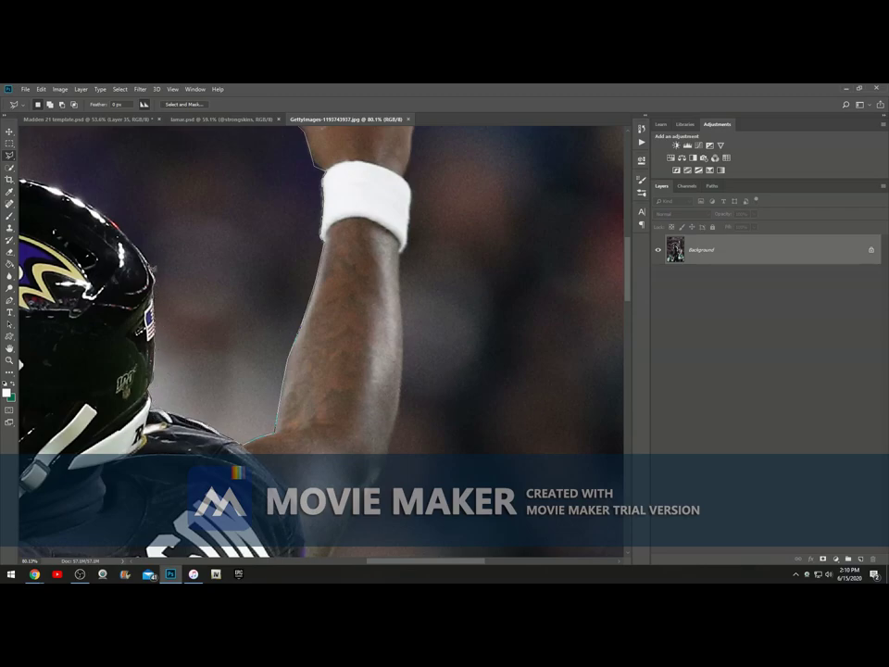
# Trace the lasso outline over the helmet, around the facemask and chin strap, and onto the front shoulder.
pyautogui.click(28, 181)
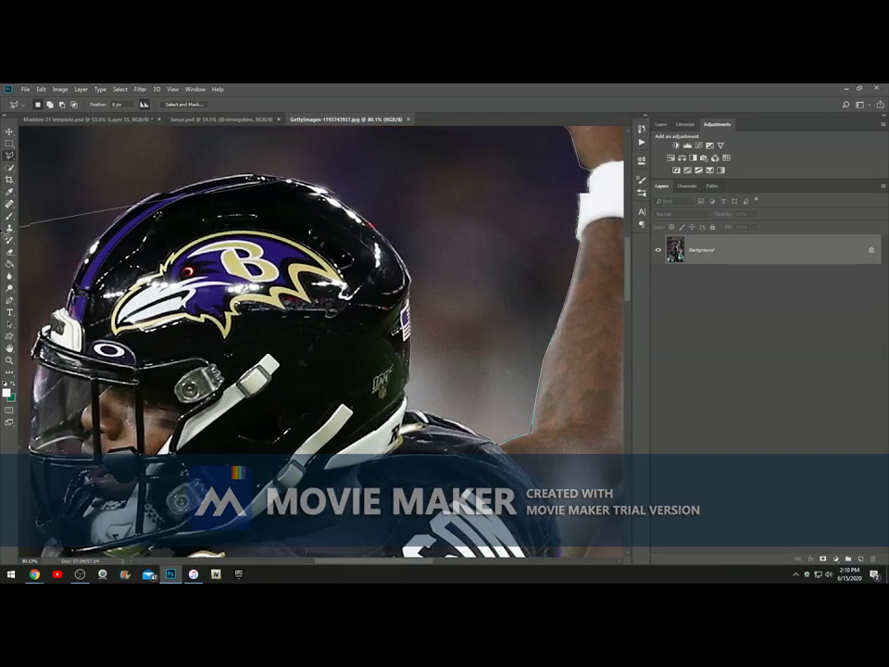
pyautogui.click(341, 192)
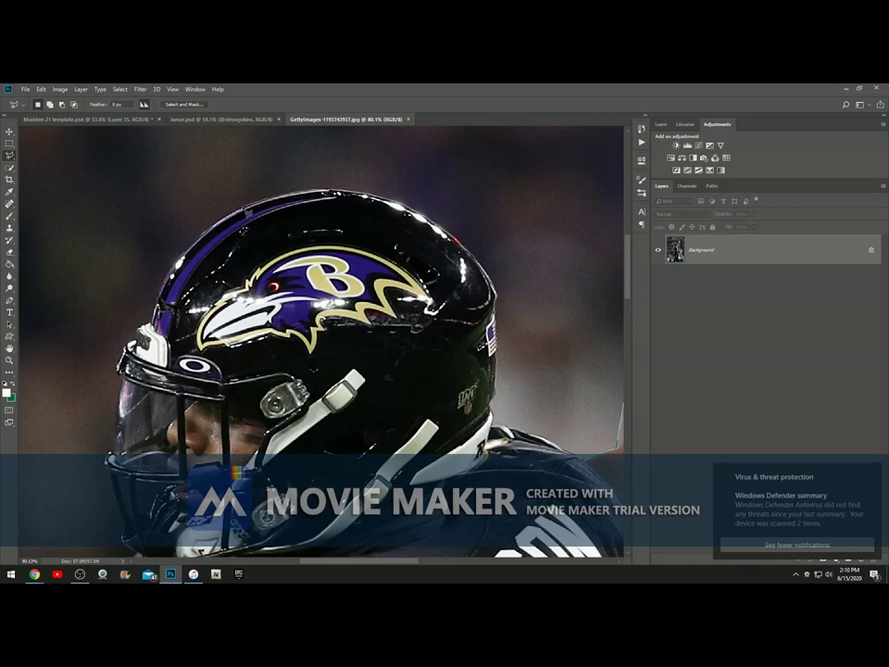
pyautogui.click(261, 204)
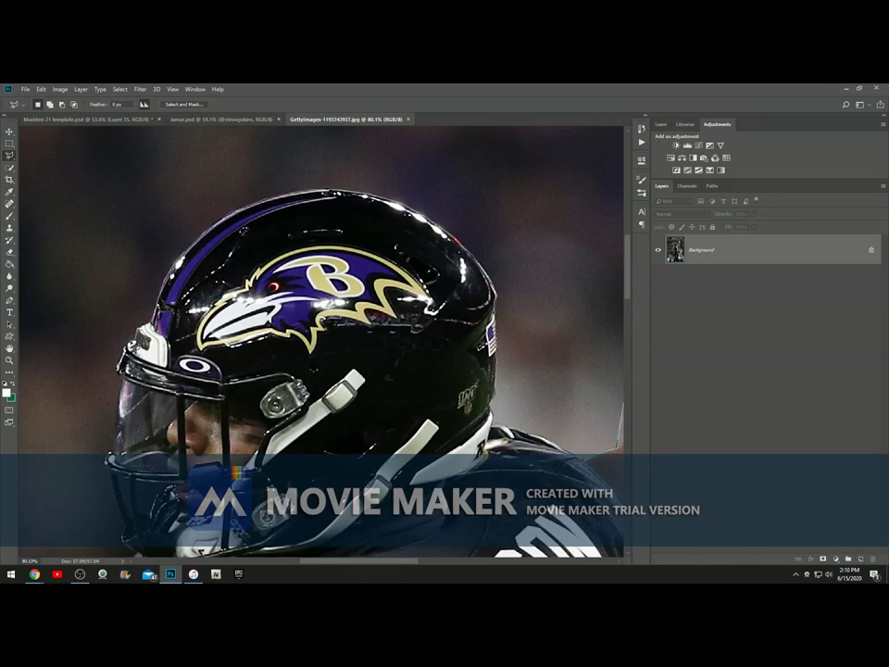
pyautogui.click(118, 396)
pyautogui.scroll(-6, 137, 550)
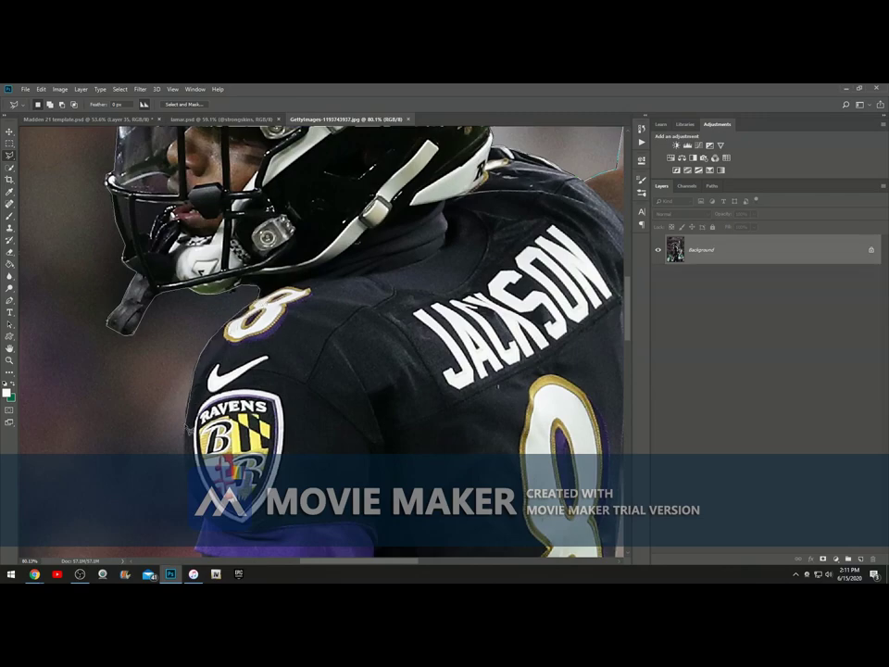
# Extend the lasso outline down the jersey sleeve and the outer edge of the lowered arm, then around the fingers.
pyautogui.moveTo(149, 413)
pyautogui.mouseDown()
pyautogui.moveTo(190, 555)
pyautogui.moveTo(217, 389)
pyautogui.moveTo(241, 442)
pyautogui.moveTo(227, 556)
pyautogui.moveTo(199, 556)
pyautogui.mouseUp()
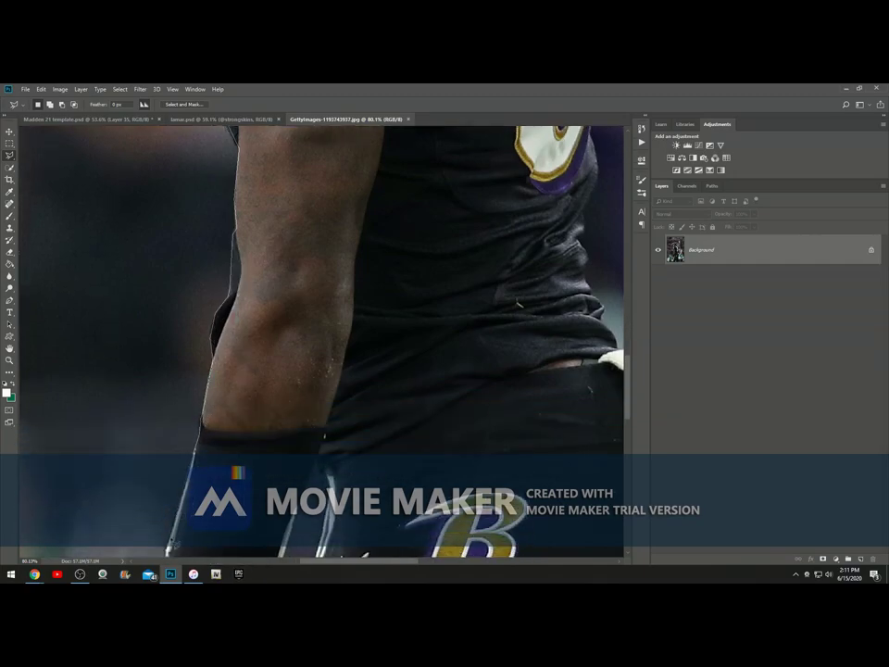
pyautogui.click(169, 552)
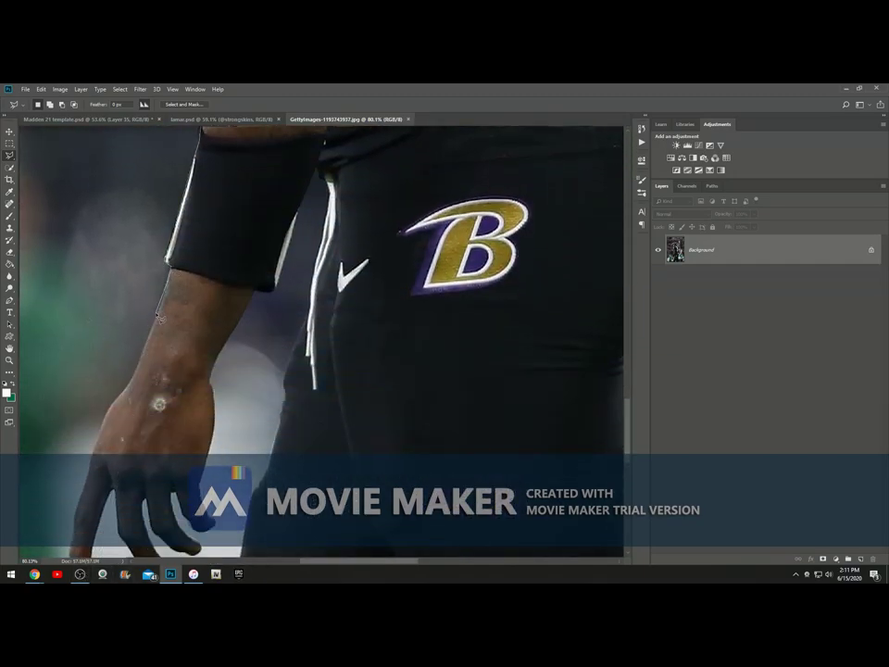
pyautogui.click(76, 528)
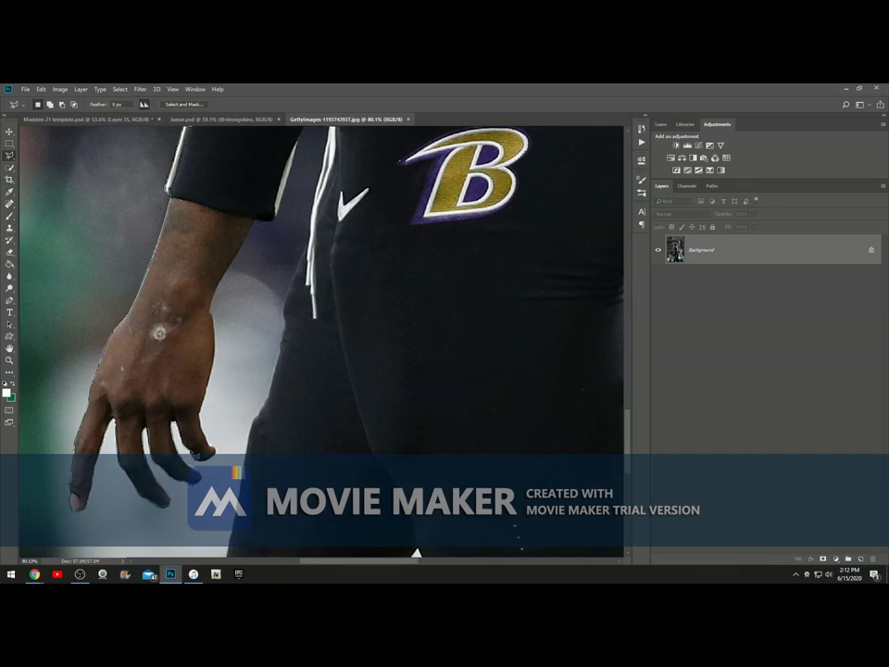
# Trace the inner edge of the lowered hand and black arm sleeve, then the front leg to the photo's lower edge.
pyautogui.click(214, 303)
pyautogui.click(253, 220)
pyautogui.click(275, 219)
pyautogui.click(316, 204)
pyautogui.click(330, 216)
pyautogui.moveTo(303, 361); pyautogui.dragTo(287, 433)
pyautogui.scroll(-5, 320, 343)
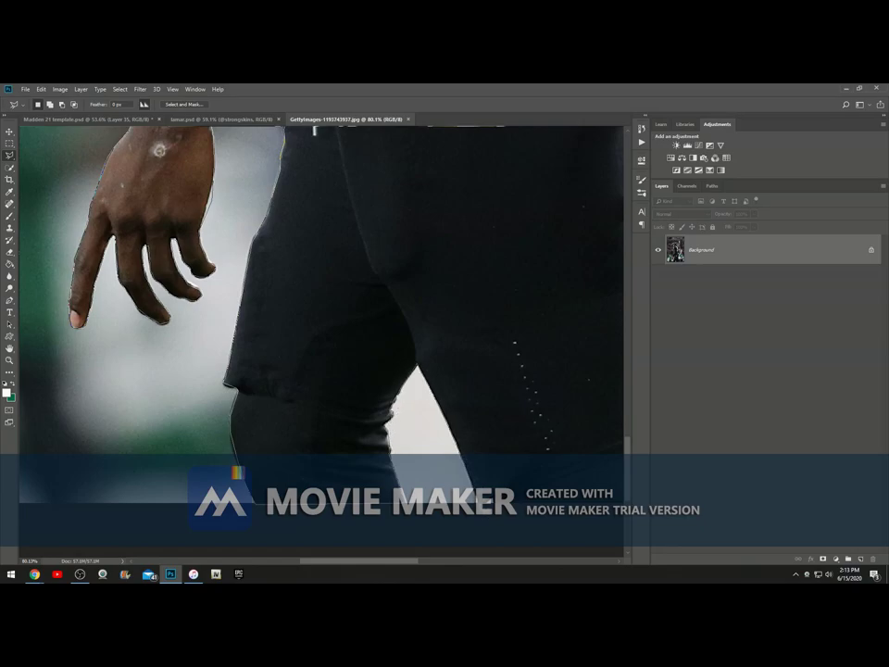
# Trace the lasso outline up the back leg, around the hanging white towel, and along the waist and back of the jersey.
pyautogui.hscroll(5, 319, 287)
pyautogui.click(424, 375)
pyautogui.click(428, 326)
pyautogui.click(428, 241)
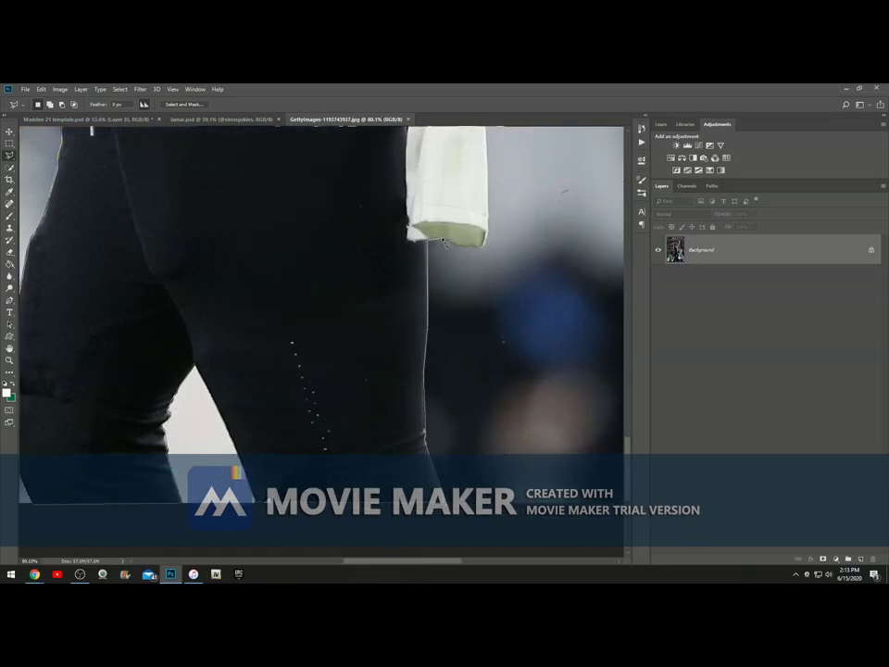
pyautogui.scroll(4, 492, 240)
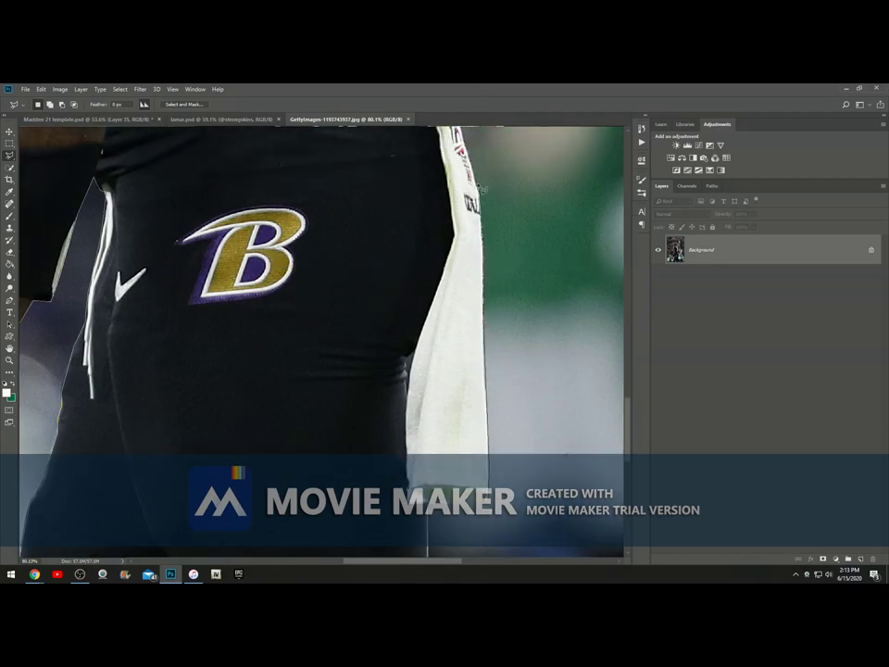
pyautogui.scroll(4, 482, 189)
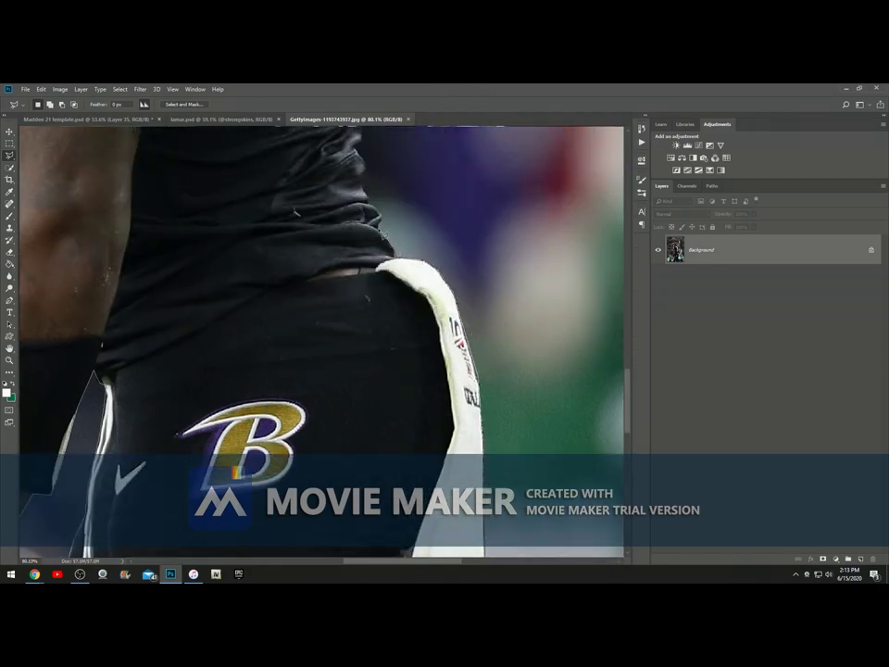
pyautogui.scroll(3, 370, 269)
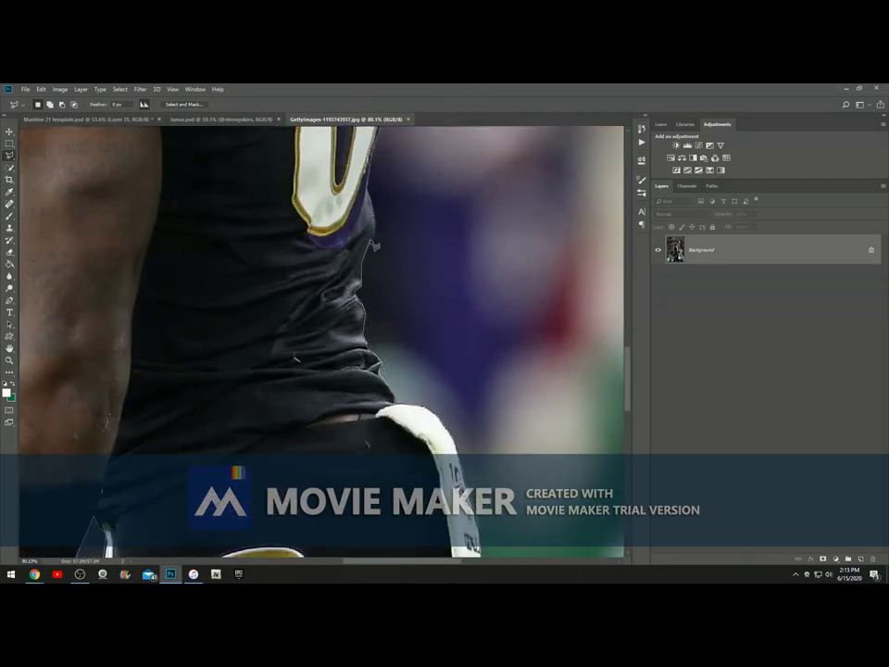
pyautogui.scroll(4, 374, 161)
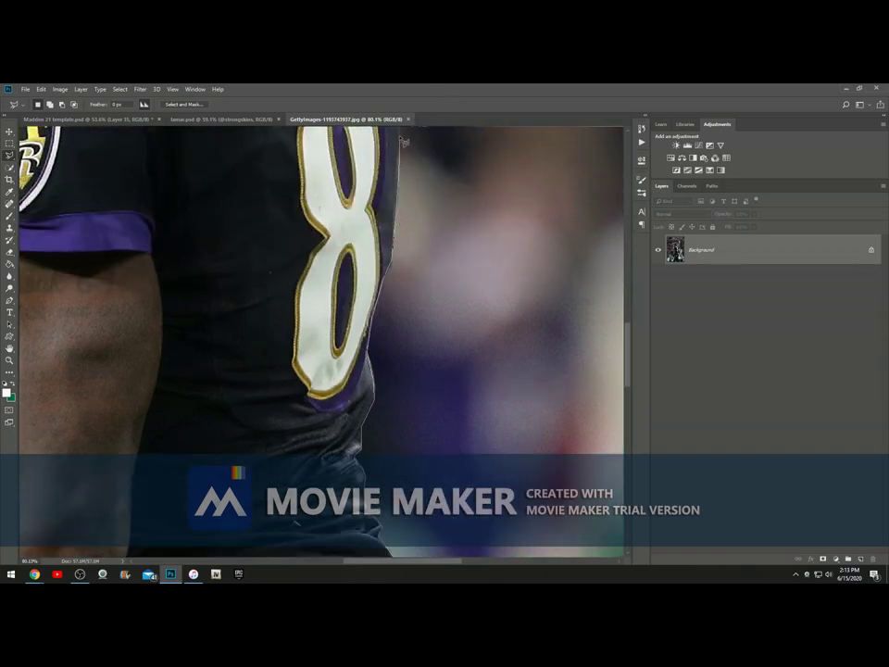
# Extend the lasso outline from the back shoulder along the outer edge of the raised arm to the white wristband.
pyautogui.click(412, 231)
pyautogui.click(427, 217)
pyautogui.click(451, 184)
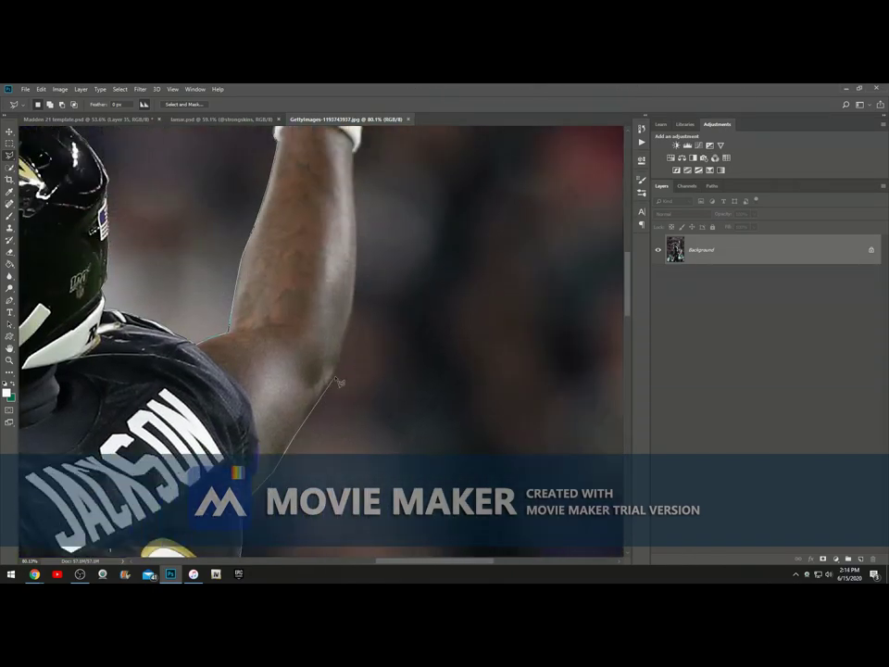
pyautogui.click(343, 356)
pyautogui.click(356, 241)
pyautogui.click(355, 150)
pyautogui.click(361, 145)
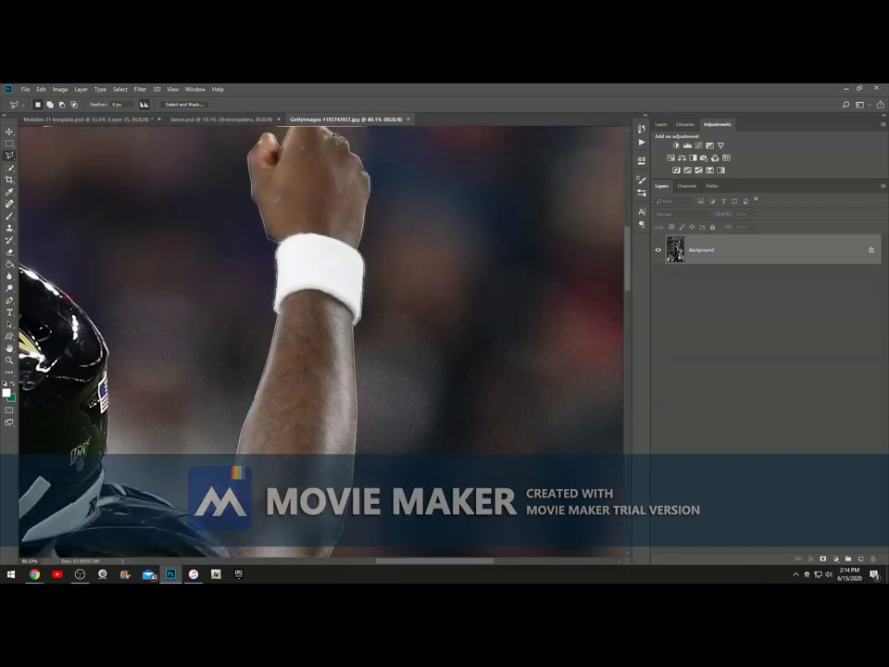
# Close the lasso outline around the raised hand and finger, copy the selected player to a new layer, and hide the Background.
pyautogui.click(322, 171)
pyautogui.click(319, 203)
pyautogui.click(317, 156)
pyautogui.hotkey('ctrl', 'j')
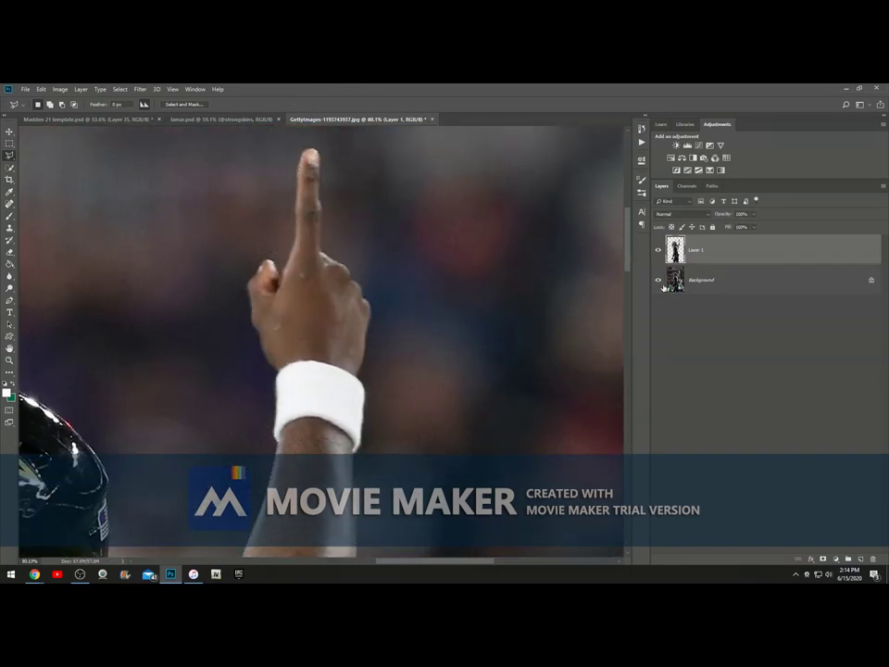
pyautogui.click(657, 279)
# Cut the leftover background out of the gaps between the helmet's facemask bars on Layer 1.
pyautogui.scroll(-3, 277, 324)
pyautogui.scroll(10, 245, 349)
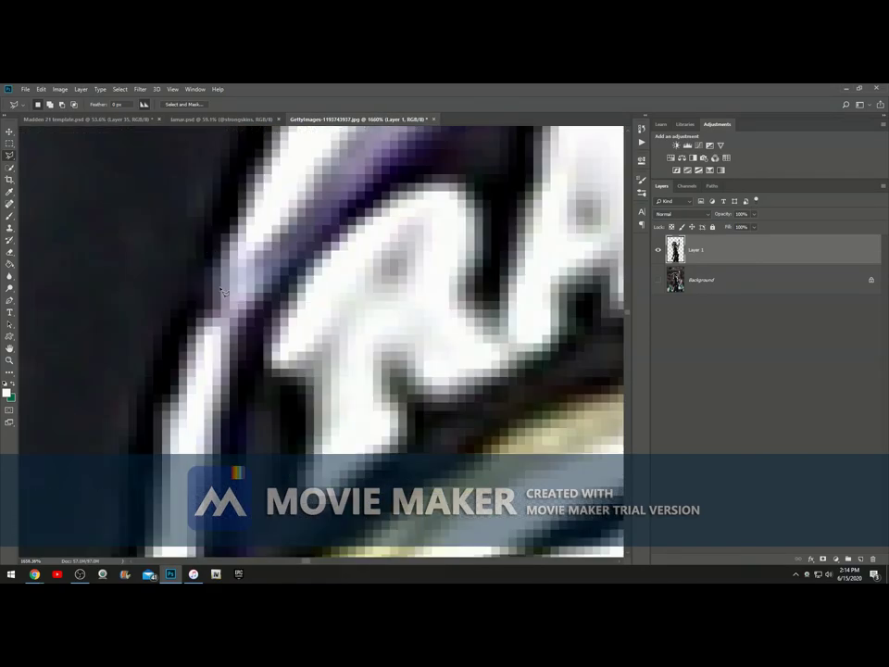
pyautogui.scroll(-12, 223, 292)
pyautogui.scroll(5, 176, 213)
pyautogui.scroll(2, 103, 217)
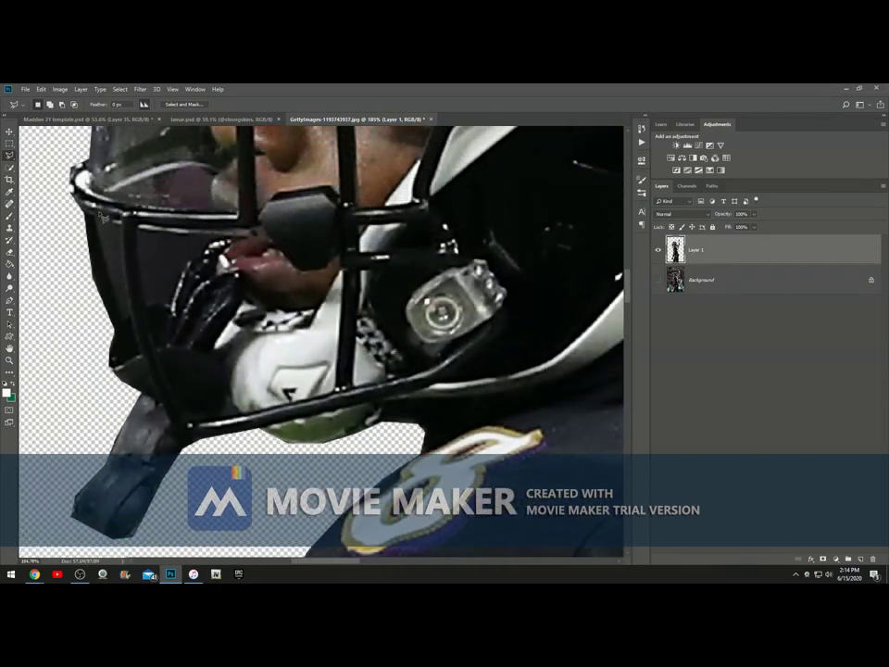
pyautogui.scroll(2, 103, 215)
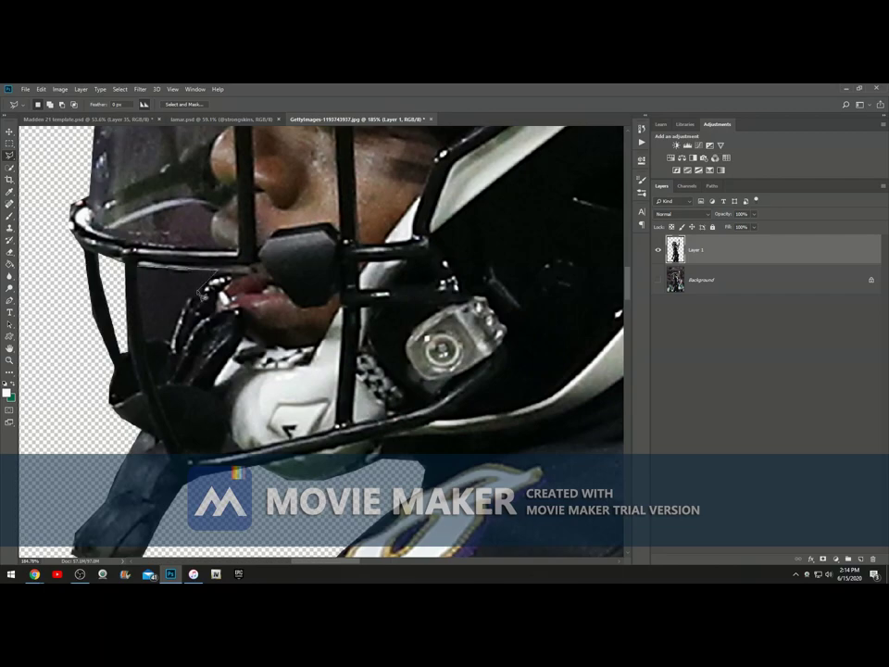
pyautogui.scroll(-8, 259, 337)
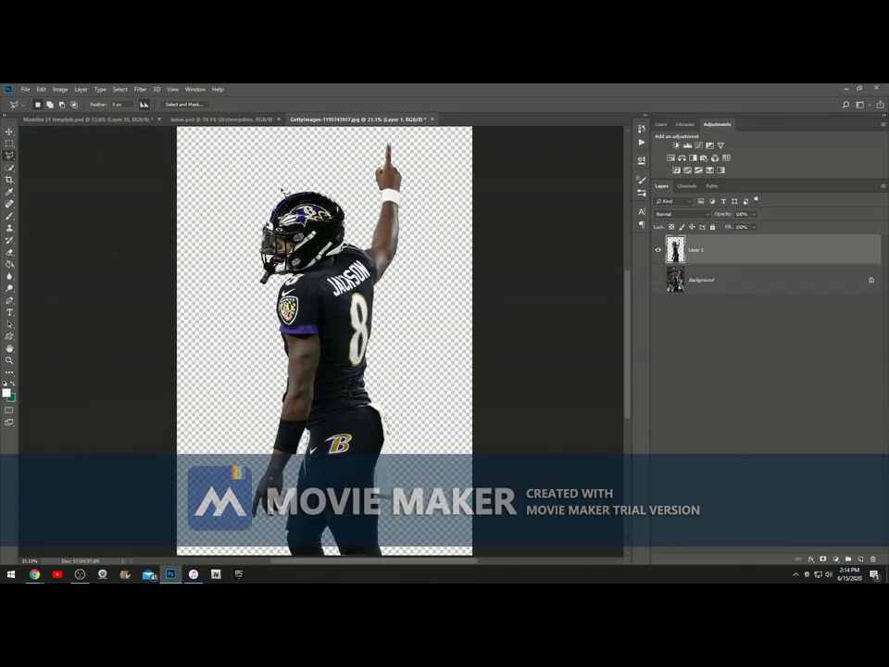
# Inspect the player cutout's edges from the helmet down over the jersey, arm, hand, towel and legs.
pyautogui.scroll(4, 281, 190)
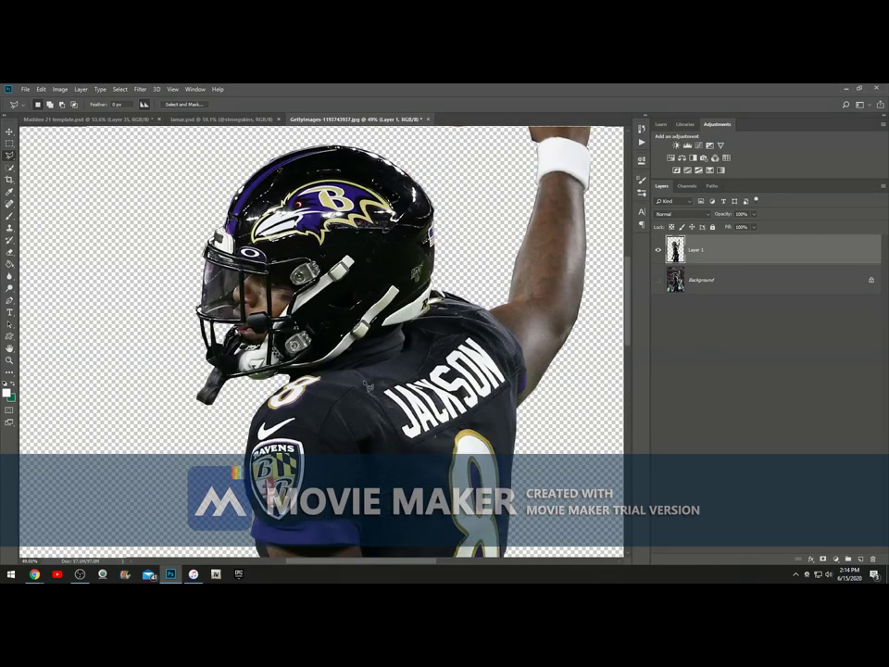
pyautogui.scroll(-6, 321, 342)
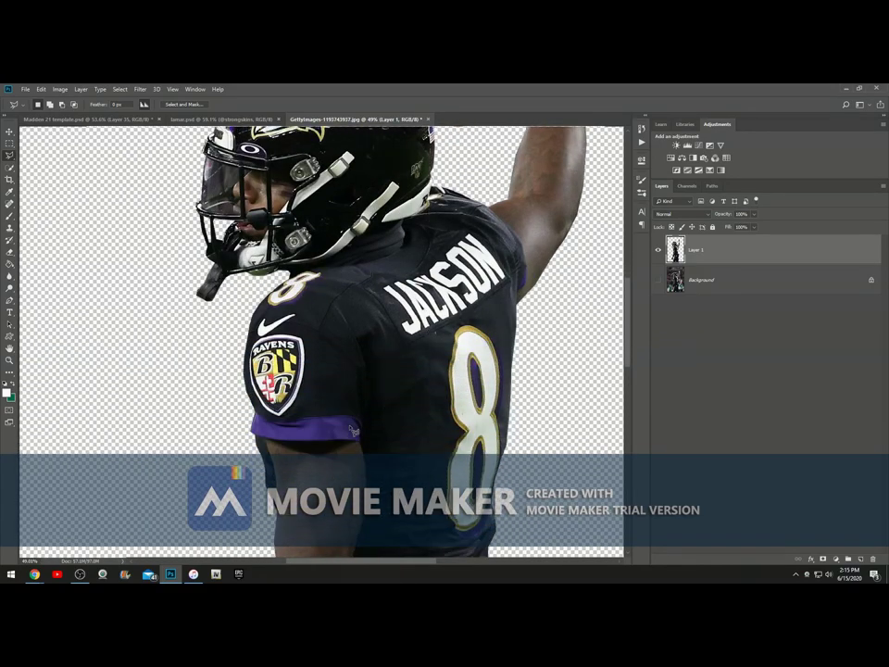
pyautogui.scroll(-6, 353, 429)
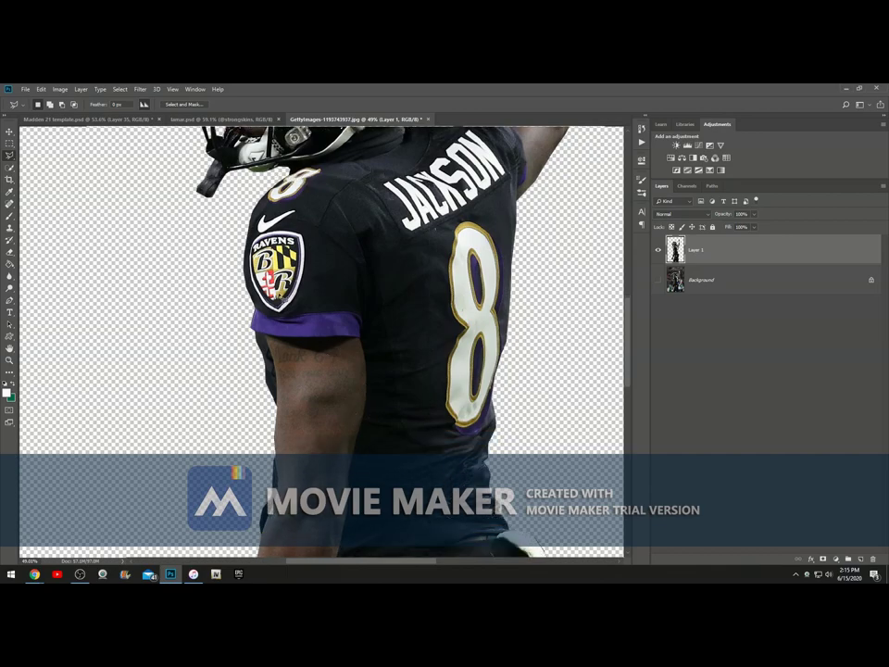
pyautogui.scroll(-3, 324, 330)
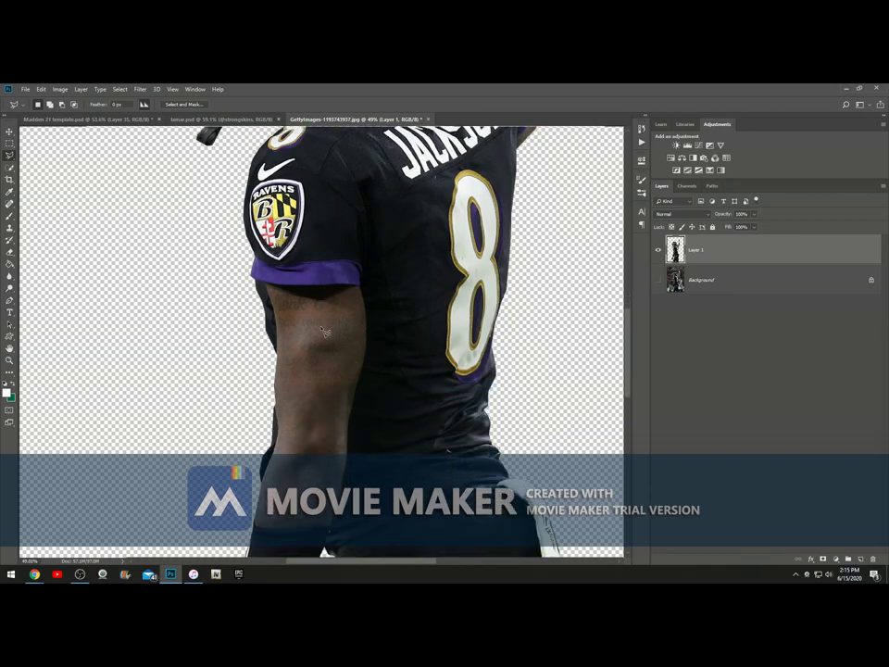
pyautogui.scroll(-5, 276, 330)
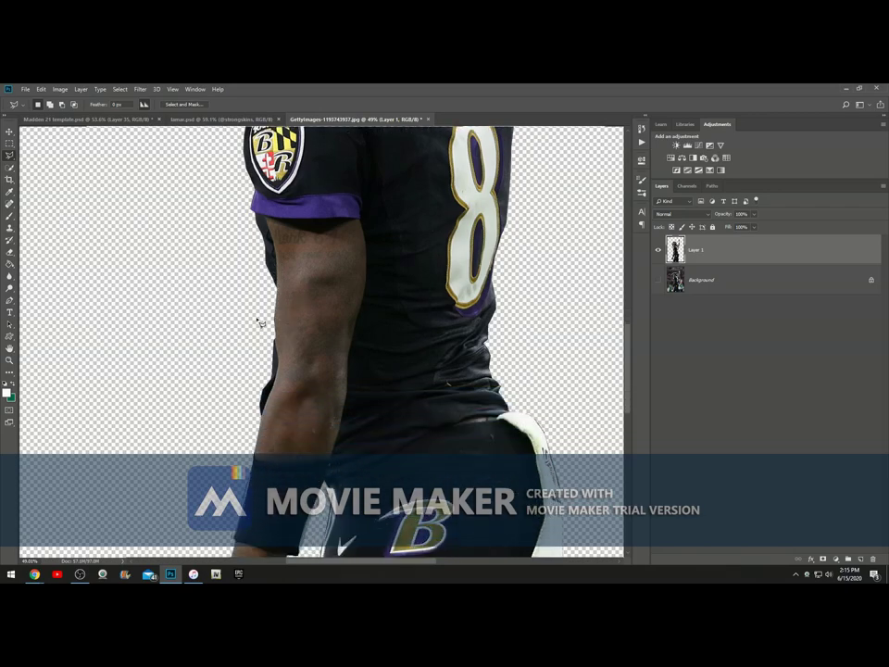
pyautogui.scroll(-2, 214, 448)
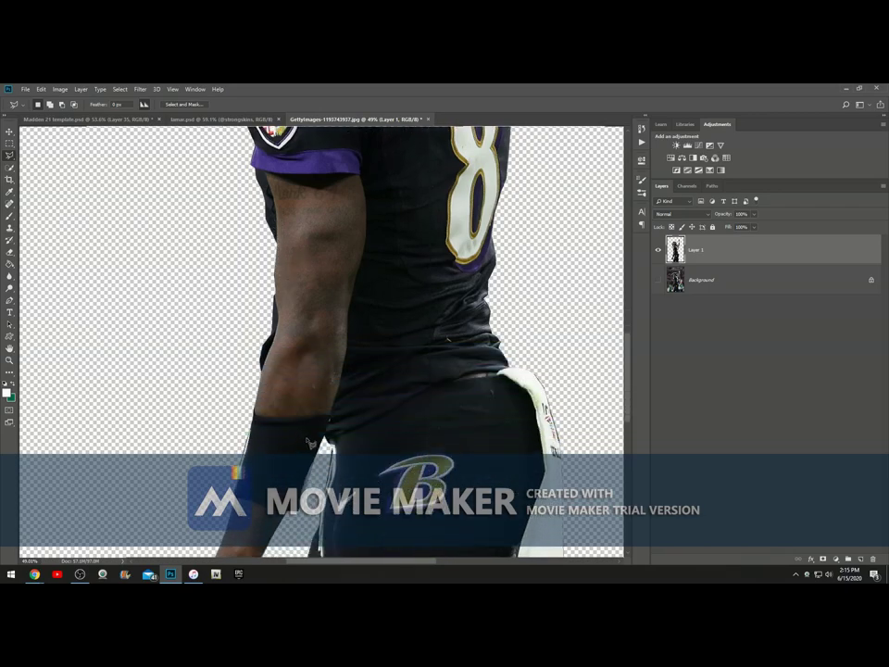
pyautogui.scroll(-5, 308, 445)
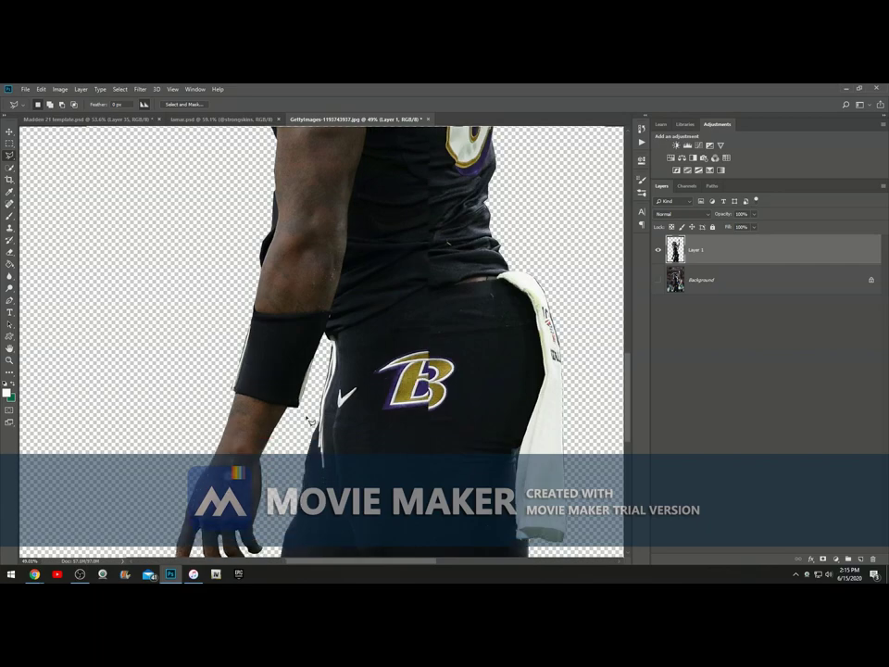
pyautogui.scroll(-5, 277, 419)
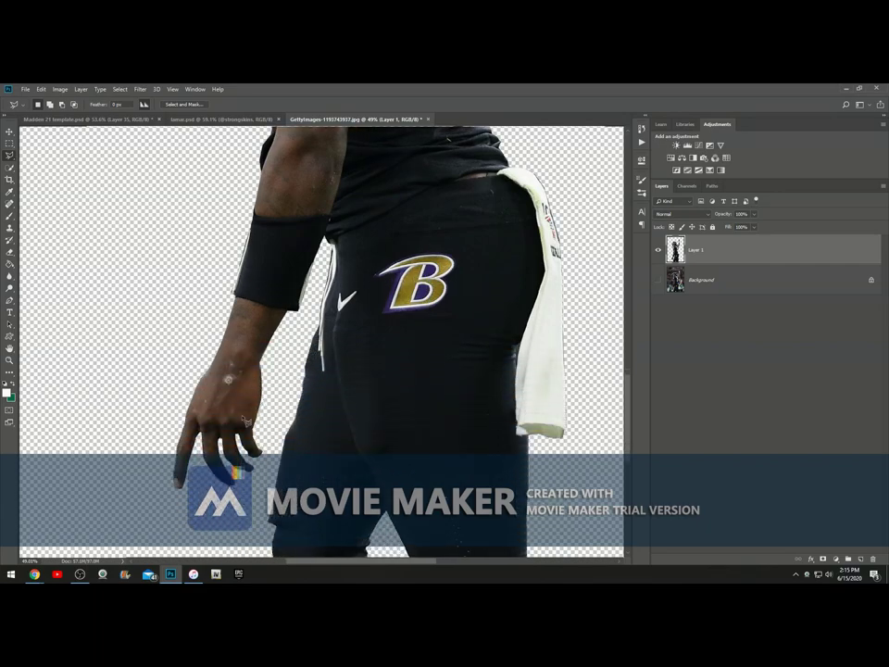
pyautogui.scroll(-5, 250, 424)
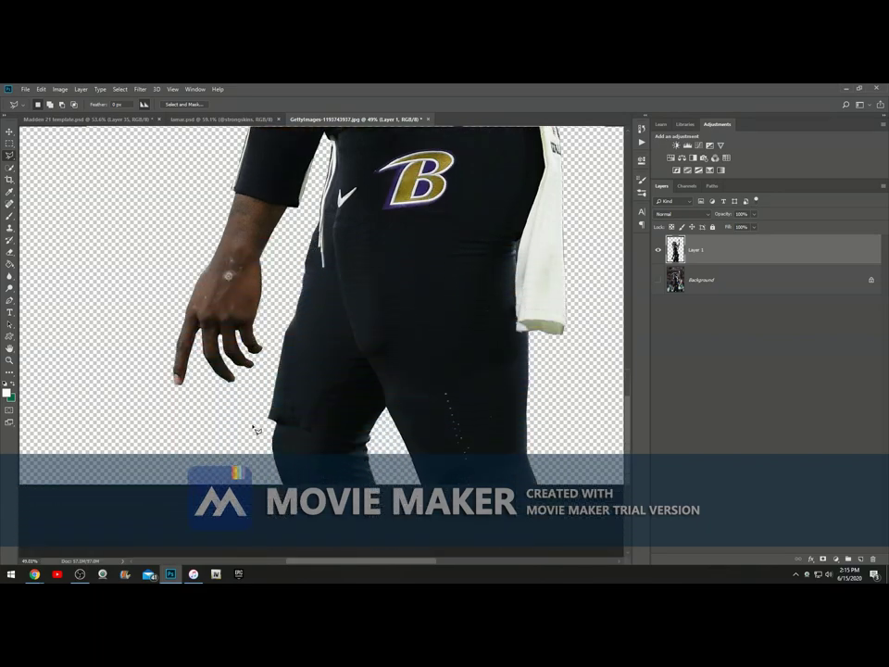
pyautogui.scroll(-2, 246, 422)
pyautogui.scroll(3, 311, 310)
pyautogui.scroll(1, 486, 241)
pyautogui.scroll(-5, 500, 330)
pyautogui.scroll(4, 321, 387)
pyautogui.scroll(-10, 316, 389)
pyautogui.scroll(2, 320, 366)
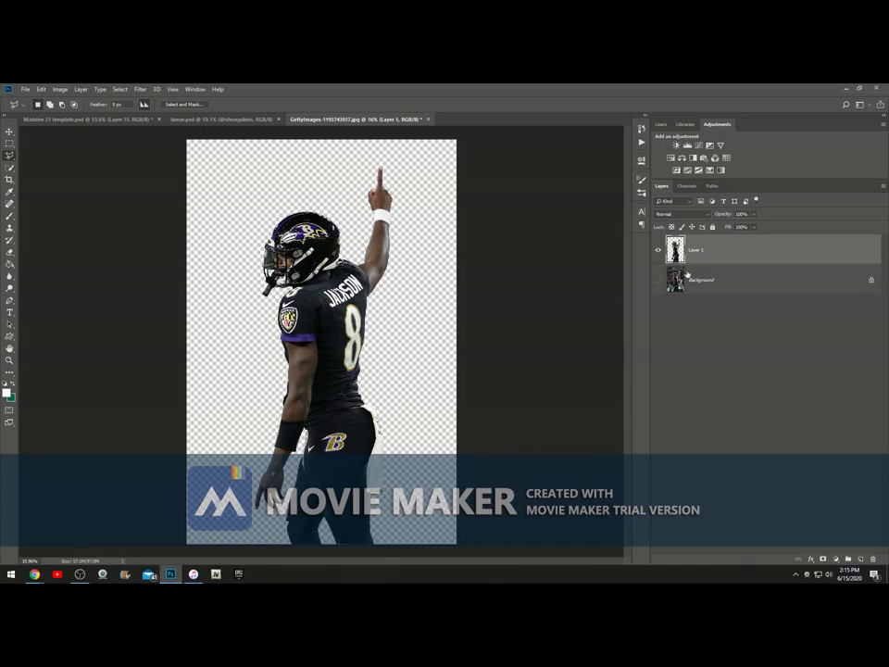
# Add a layer above the Background and place the embedded image IMG_2902.PNG from the EDITING SUPPLIES folder behind the player.
pyautogui.click(691, 282)
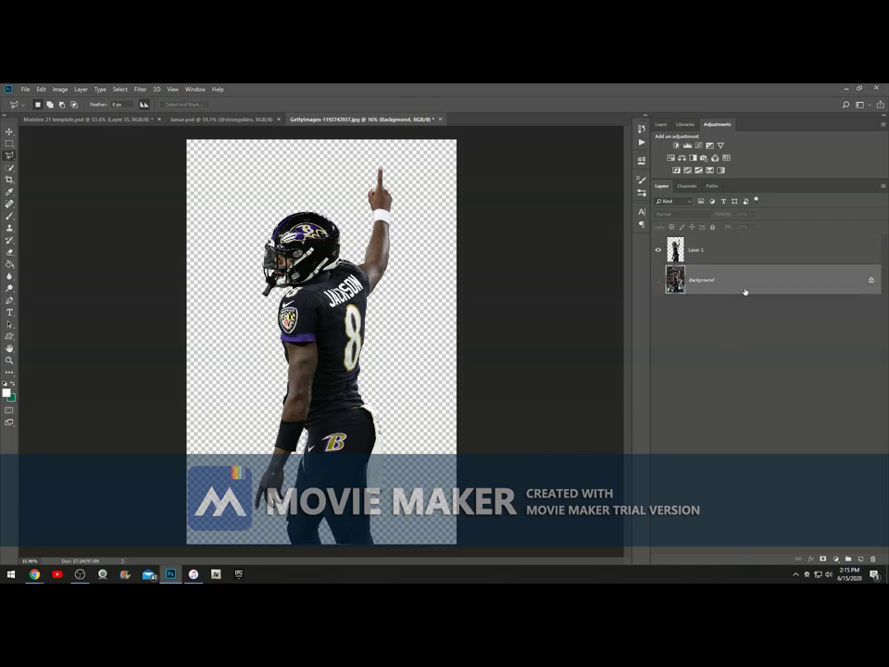
pyautogui.click(860, 559)
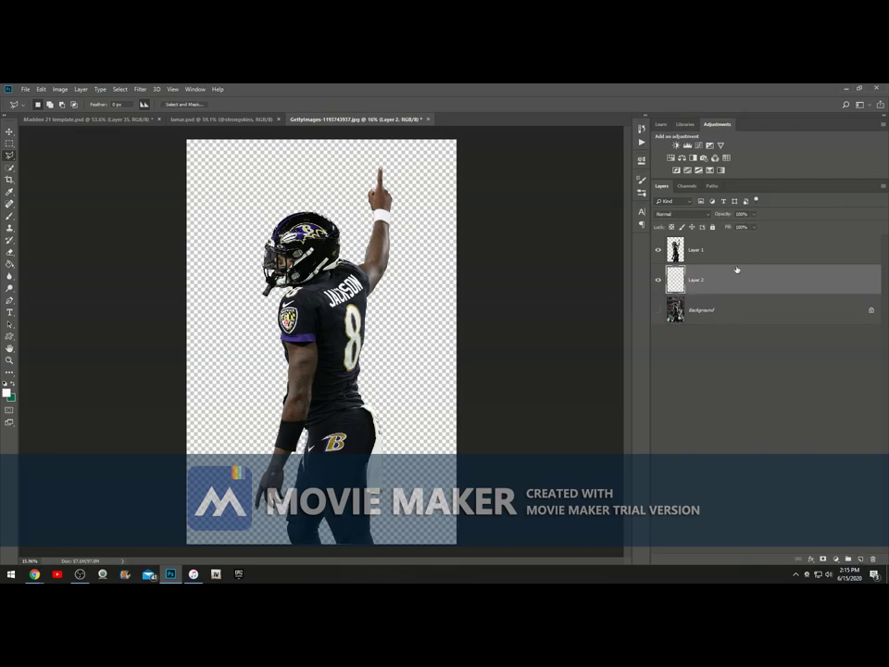
pyautogui.click(26, 89)
pyautogui.click(41, 261)
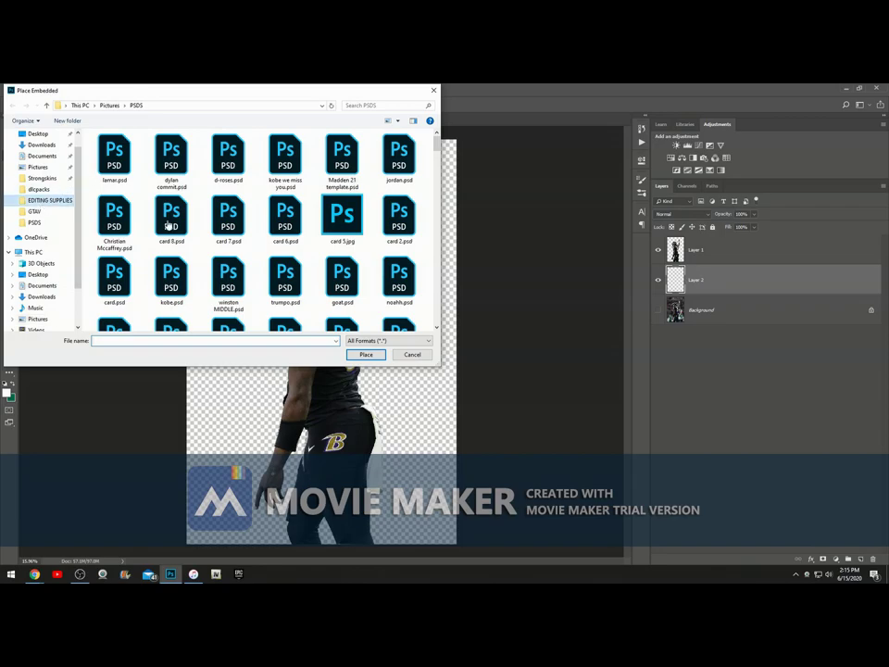
pyautogui.click(50, 200)
pyautogui.scroll(-5, 274, 235)
pyautogui.scroll(-6, 213, 232)
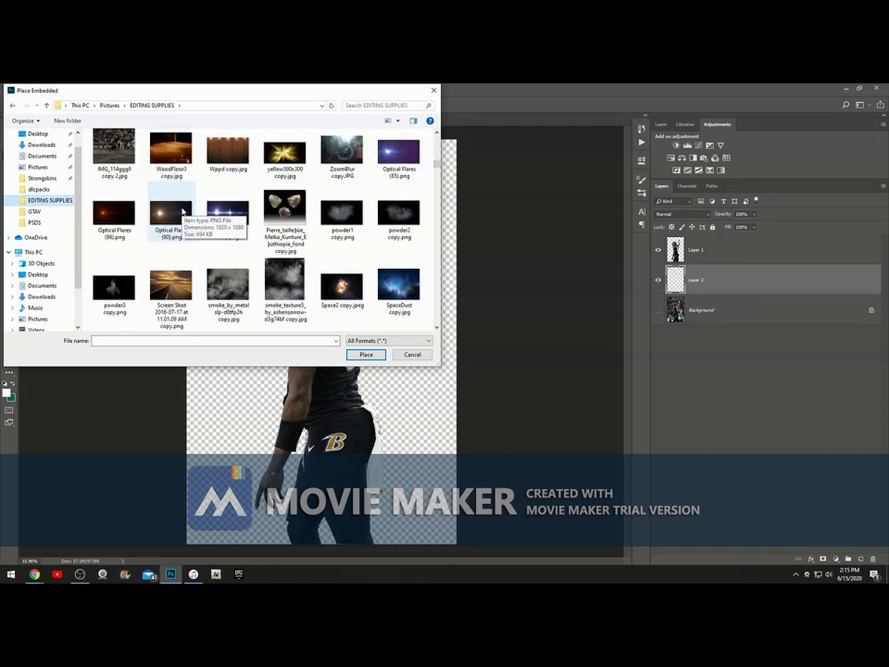
pyautogui.scroll(-5, 185, 216)
pyautogui.scroll(-5, 193, 217)
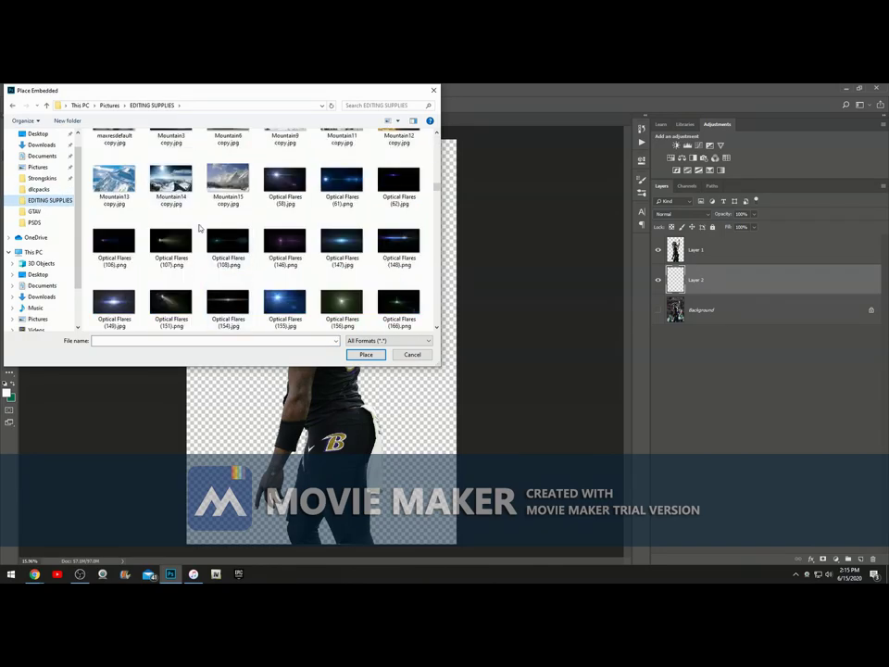
pyautogui.scroll(-10, 158, 232)
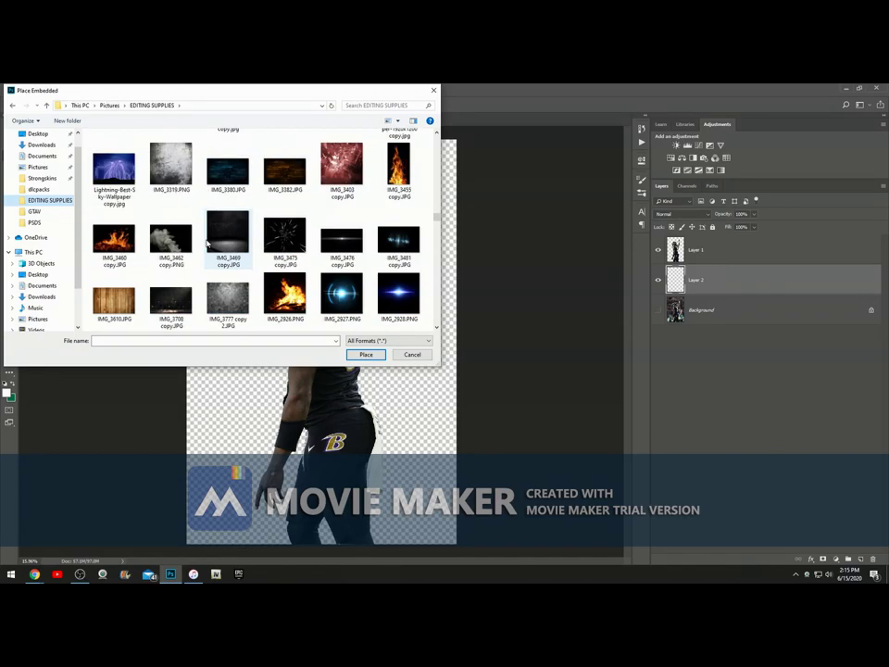
pyautogui.scroll(3, 180, 237)
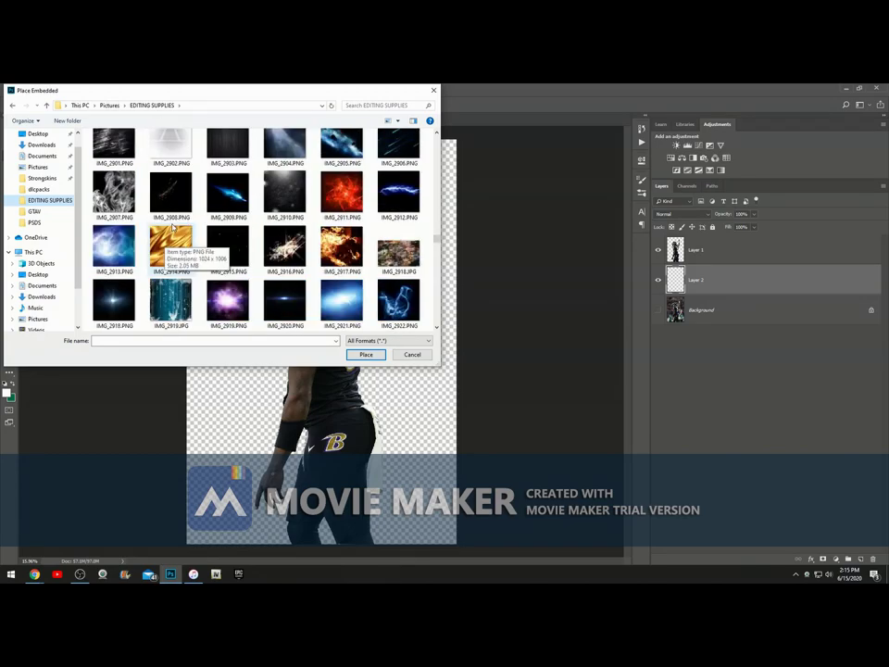
pyautogui.scroll(-2, 172, 226)
pyautogui.scroll(1, 173, 172)
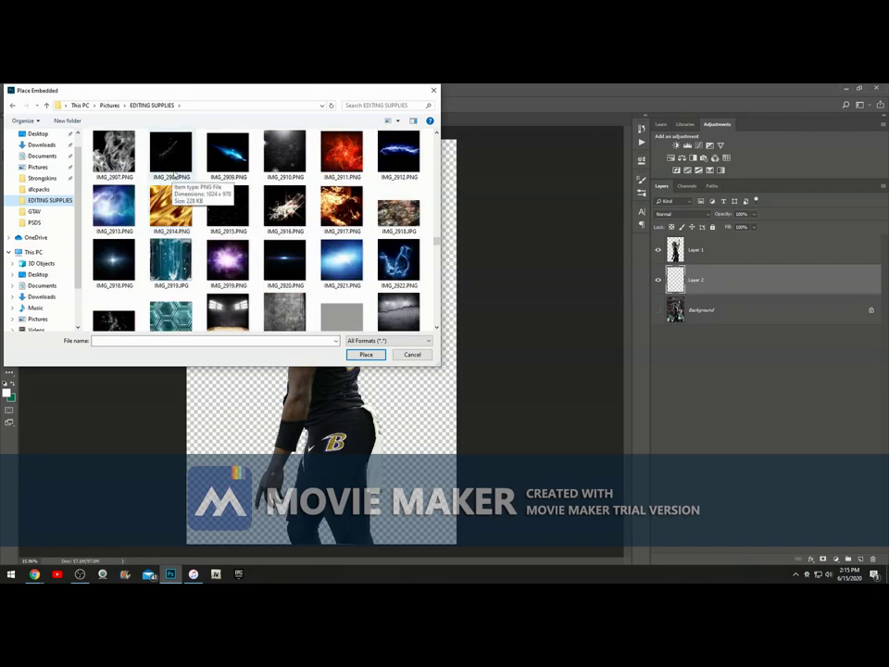
pyautogui.scroll(1, 173, 172)
pyautogui.doubleClick(174, 189)
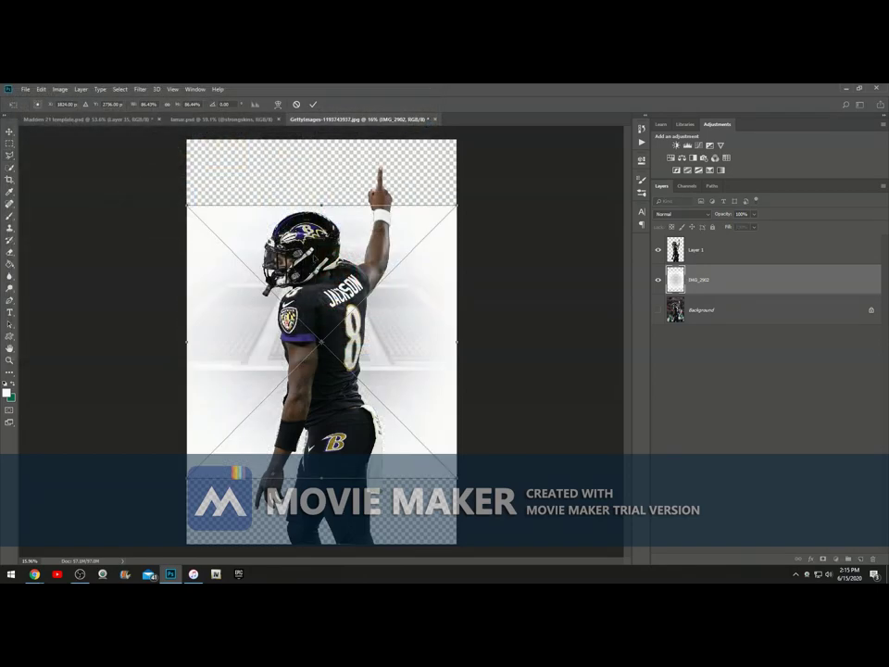
pyautogui.hotkey('ctrl', '-')
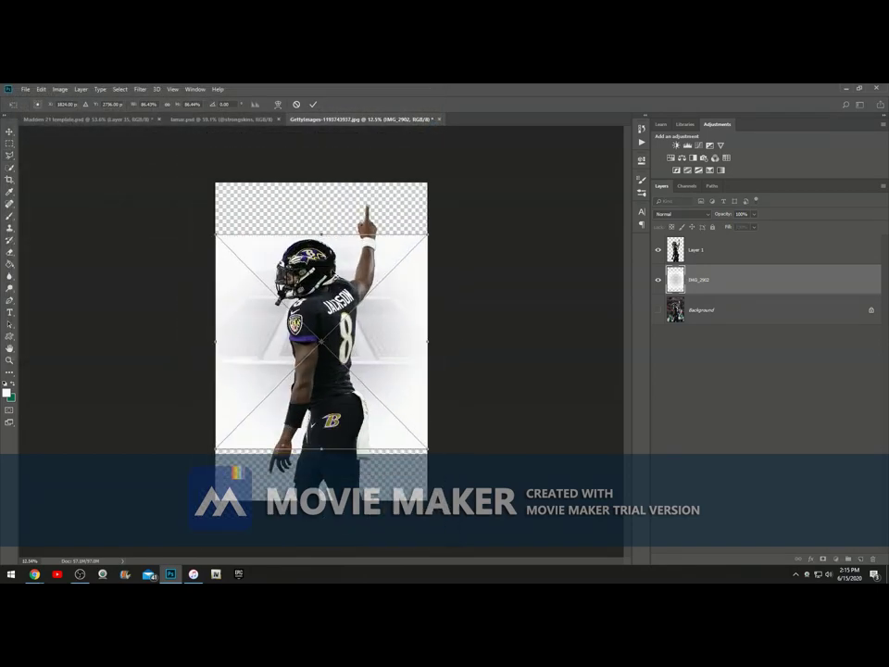
pyautogui.click(313, 105)
pyautogui.press('l')
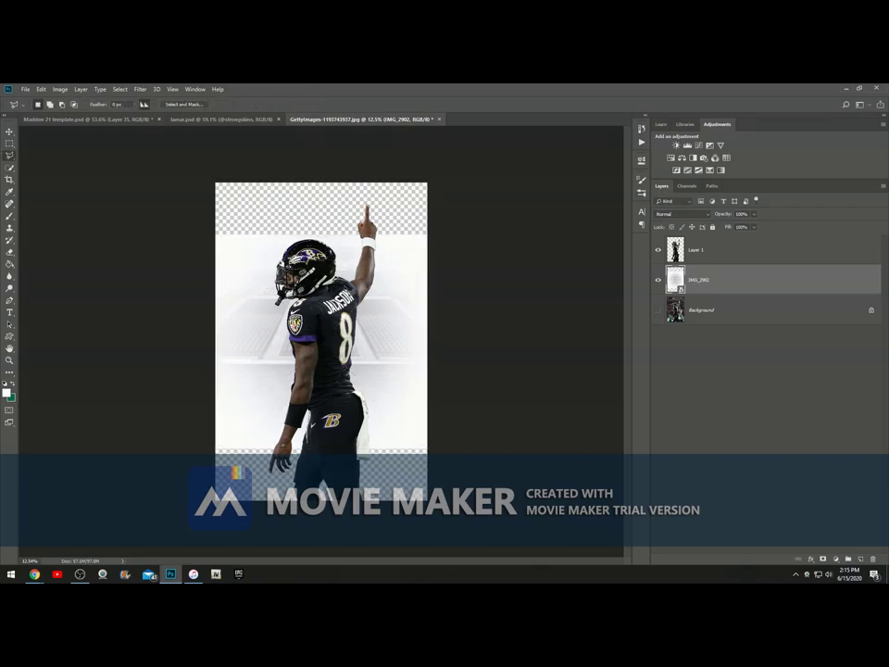
# Scale the player cutout on Layer 1 down and position it near the middle of the placed stadium image.
pyautogui.hotkey('ctrl', '0')
pyautogui.click(663, 244)
pyautogui.hotkey('ctrl', 't')
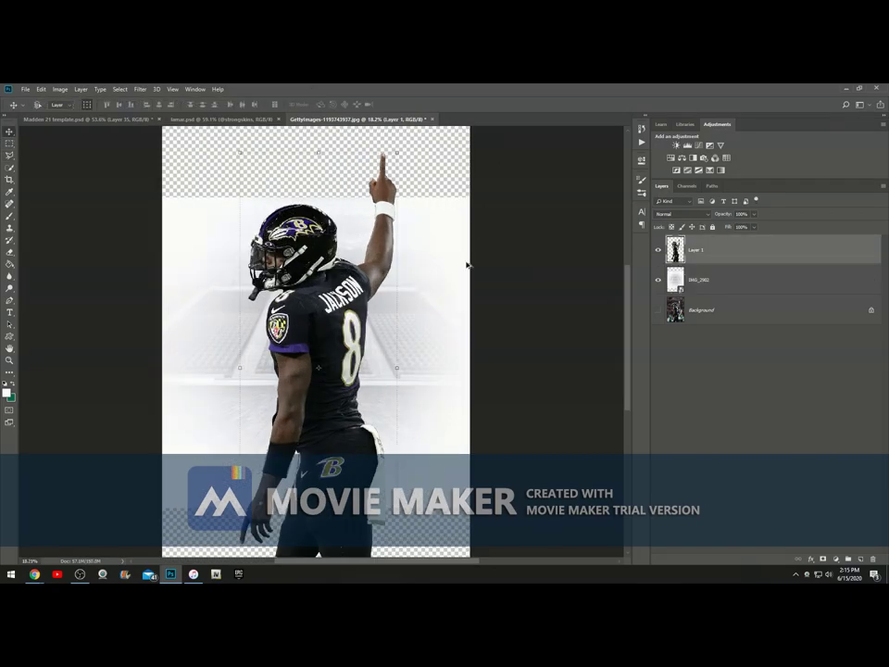
pyautogui.hotkey('ctrl', '0')
pyautogui.moveTo(372, 214); pyautogui.dragTo(332, 269)
pyautogui.click(385, 106)
pyautogui.scroll(5, 224, 288)
pyautogui.scroll(-3, 224, 288)
# Try a 1:1 square crop around the placed stadium image and undo it.
pyautogui.click(9, 180)
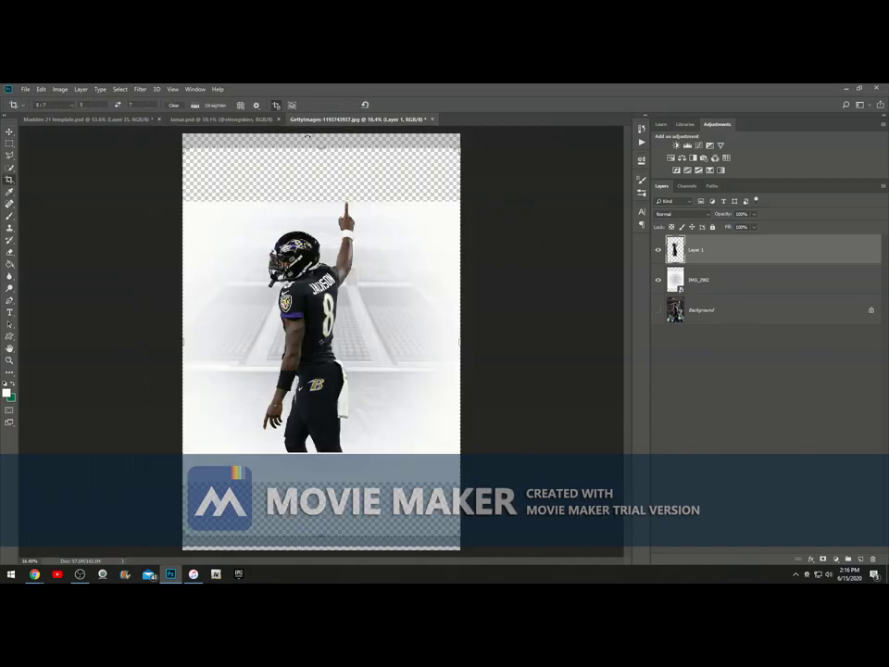
pyautogui.moveTo(317, 144); pyautogui.dragTo(320, 174)
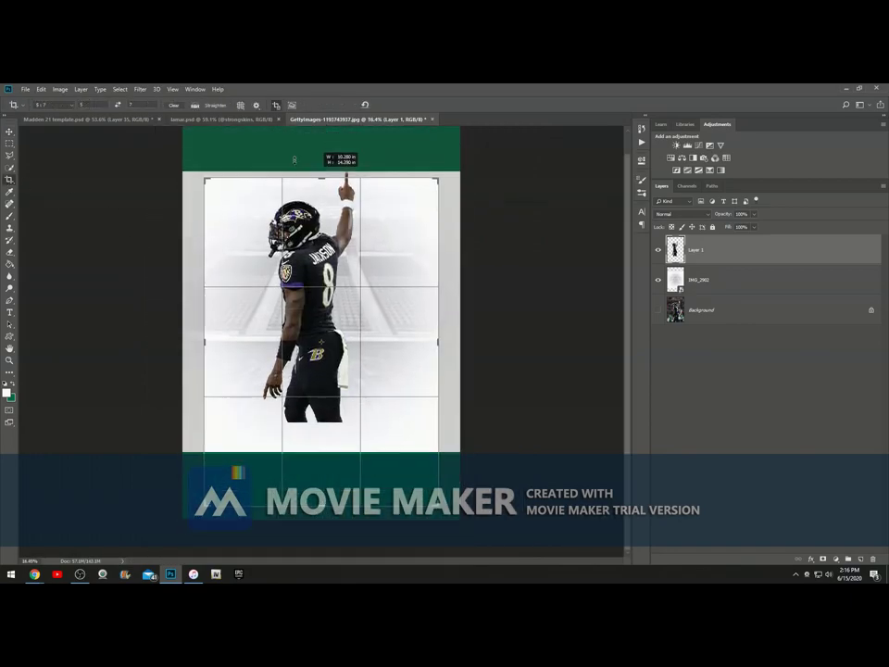
pyautogui.click(52, 105)
pyautogui.click(53, 140)
pyautogui.moveTo(343, 228); pyautogui.dragTo(343, 269)
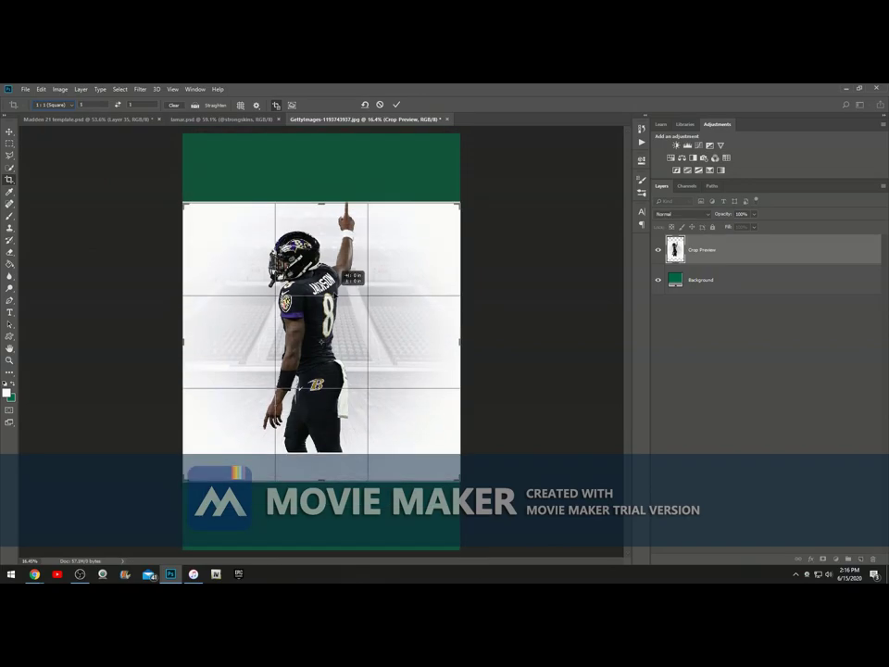
pyautogui.click(396, 105)
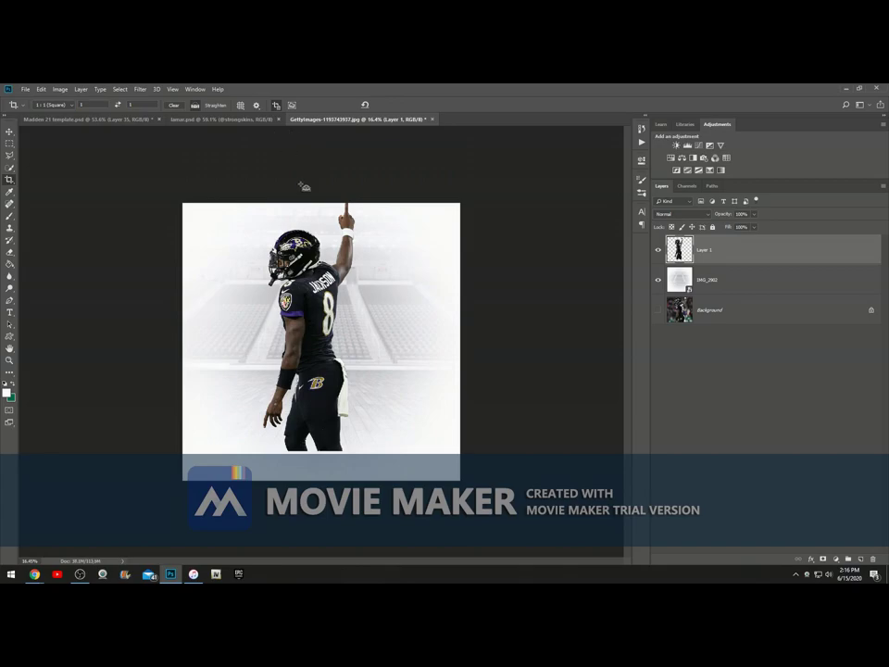
pyautogui.hotkey('ctrl', 'z')
# Move the player cutout slightly down so its raised finger clears the stadium image's upper edge, and crop the canvas to a 1:1 square.
pyautogui.press('v')
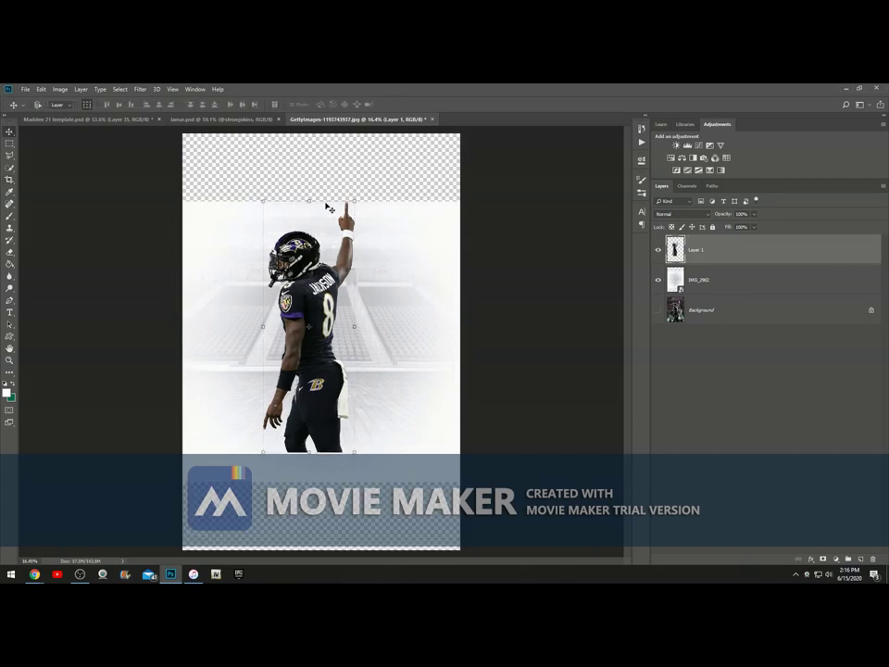
pyautogui.moveTo(317, 198); pyautogui.dragTo(317, 214)
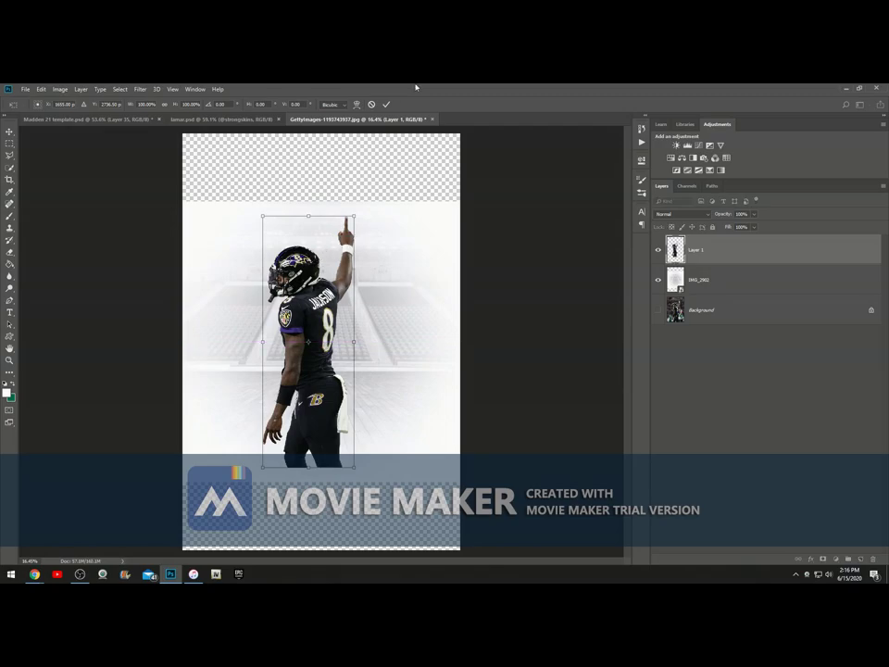
pyautogui.click(385, 105)
pyautogui.press('c')
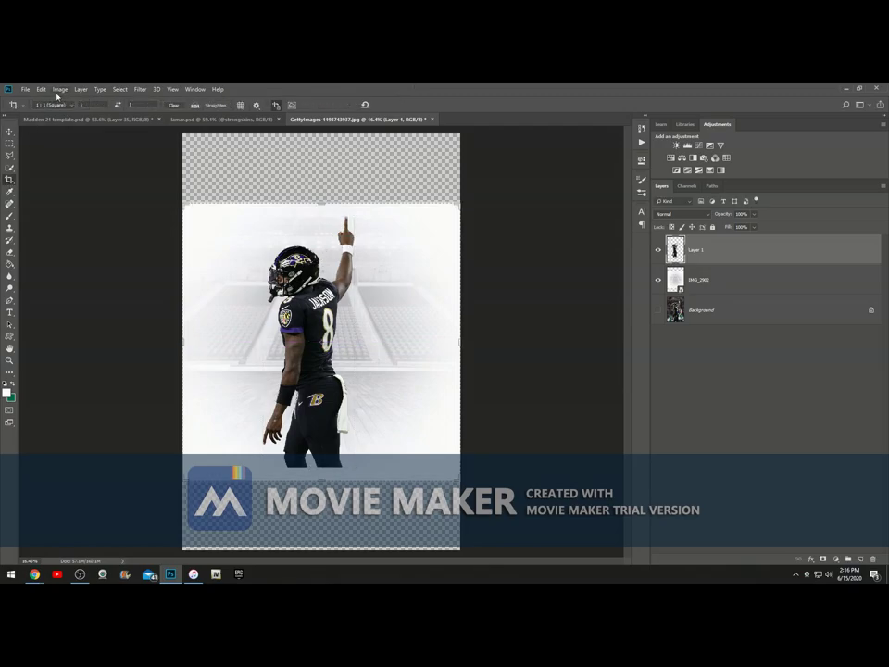
pyautogui.click(392, 274)
pyautogui.click(399, 104)
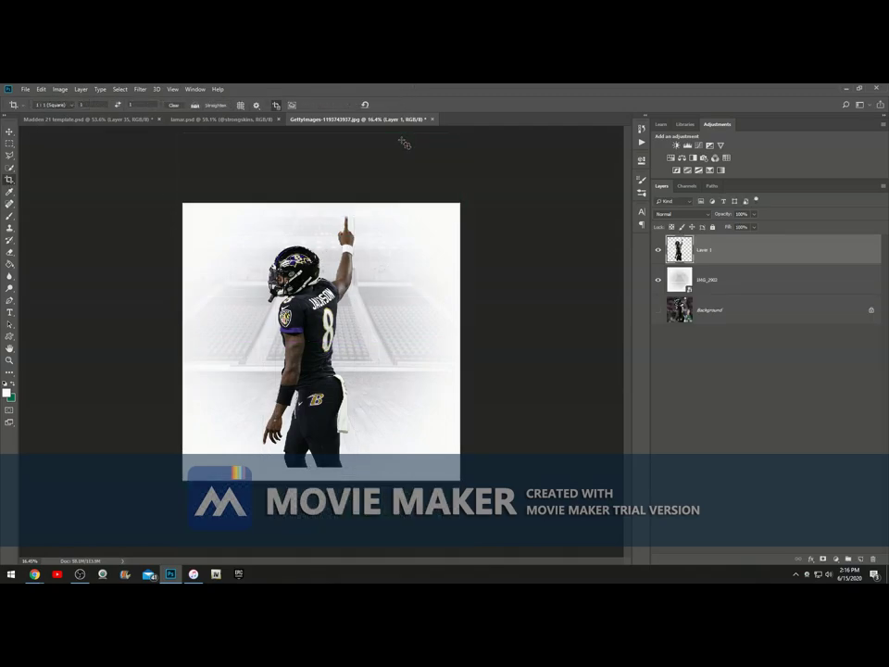
# Enlarge the player cutout on Layer 1 to 144.25% and position it so the helmet and jersey fill the square canvas.
pyautogui.click(11, 131)
pyautogui.scroll(5, 310, 325)
pyautogui.scroll(-2, 311, 327)
pyautogui.scroll(1, 310, 334)
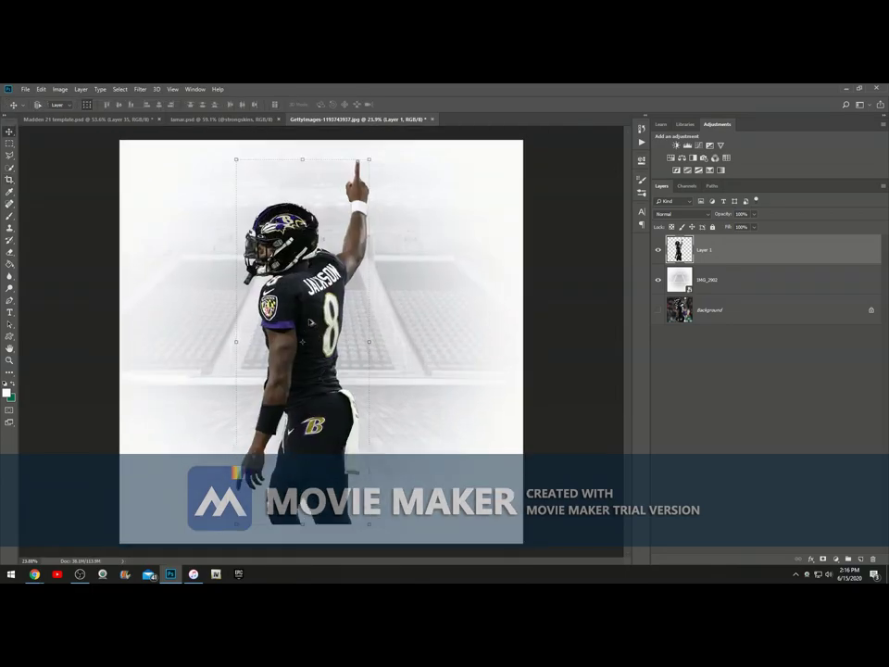
pyautogui.scroll(-2, 310, 321)
pyautogui.click(357, 477)
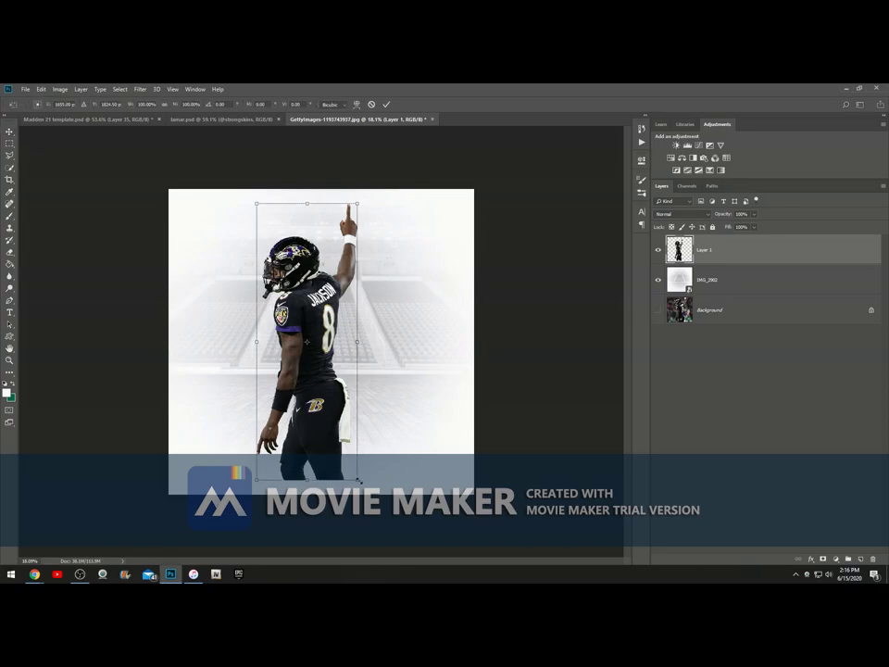
pyautogui.moveTo(358, 482); pyautogui.dragTo(396, 579)
pyautogui.moveTo(257, 202)
pyautogui.mouseDown()
pyautogui.moveTo(238, 182)
pyautogui.moveTo(242, 194)
pyautogui.mouseUp()
pyautogui.moveTo(301, 255); pyautogui.dragTo(300, 213)
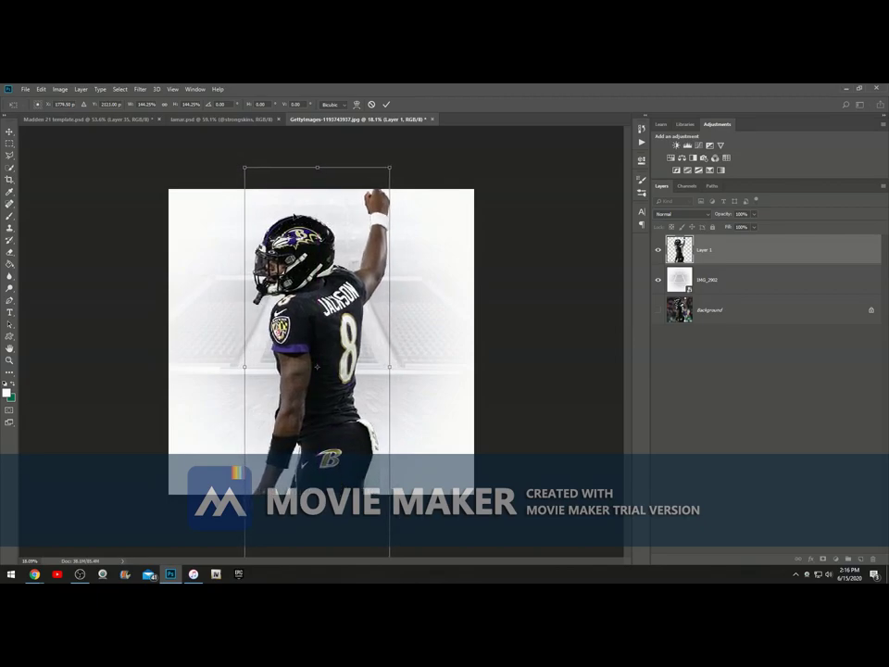
pyautogui.click(385, 105)
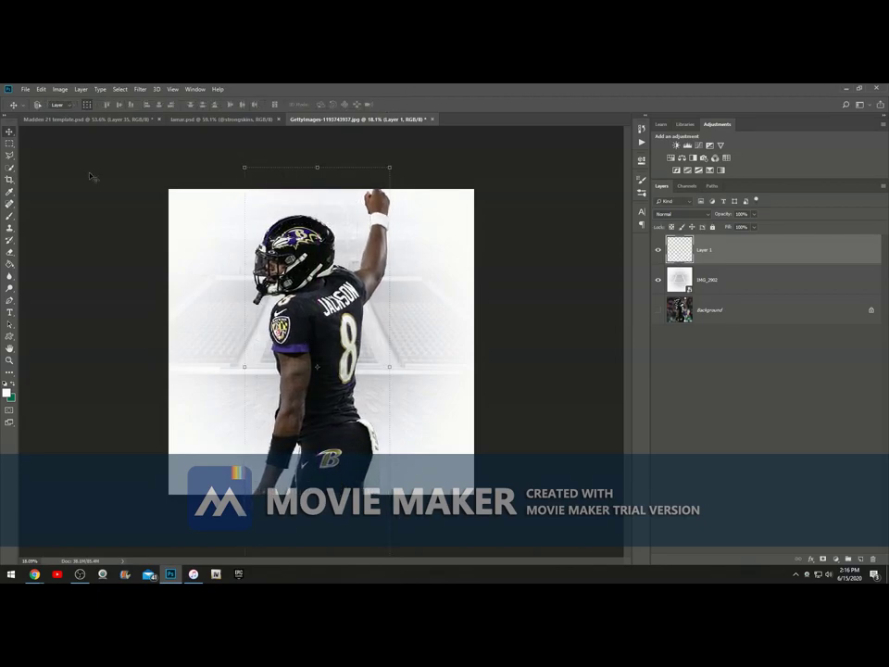
# Try a 5:7 crop around the enlarged player and undo it, returning to the square canvas.
pyautogui.click(10, 180)
pyautogui.click(35, 104)
pyautogui.click(42, 110)
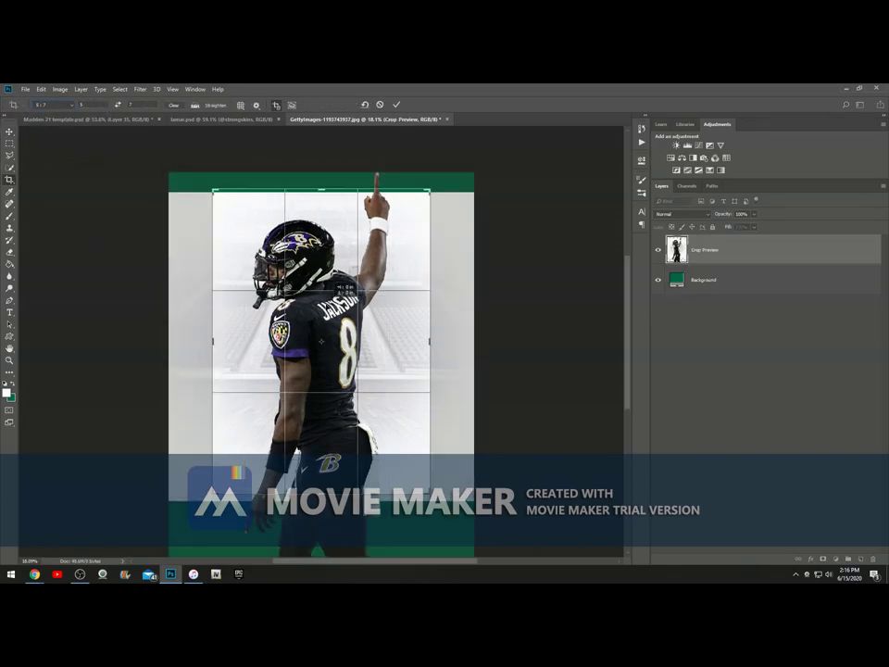
pyautogui.press('Return')
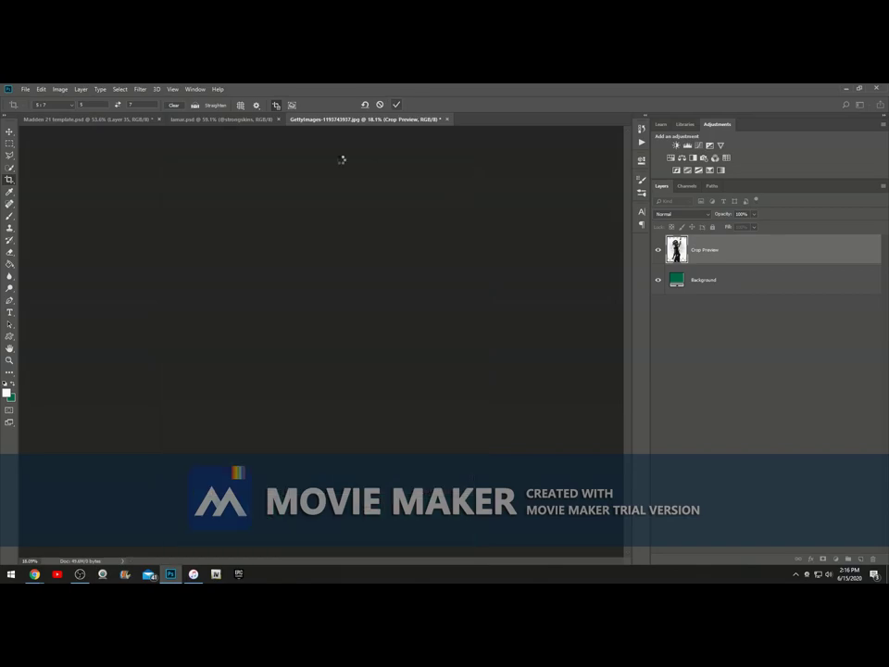
pyautogui.click(9, 133)
pyautogui.hotkey('ctrl', 't')
pyautogui.moveTo(387, 193); pyautogui.dragTo(382, 206)
pyautogui.click(372, 105)
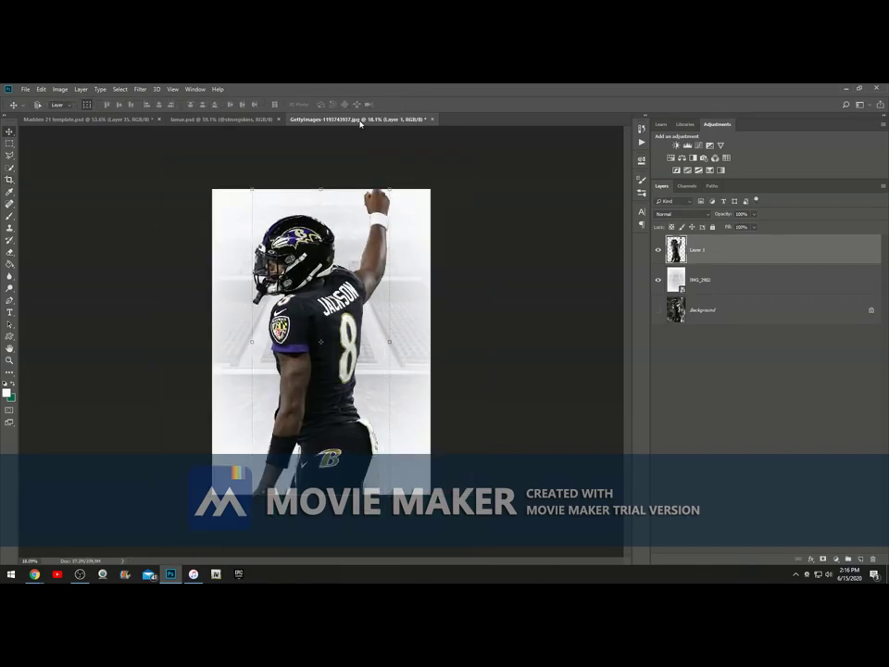
pyautogui.scroll(-2, 217, 331)
pyautogui.scroll(1, 240, 338)
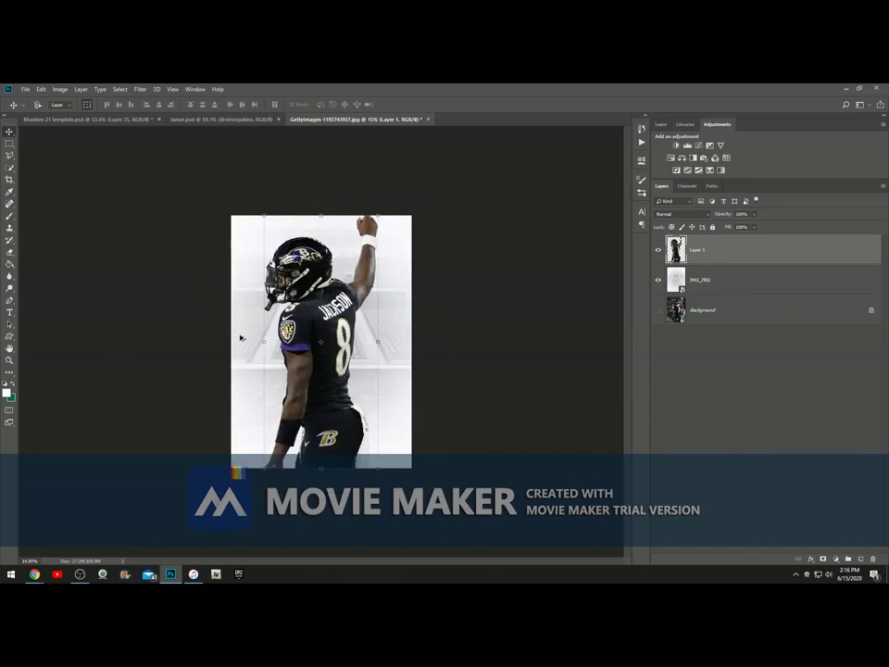
pyautogui.hotkey('ctrl', 'alt', 'z')
pyautogui.hotkey('ctrl', 'alt', 'z')
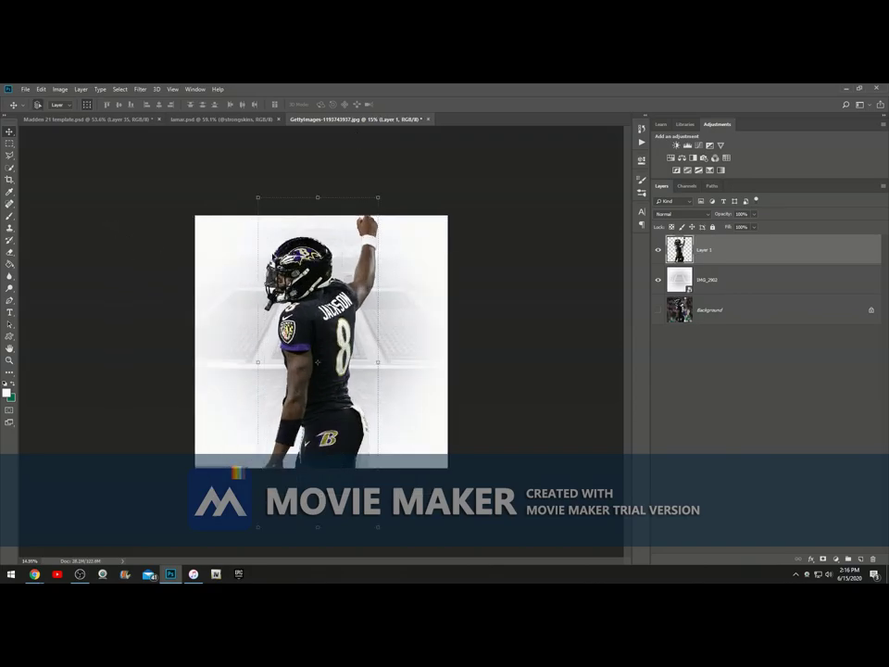
# Scale the player cutout to 72.73% so the whole figure fits the canvas, and crop the canvas to a 5:7 ratio.
pyautogui.moveTo(368, 201); pyautogui.dragTo(339, 246)
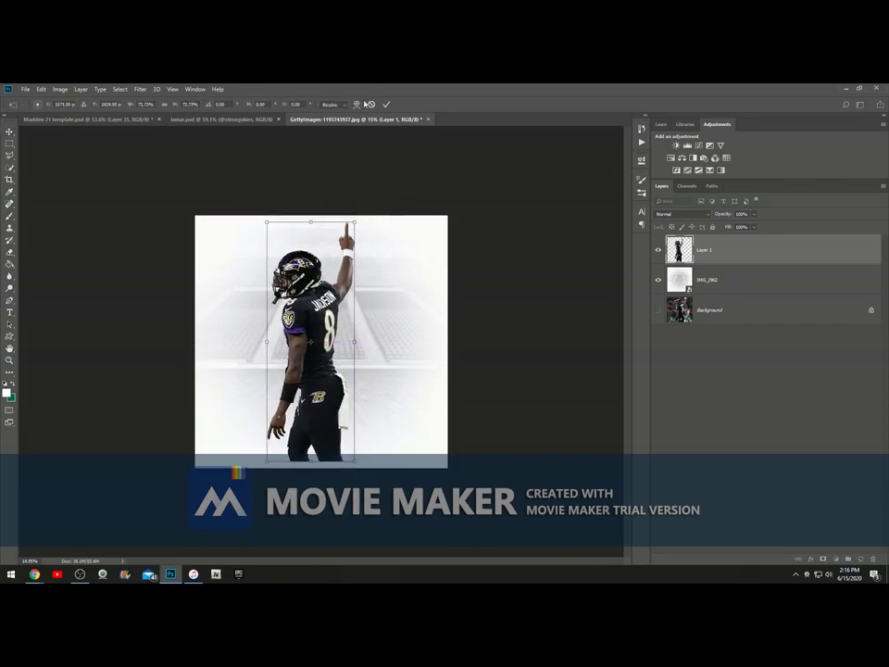
pyautogui.click(385, 104)
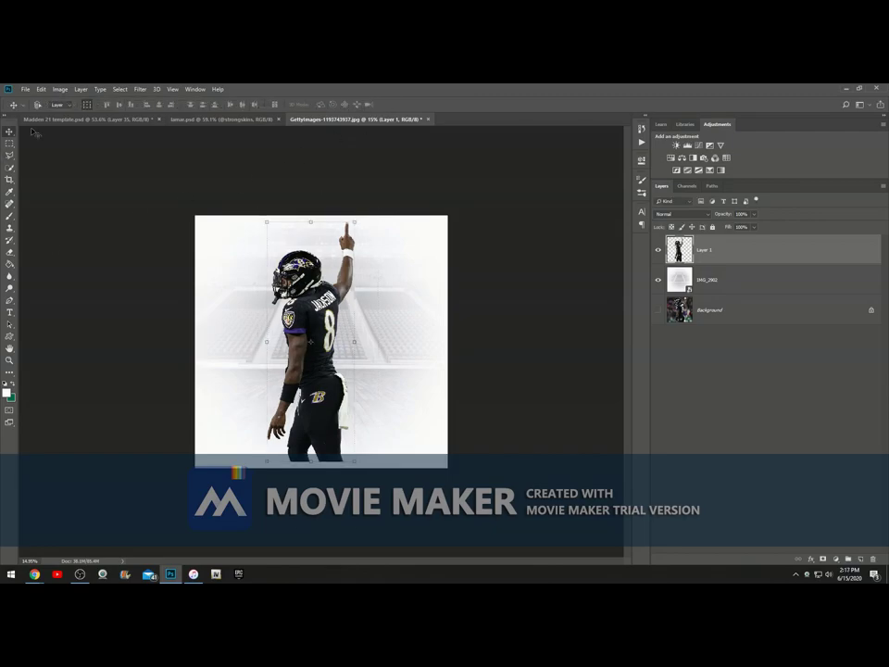
pyautogui.click(9, 179)
pyautogui.click(46, 105)
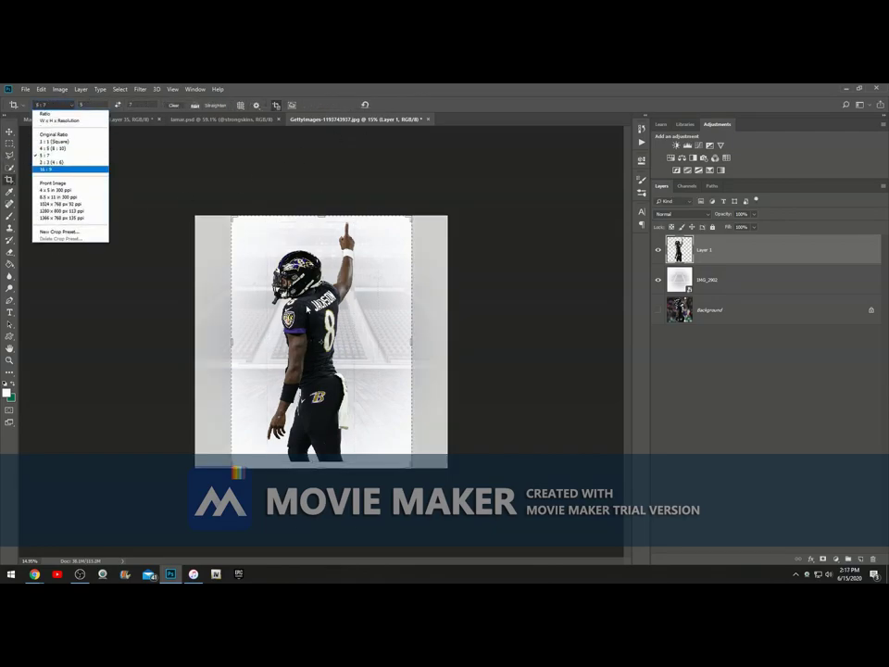
pyautogui.click(42, 152)
pyautogui.click(397, 104)
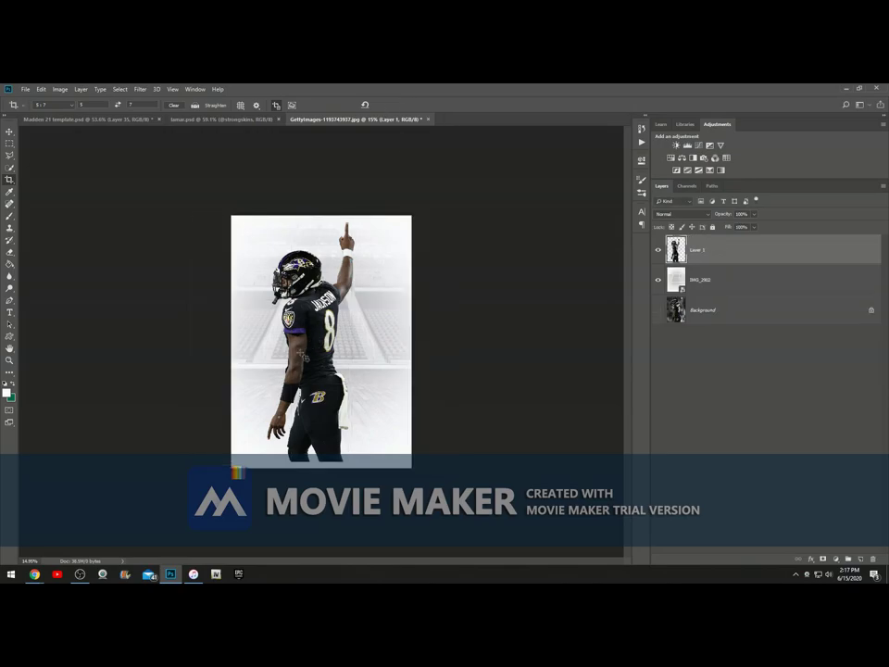
pyautogui.hotkey('ctrl', '0')
pyautogui.scroll(-2, 291, 387)
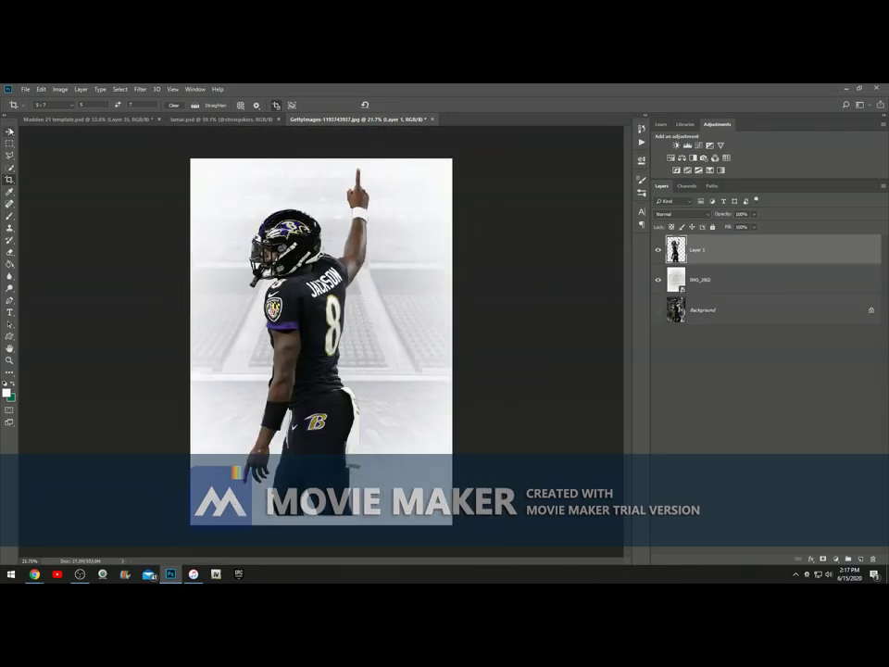
# Enlarge the player cutout on Layer 1 to about 116% and keep it near the middle of the 5:7 canvas.
pyautogui.click(9, 132)
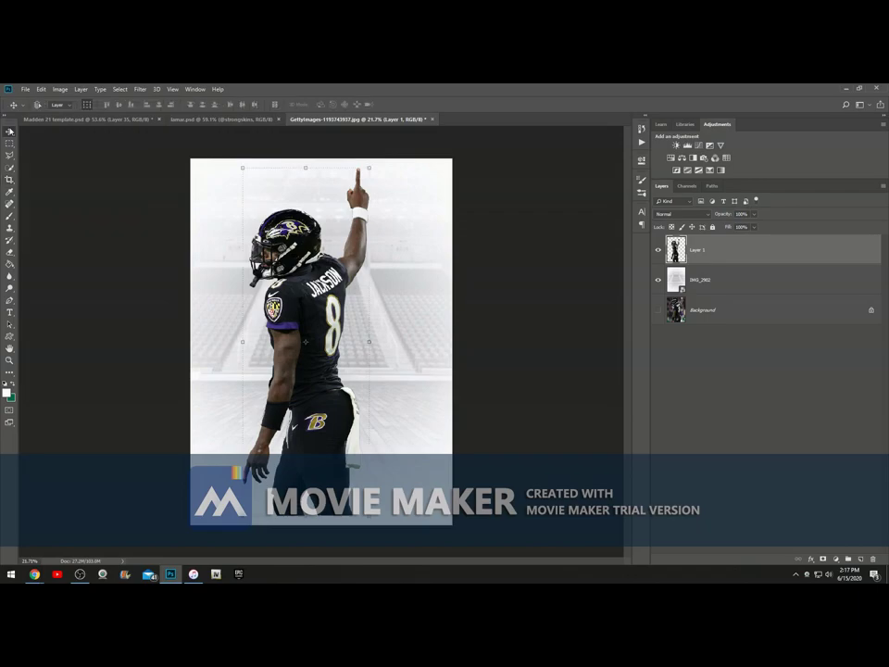
pyautogui.moveTo(368, 167); pyautogui.dragTo(422, 119)
pyautogui.moveTo(332, 212)
pyautogui.mouseDown()
pyautogui.moveTo(317, 257)
pyautogui.moveTo(331, 219)
pyautogui.mouseUp()
pyautogui.moveTo(385, 140); pyautogui.dragTo(386, 140)
pyautogui.moveTo(335, 212); pyautogui.dragTo(338, 212)
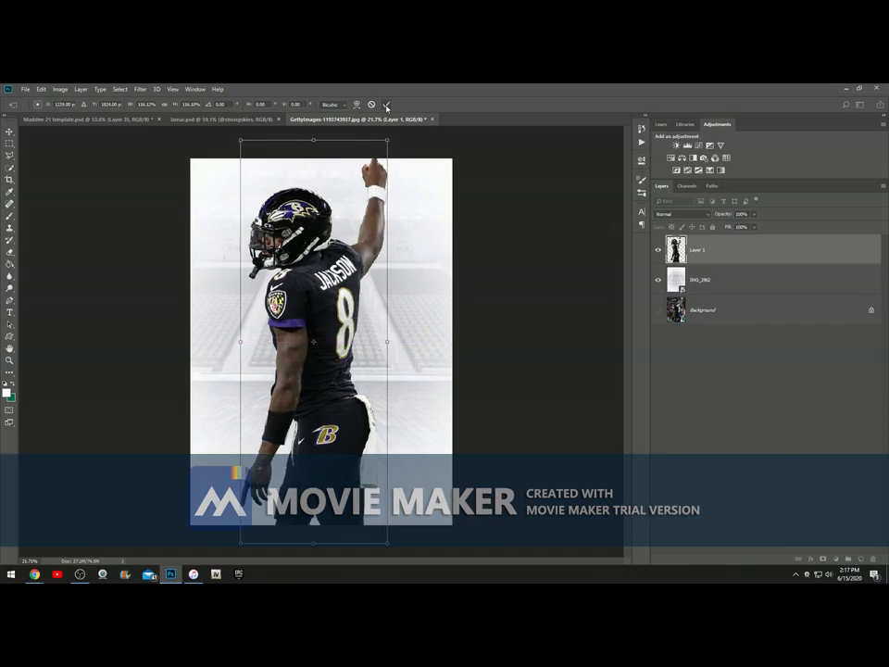
pyautogui.click(384, 104)
# Duplicate Layer 1, place the copy between IMG_2902 and the Background, and make the original Layer 1 active again.
pyautogui.click(8, 156)
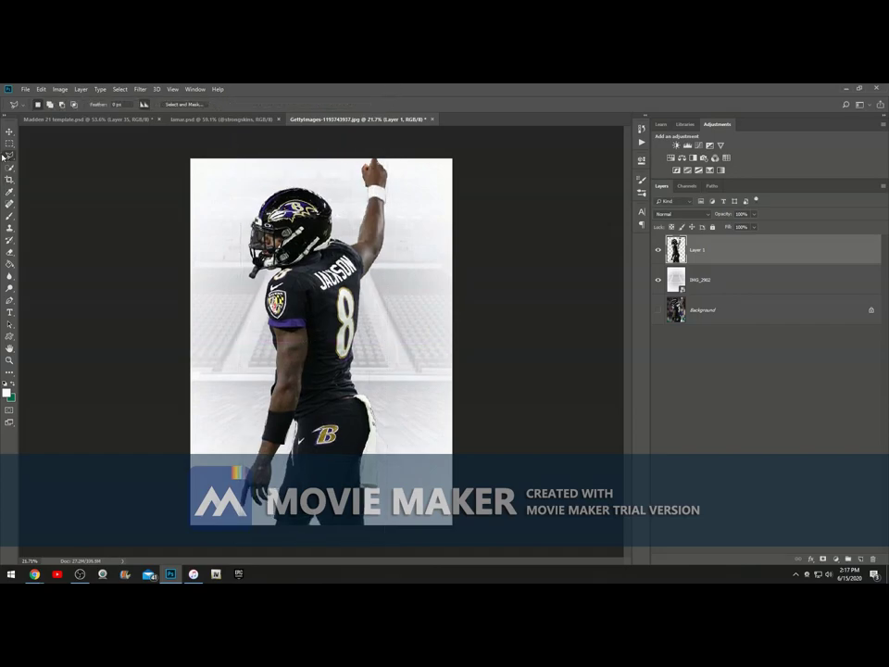
pyautogui.moveTo(696, 251); pyautogui.dragTo(716, 325)
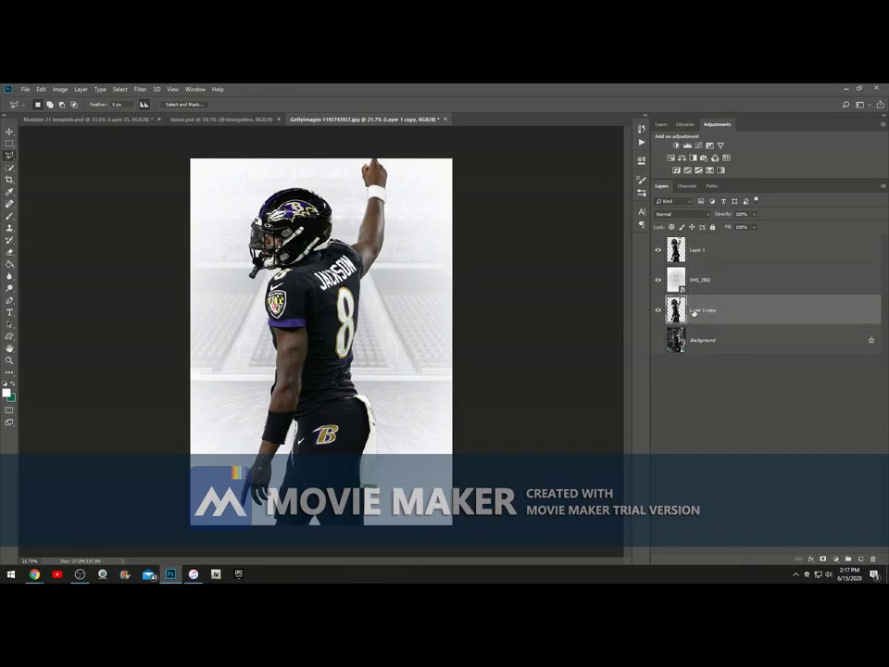
pyautogui.click(692, 258)
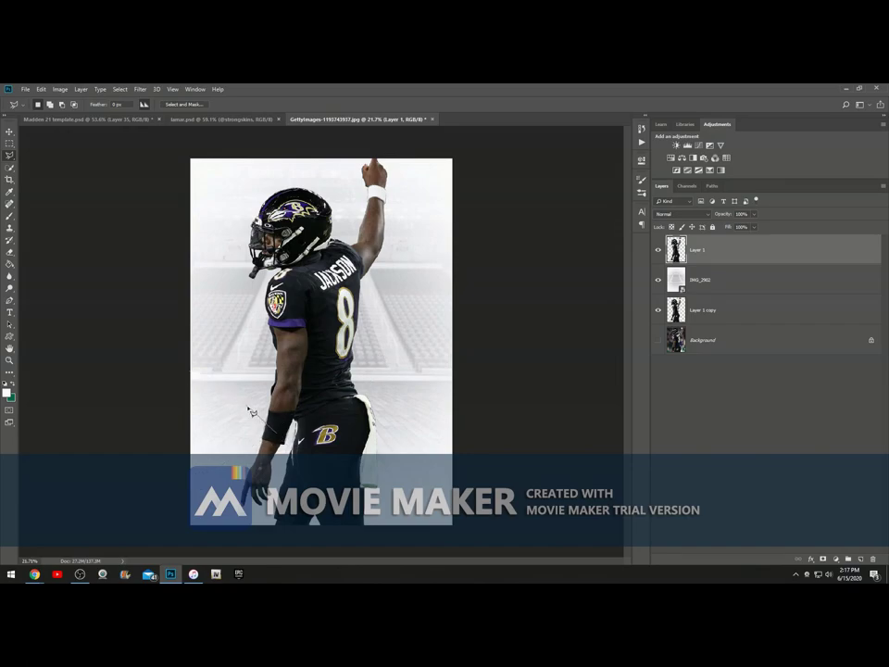
# Select the player's lower body with the Polygonal Lasso along a diagonal from the wristband up to the jersey's back and delete it from Layer 1.
pyautogui.click(373, 344)
pyautogui.click(378, 548)
pyautogui.doubleClick(374, 347)
pyautogui.press('Delete')
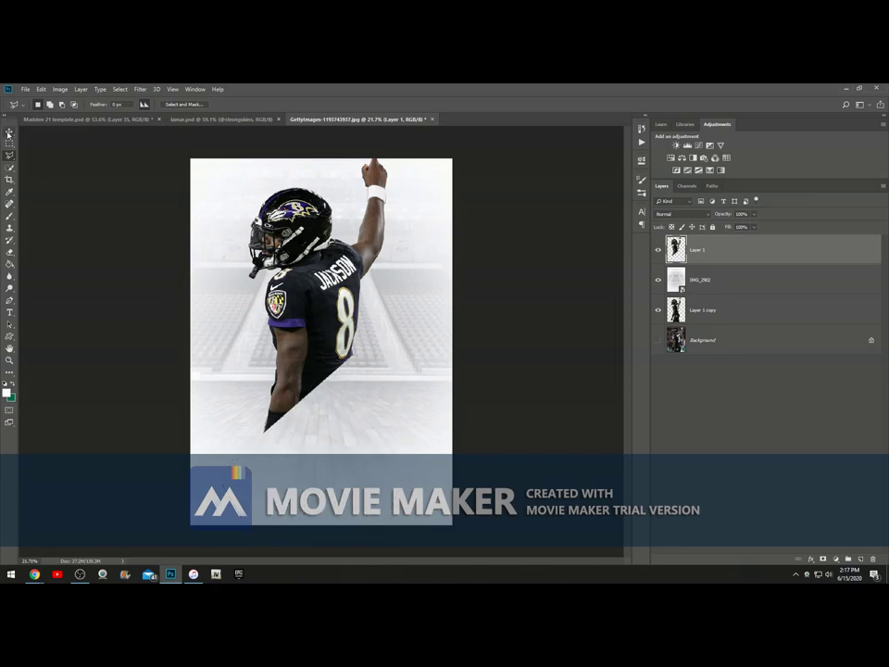
# Move the trimmed player on Layer 1 down until the raised finger lies fully inside the canvas.
pyautogui.click(8, 132)
pyautogui.click(317, 139)
pyautogui.moveTo(327, 212); pyautogui.dragTo(337, 238)
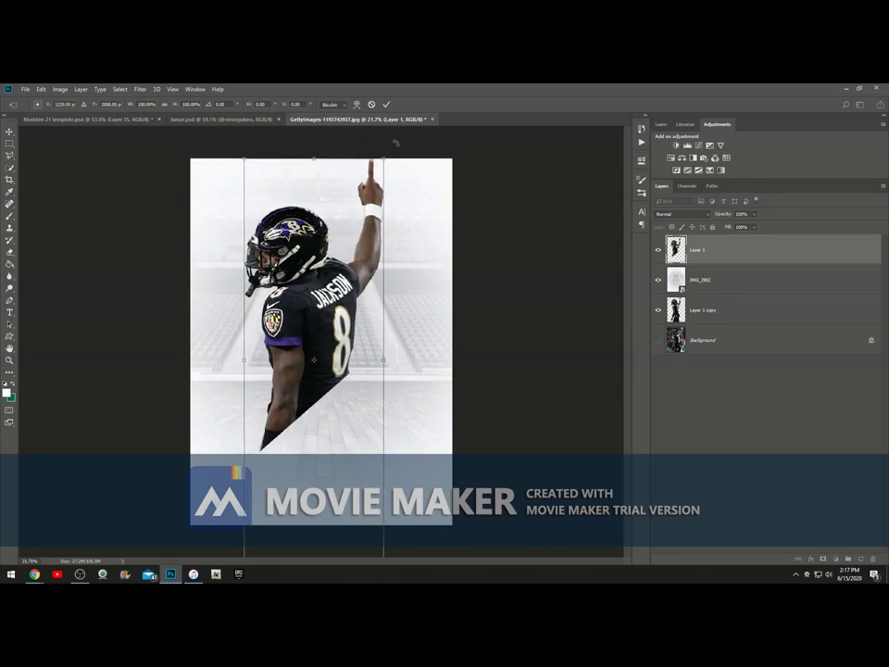
pyautogui.click(387, 103)
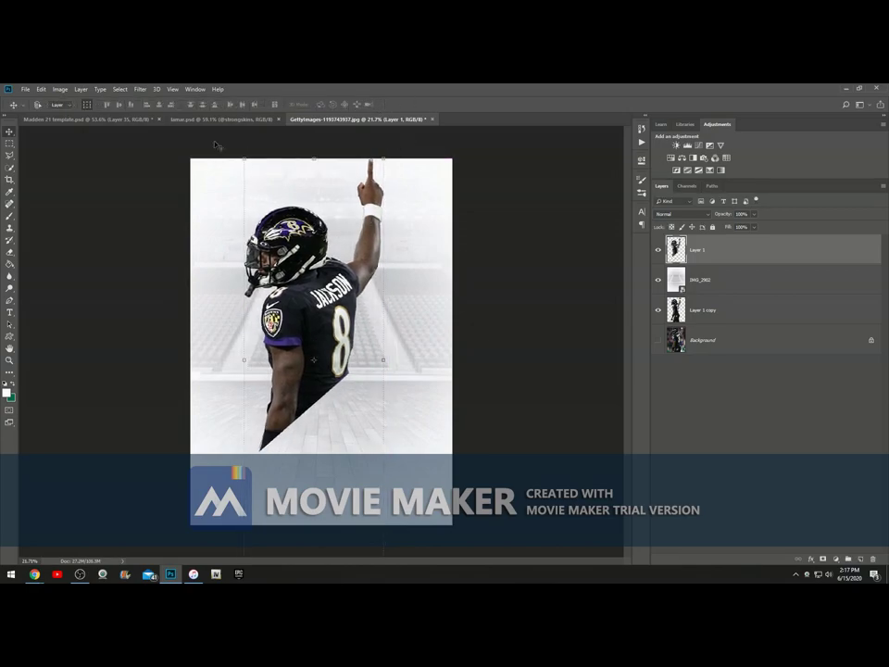
# Compare Topaz Adjust 5 presets such as Crisp from the Vibrant Collection, and apply the HDR Collection's Dynamic Pop preset to Layer 1.
pyautogui.click(140, 89)
pyautogui.click(277, 287)
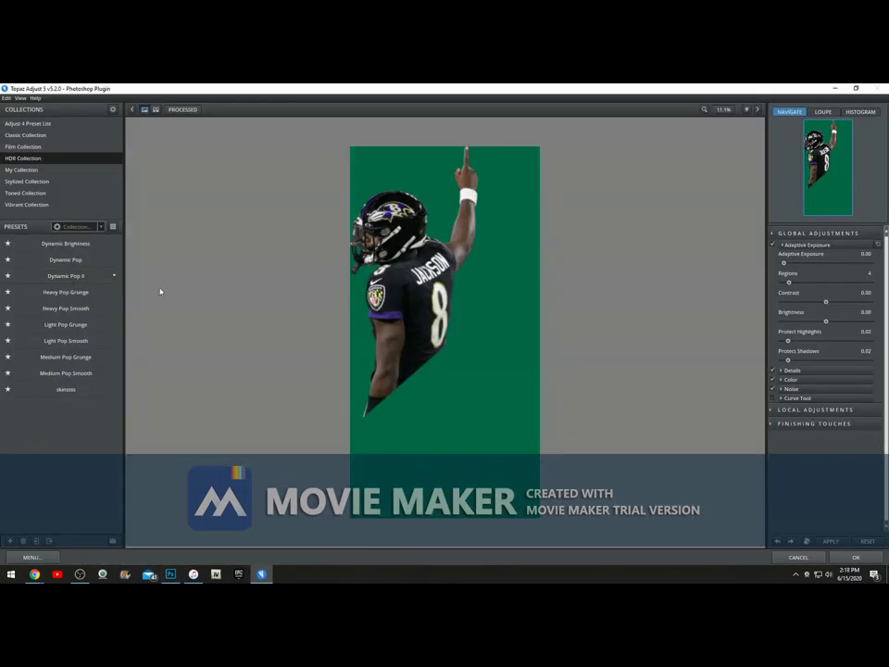
pyautogui.moveTo(45, 269)
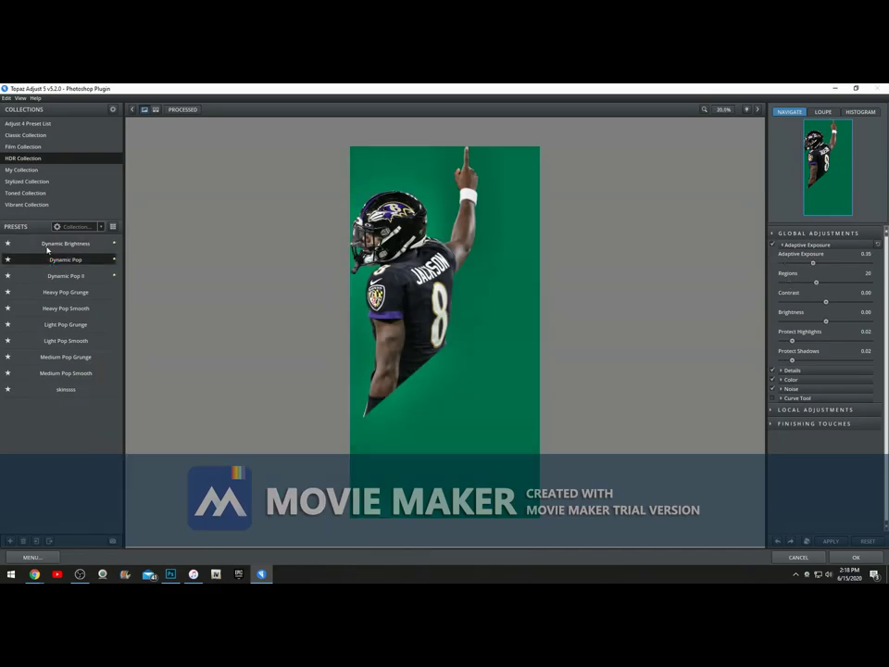
pyautogui.click(19, 182)
pyautogui.click(18, 204)
pyautogui.click(63, 292)
pyautogui.click(65, 357)
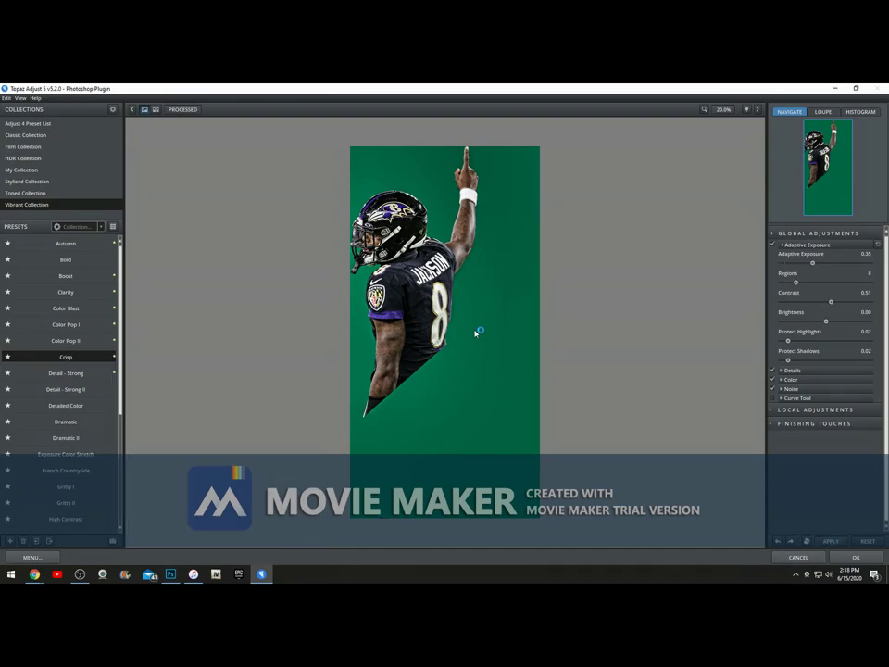
pyautogui.click(23, 159)
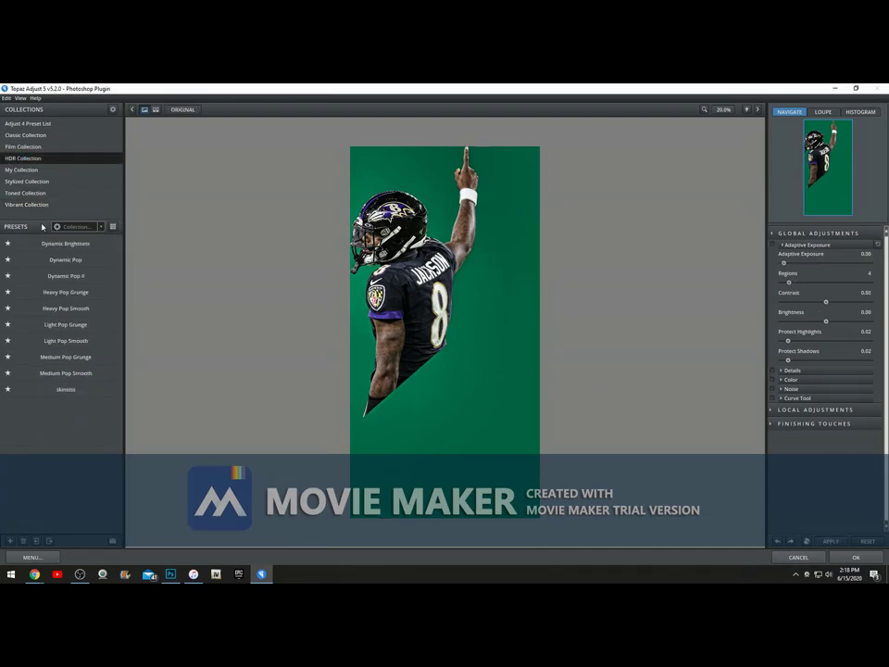
pyautogui.click(69, 261)
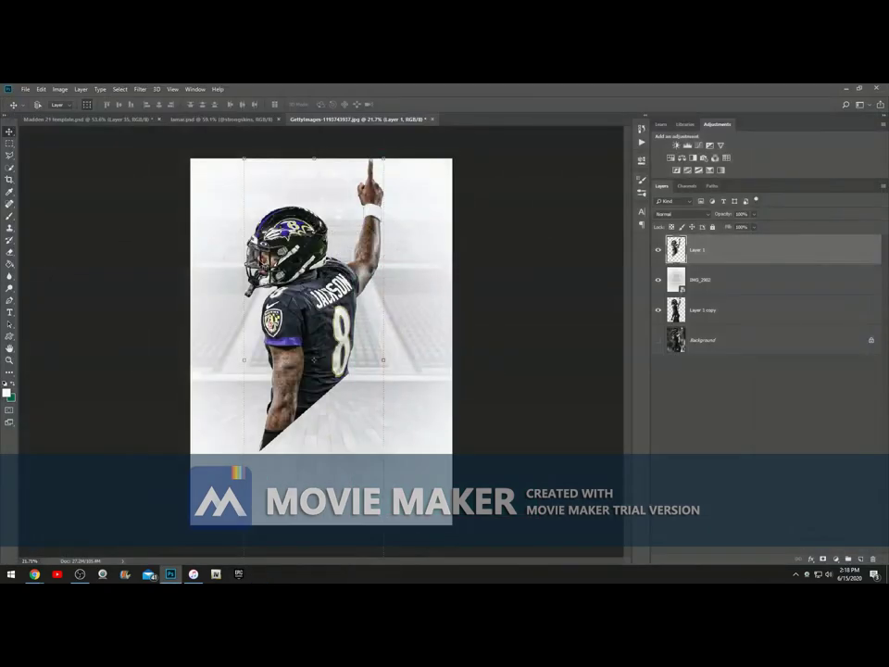
# Apply the Crisp preset from the Vibrant Collection in Topaz Adjust 5 to the trimmed player on Layer 1.
pyautogui.click(140, 89)
pyautogui.moveTo(162, 290)
pyautogui.click(276, 287)
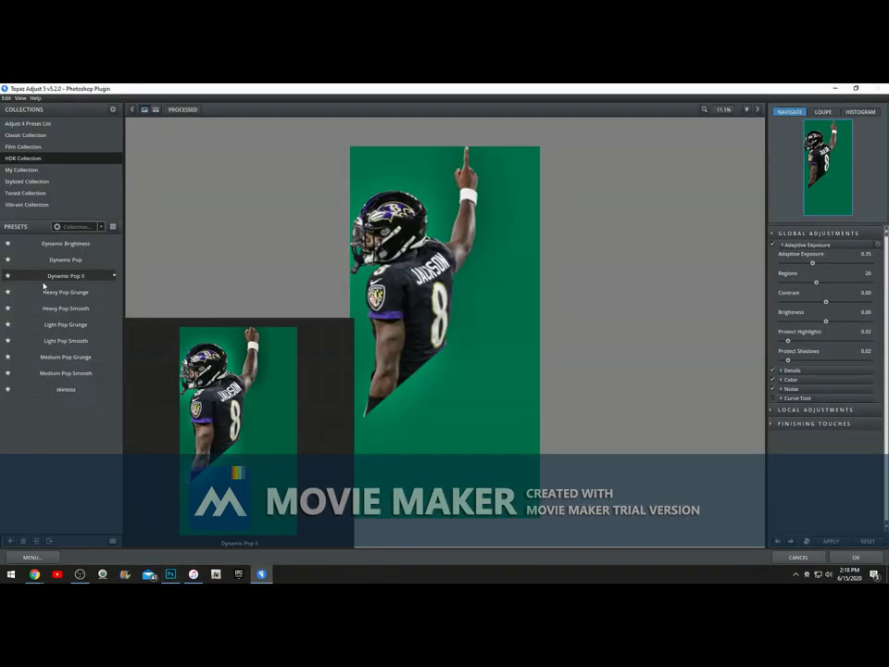
pyautogui.click(29, 193)
pyautogui.click(30, 204)
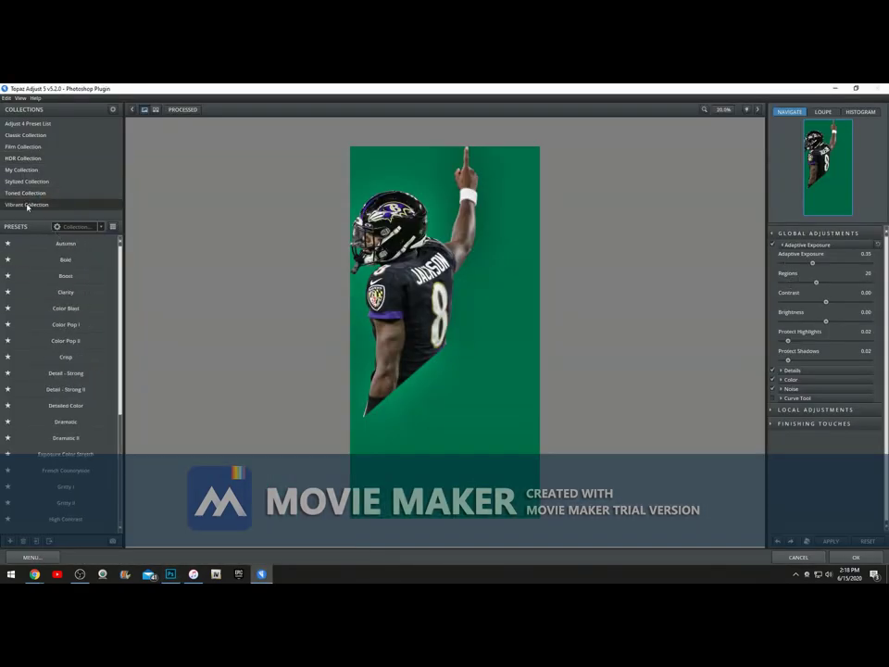
pyautogui.click(57, 356)
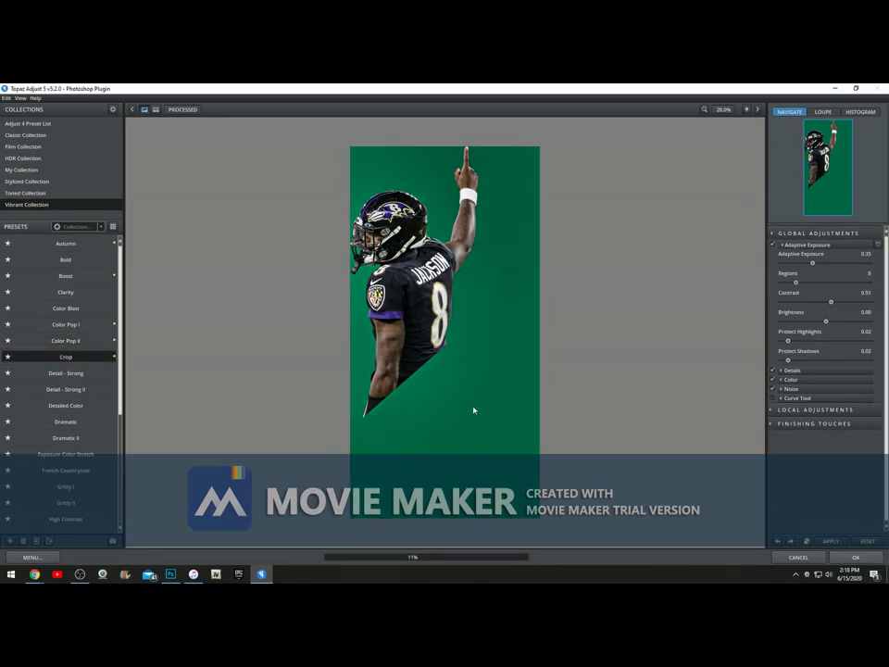
pyautogui.scroll(3, 291, 258)
pyautogui.scroll(3, 291, 262)
pyautogui.scroll(-6, 290, 264)
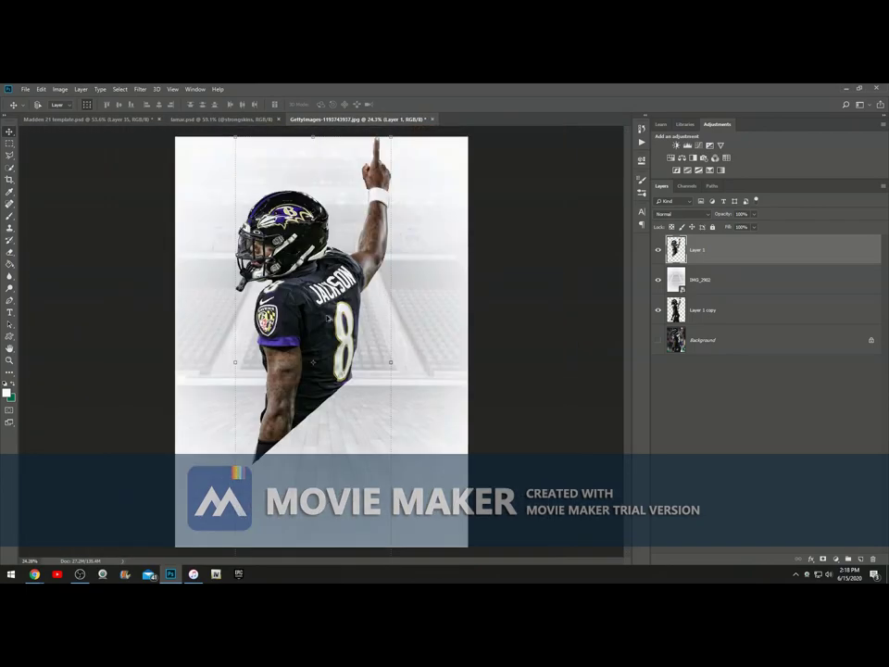
# Scale the IMG_2902 stadium image down to about 62% so it spans the canvas width, centred behind the player.
pyautogui.scroll(-2, 327, 317)
pyautogui.scroll(1, 328, 310)
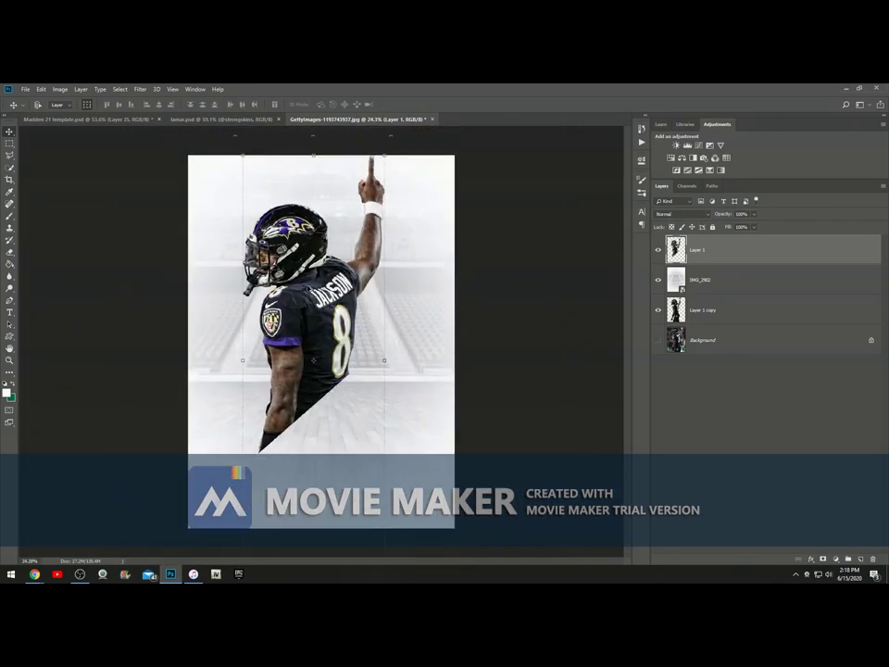
pyautogui.scroll(1, 476, 311)
pyautogui.click(701, 288)
pyautogui.hotkey('ctrl', '-')
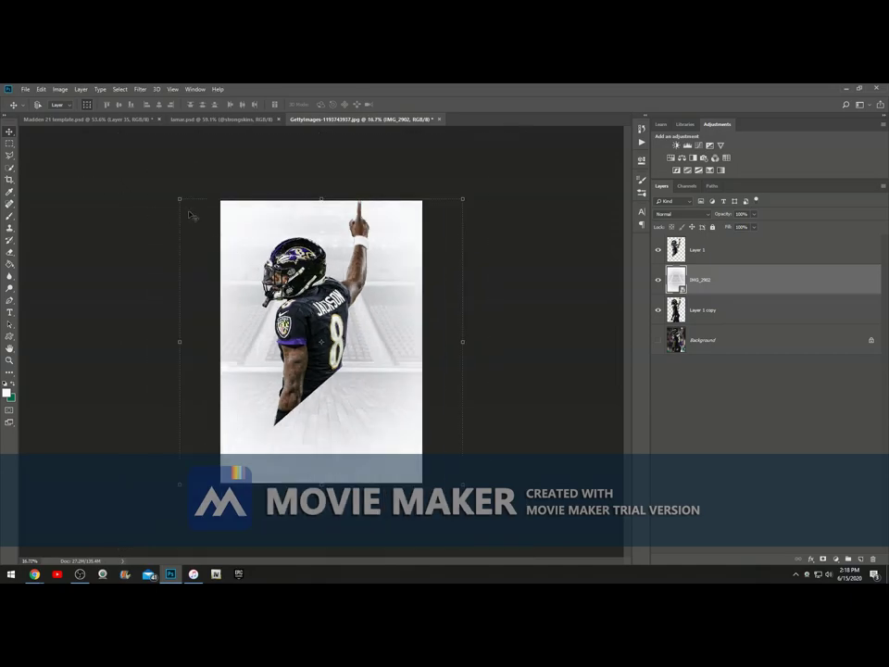
pyautogui.hotkey('ctrl', 't')
pyautogui.moveTo(199, 216); pyautogui.dragTo(261, 277)
pyautogui.moveTo(426, 354); pyautogui.dragTo(390, 316)
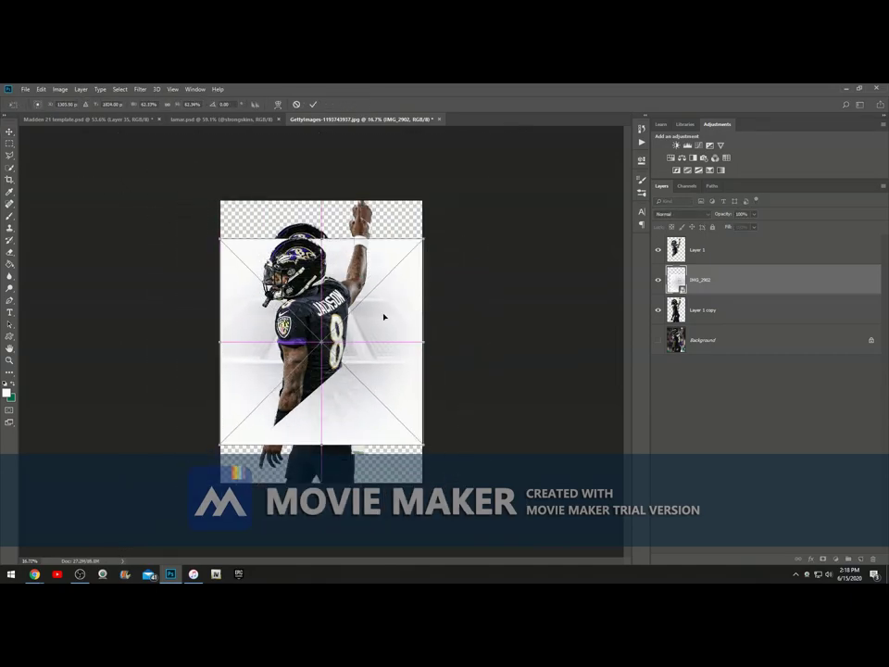
pyautogui.click(313, 104)
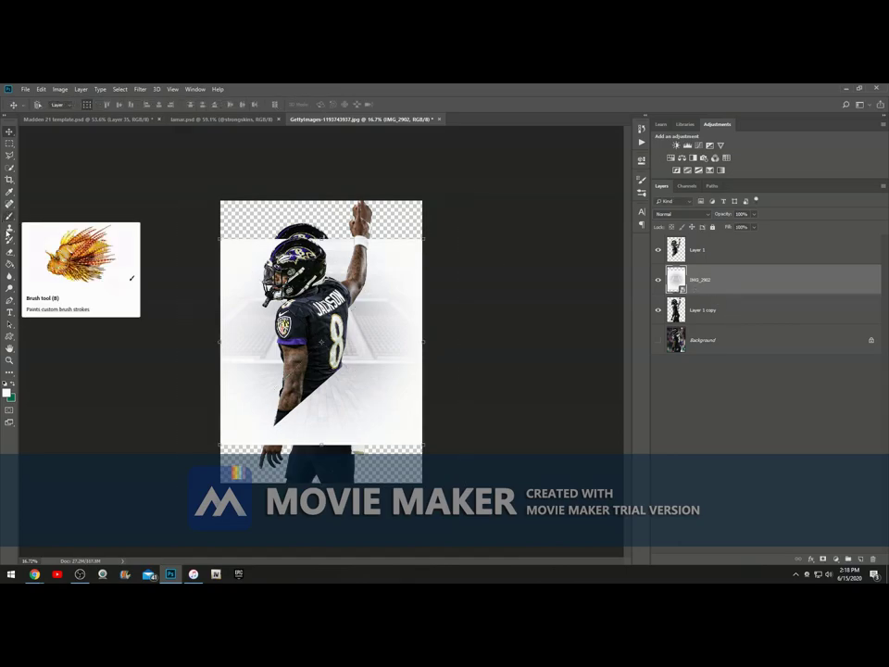
# Add a new layer directly below IMG_2902 and fill it with white using the Paint Bucket.
pyautogui.click(10, 179)
pyautogui.click(10, 191)
pyautogui.click(9, 264)
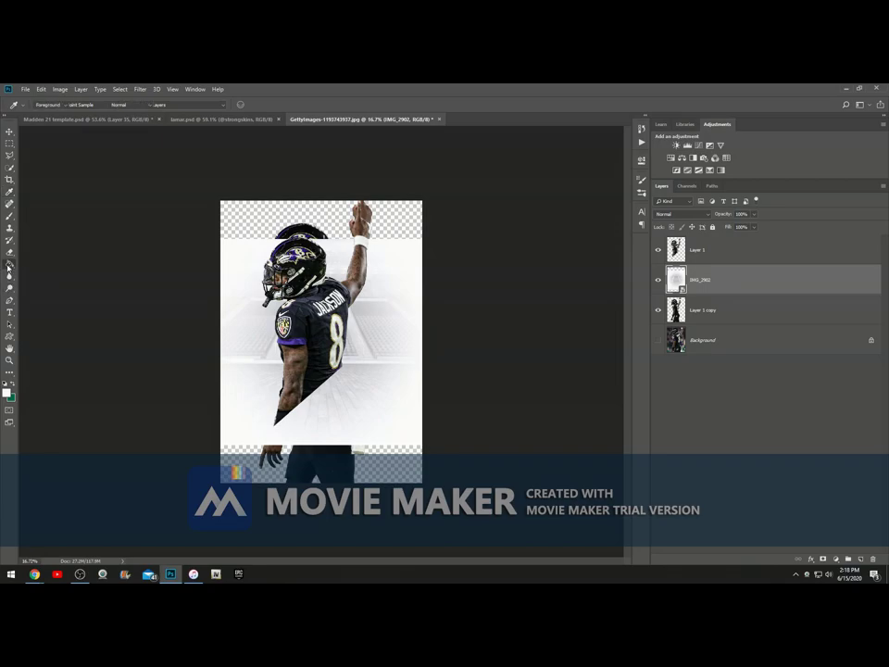
pyautogui.click(238, 208)
pyautogui.click(473, 272)
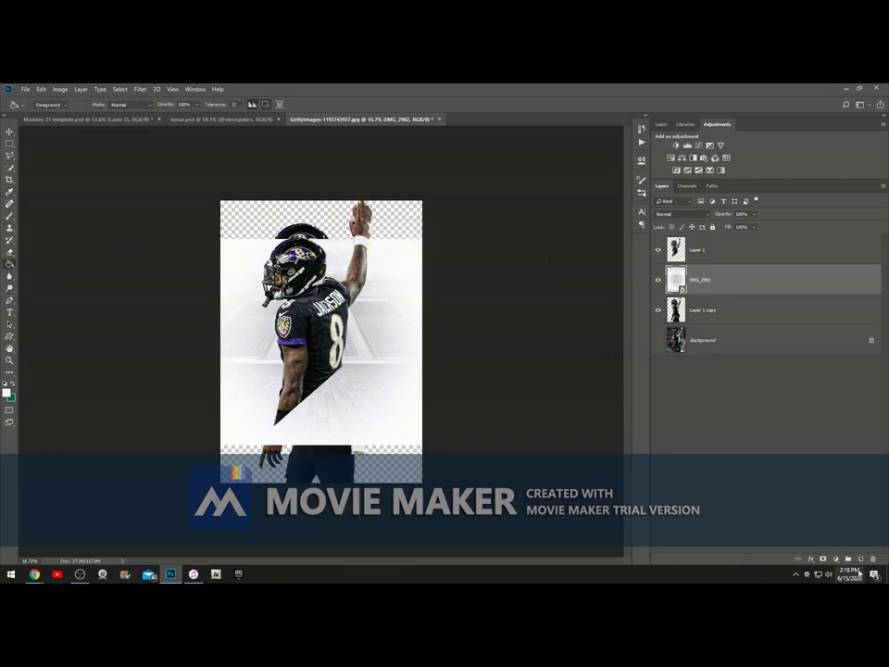
pyautogui.hotkey('ctrl', 'shift', 'alt', 'n')
pyautogui.moveTo(692, 287); pyautogui.dragTo(681, 317)
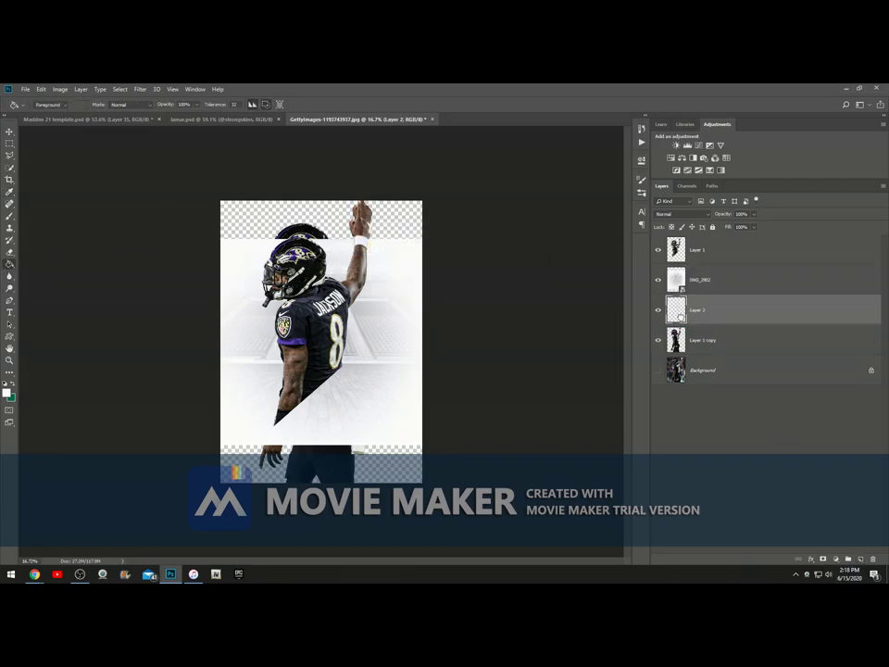
pyautogui.click(257, 219)
# Move the player on Layer 1 slightly down and left so the raised finger clears the canvas's upper edge.
pyautogui.scroll(2, 292, 331)
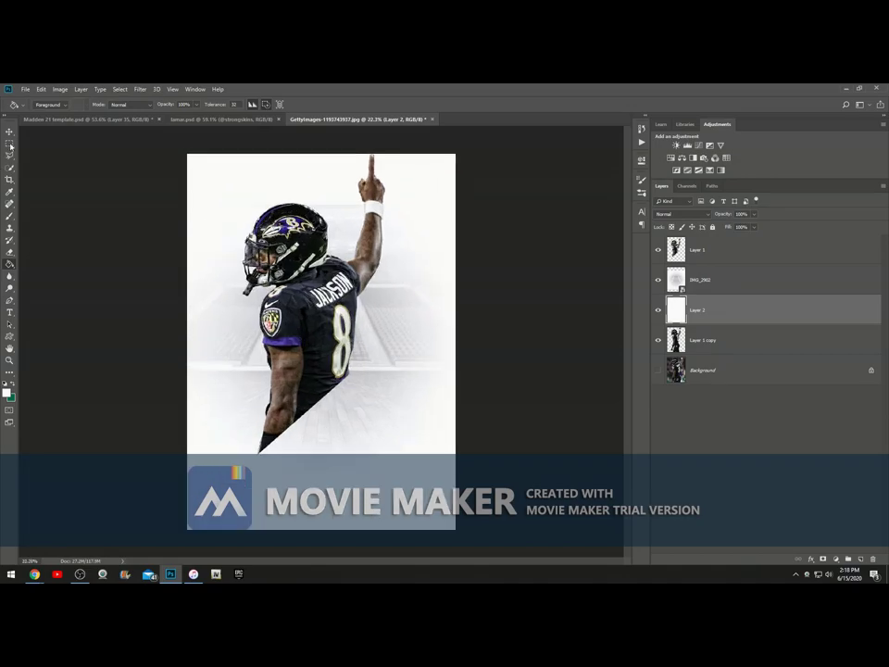
pyautogui.click(9, 131)
pyautogui.click(684, 247)
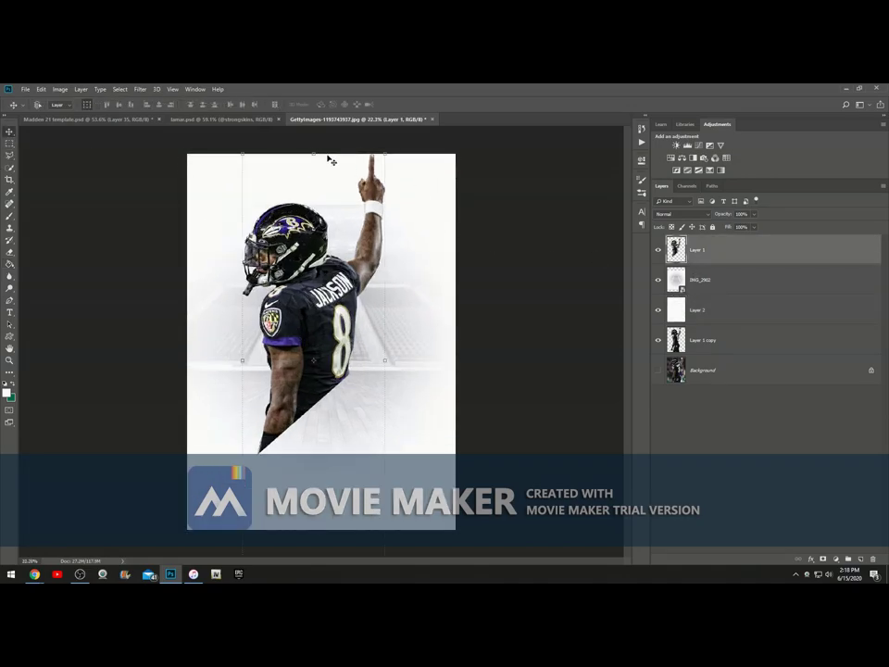
pyautogui.hotkey('ctrl', 't')
pyautogui.moveTo(326, 185); pyautogui.dragTo(321, 191)
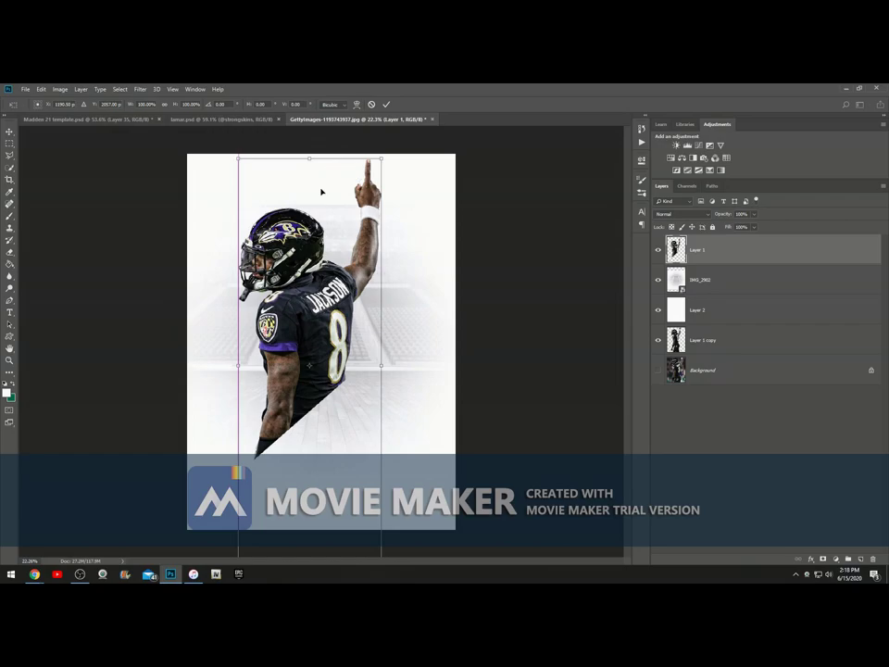
pyautogui.press('Return')
# Rescale the IMG_2902 stadium image to about 69% and reposition it slightly higher behind the player.
pyautogui.click(779, 287)
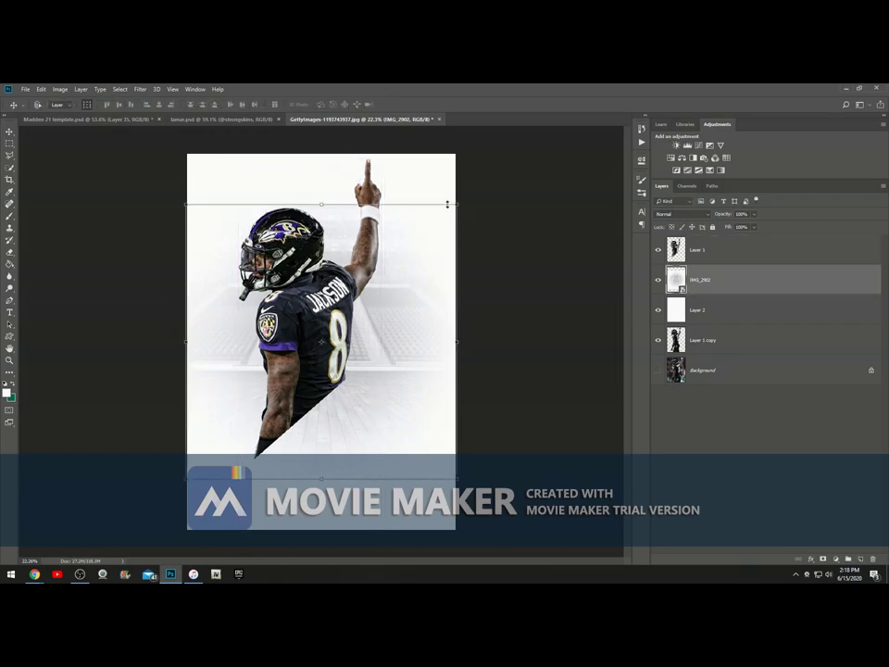
pyautogui.hotkey('ctrl', 't')
pyautogui.moveTo(454, 204); pyautogui.dragTo(433, 228)
pyautogui.moveTo(356, 344); pyautogui.dragTo(360, 309)
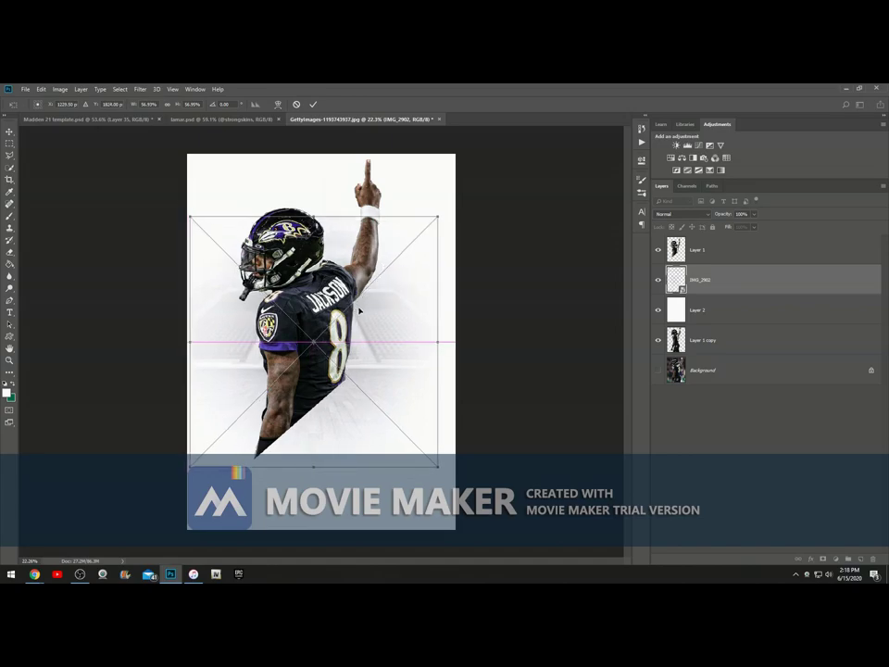
pyautogui.moveTo(438, 467); pyautogui.dragTo(459, 487)
pyautogui.moveTo(368, 396); pyautogui.dragTo(357, 389)
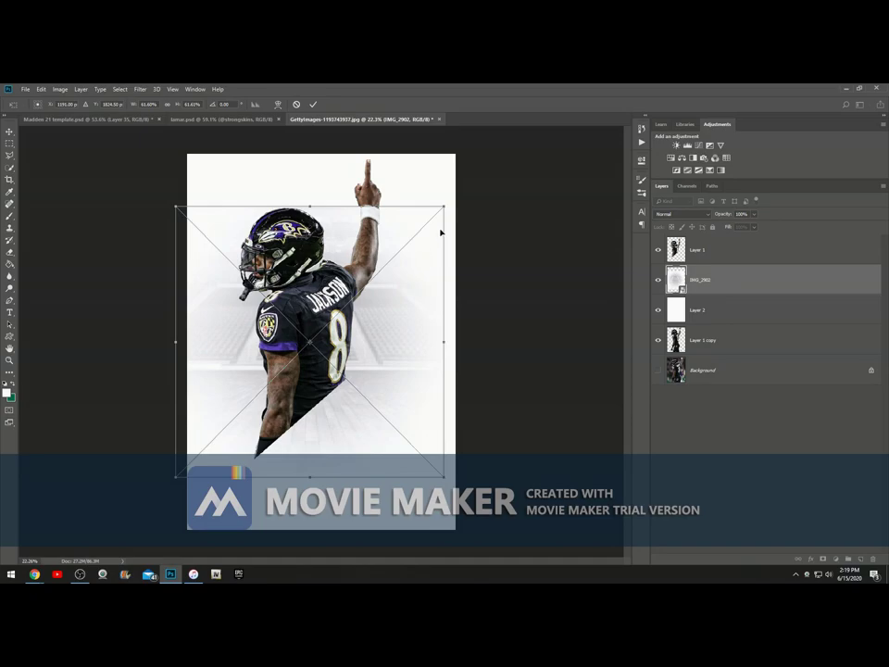
pyautogui.moveTo(444, 207); pyautogui.dragTo(481, 177)
pyautogui.moveTo(399, 251); pyautogui.dragTo(386, 261)
pyautogui.click(313, 104)
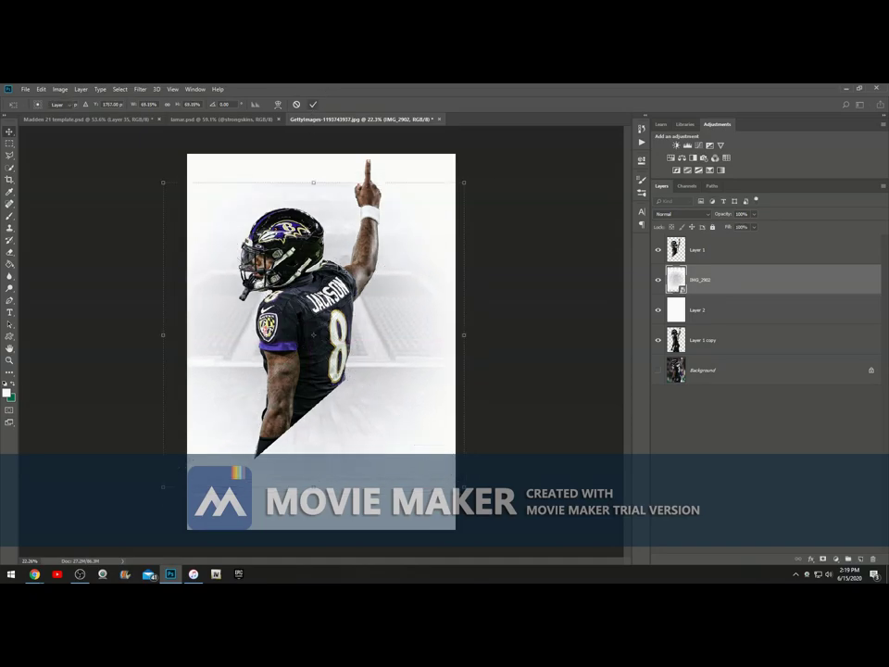
# Examine how the IMG_2902 background contributes to the finished lamar.psd artwork by toggling its visibility, and return to the GettyImages document.
pyautogui.click(221, 119)
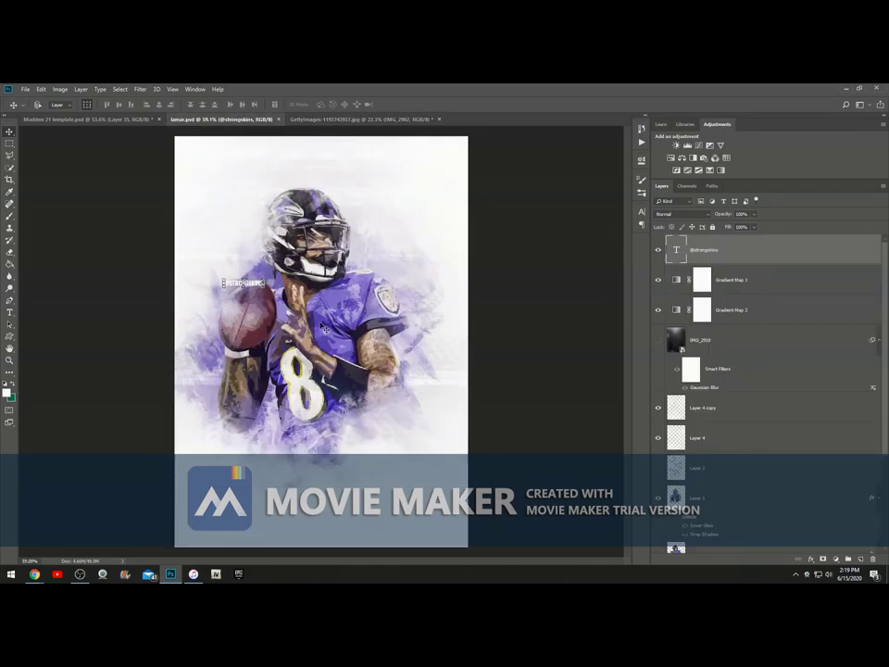
pyautogui.scroll(-3, 663, 465)
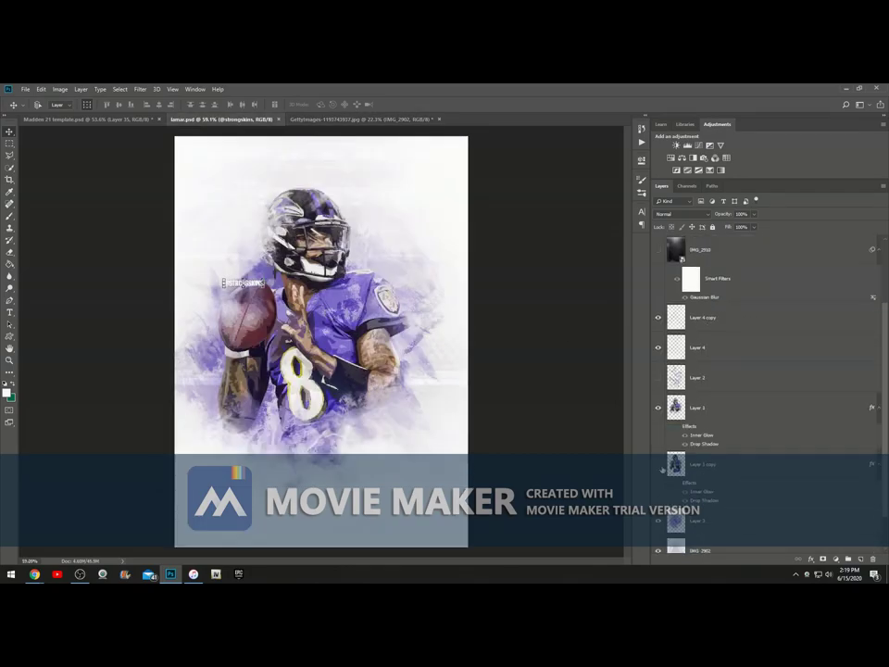
pyautogui.click(657, 550)
pyautogui.click(657, 550)
pyautogui.click(658, 550)
pyautogui.click(657, 550)
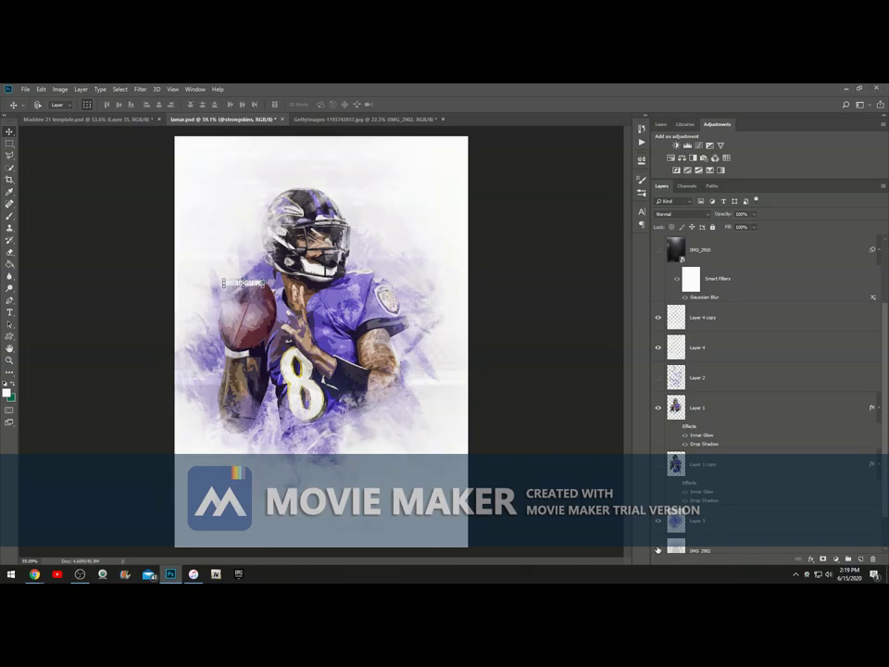
pyautogui.click(339, 120)
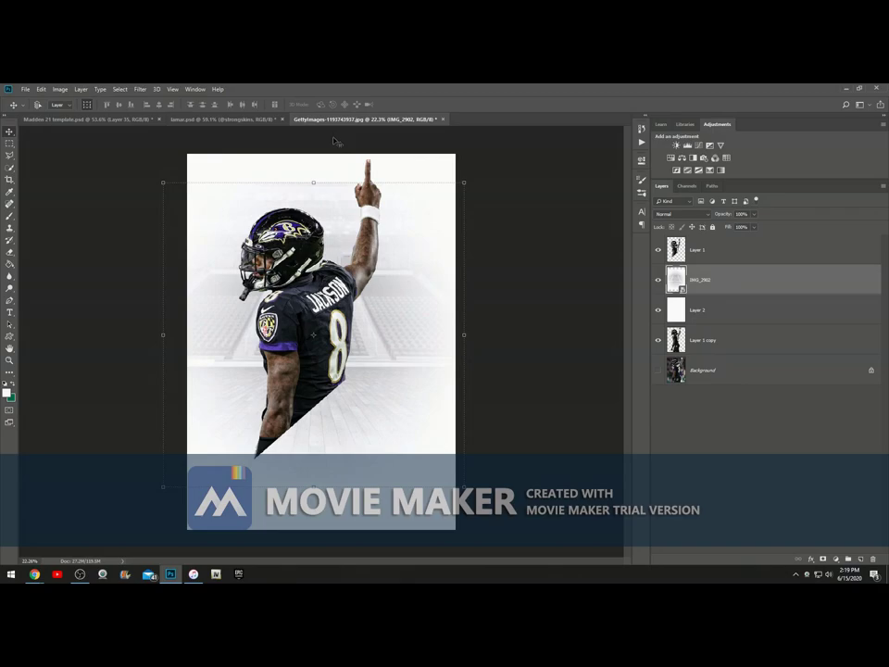
# Create a new empty layer above Layer 1 at the top of the layer stack.
pyautogui.click(713, 321)
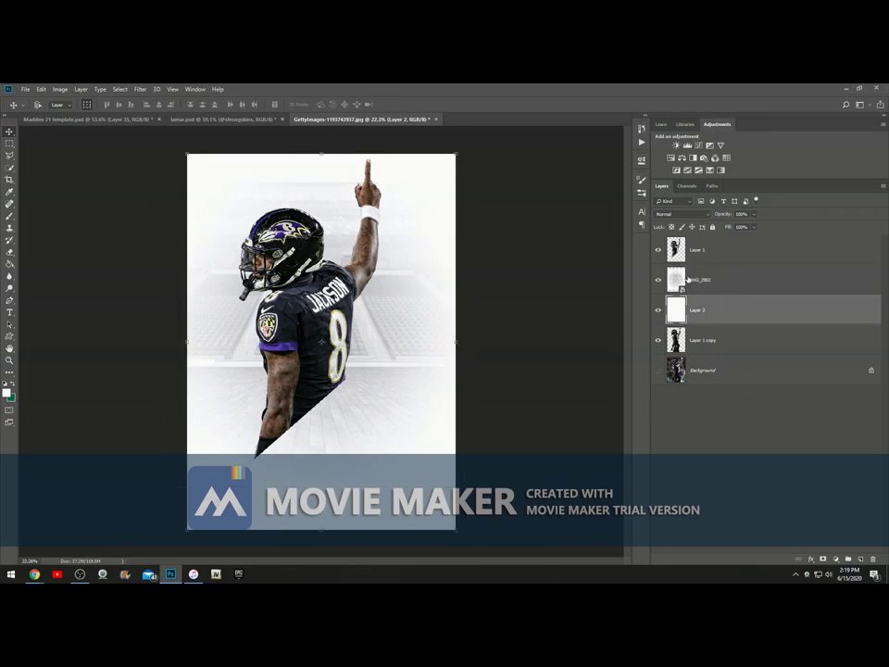
pyautogui.click(682, 251)
pyautogui.hotkey('ctrl', 'shift', 'alt', 'n')
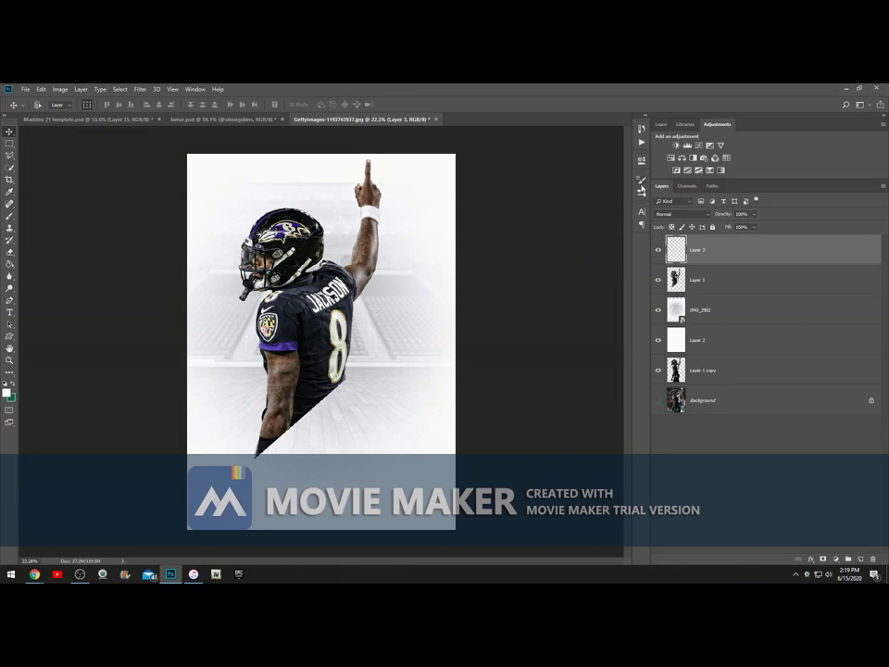
# Browse the installed brush sets, including beyondthebuzzerbrushpack_4 and Radiant_Brush_Set_by_ShiftyJ, for a suitable splatter brush.
pyautogui.click(641, 193)
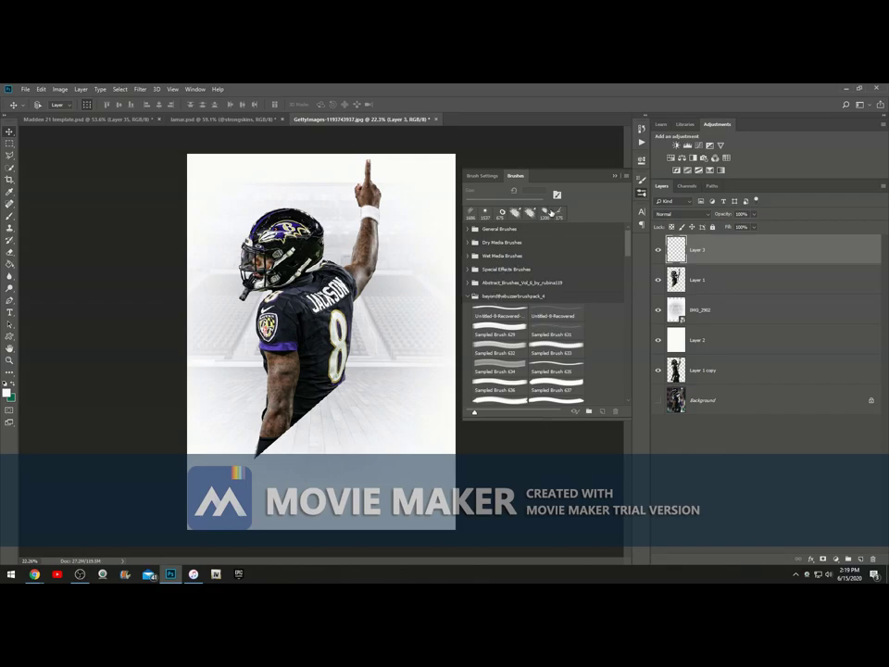
pyautogui.scroll(-1, 525, 310)
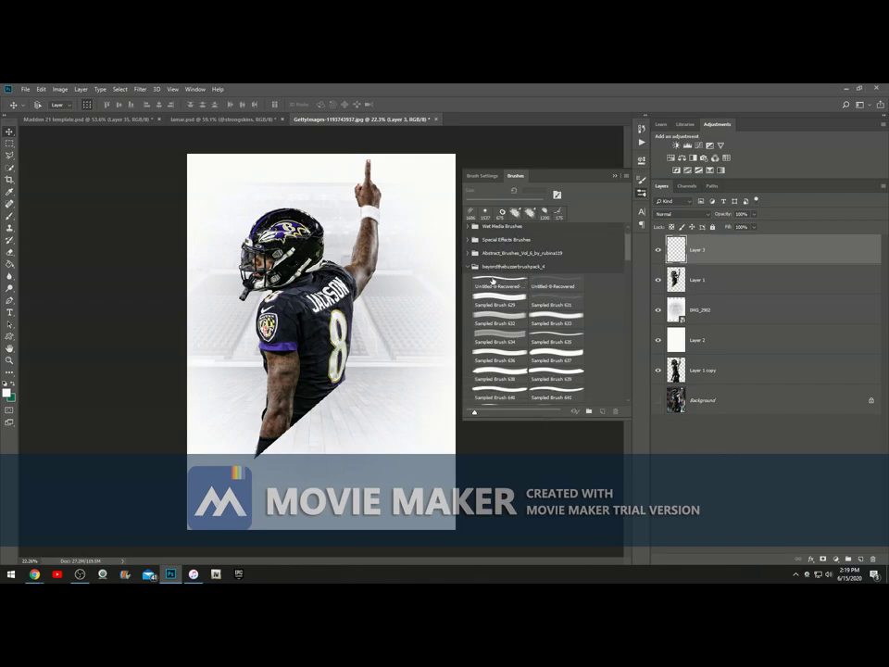
pyautogui.click(494, 281)
pyautogui.scroll(-1, 493, 410)
pyautogui.scroll(-5, 524, 364)
pyautogui.scroll(5, 524, 364)
pyautogui.scroll(5, 505, 315)
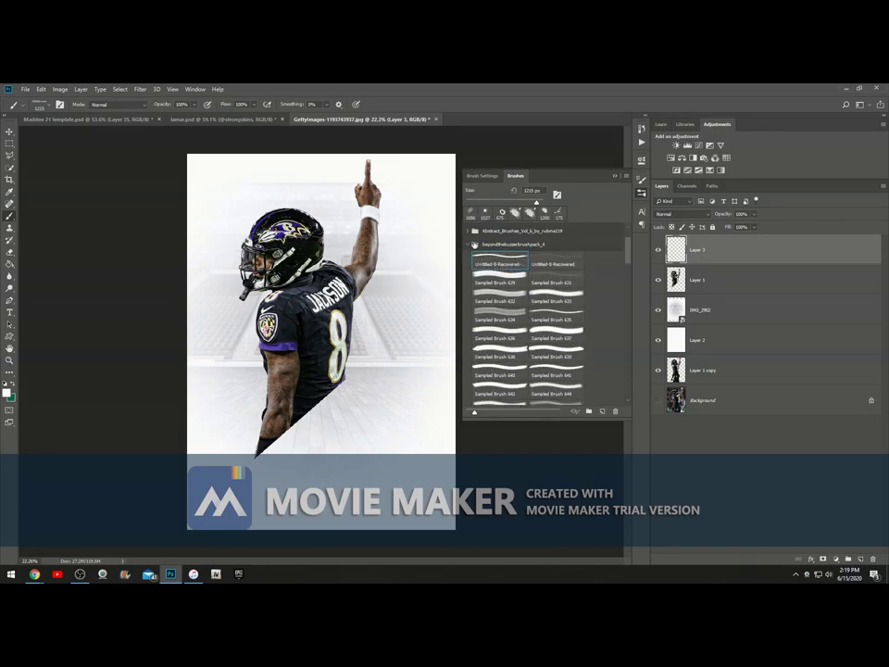
pyautogui.click(468, 244)
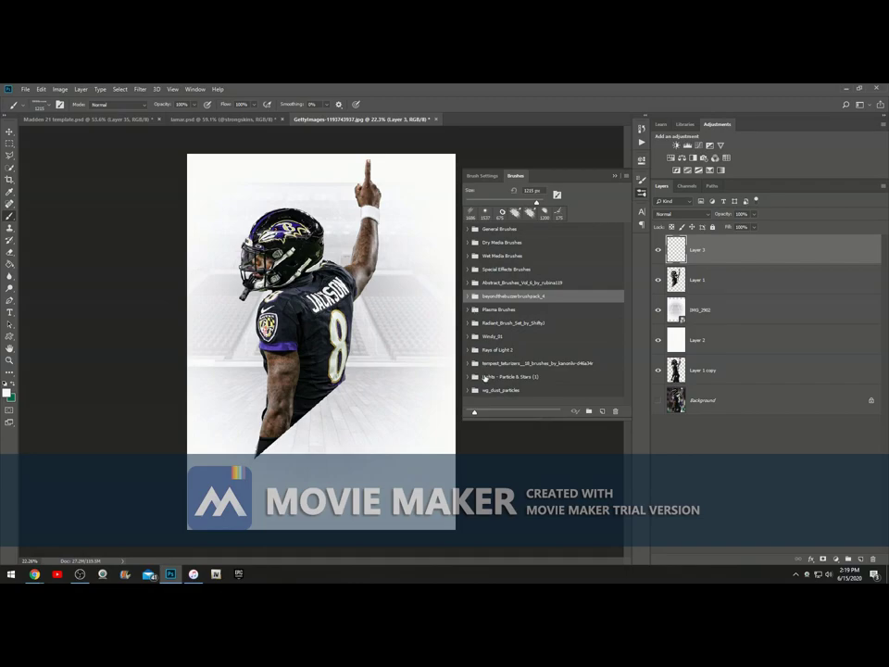
pyautogui.click(468, 323)
pyautogui.click(468, 322)
pyautogui.rightClick(558, 321)
pyautogui.click(593, 221)
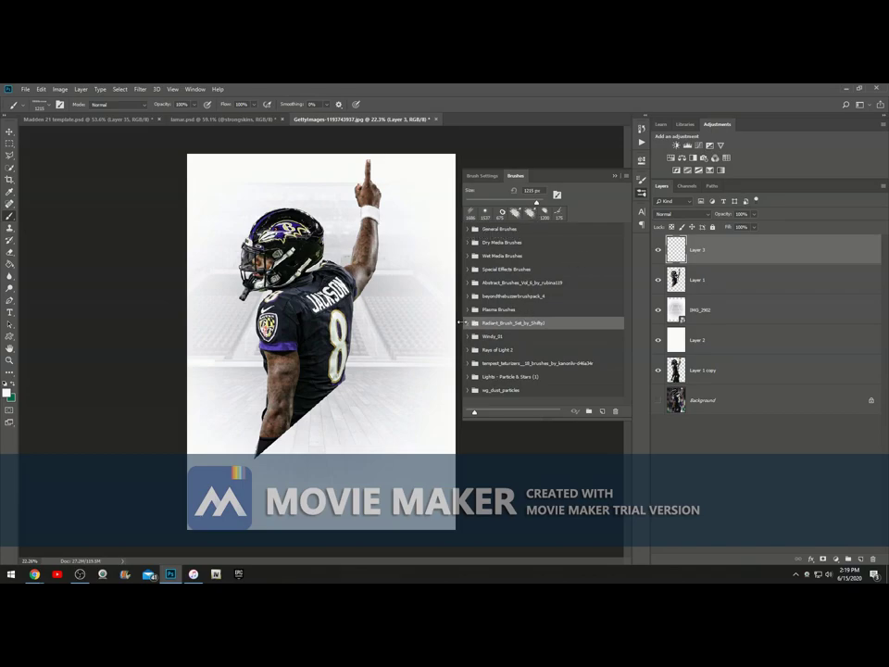
pyautogui.click(469, 324)
pyautogui.rightClick(537, 337)
pyautogui.click(601, 337)
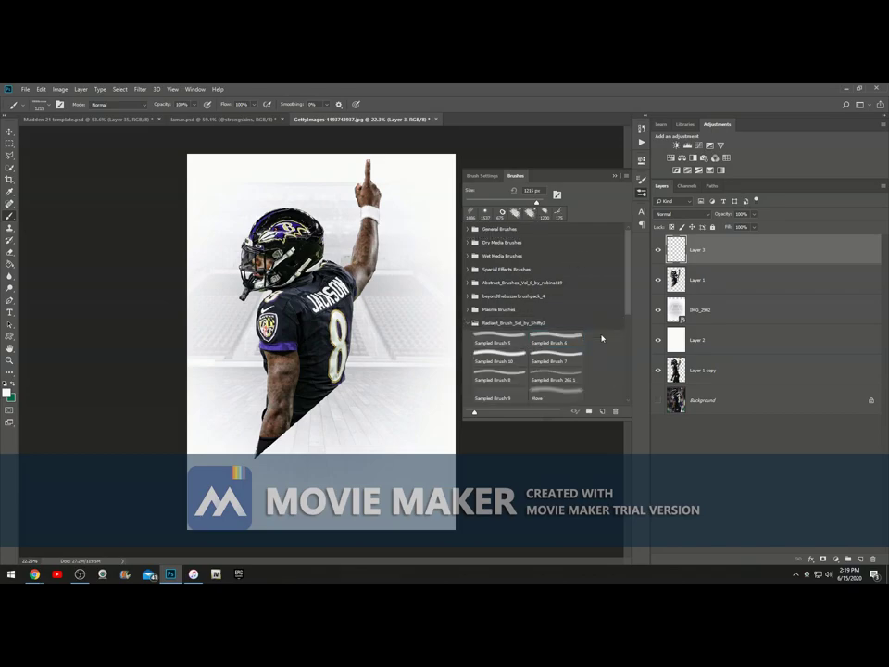
# Choose the recently used 175 px splatter brush and enlarge it to 1300 px for painting on Layer 3.
pyautogui.click(557, 193)
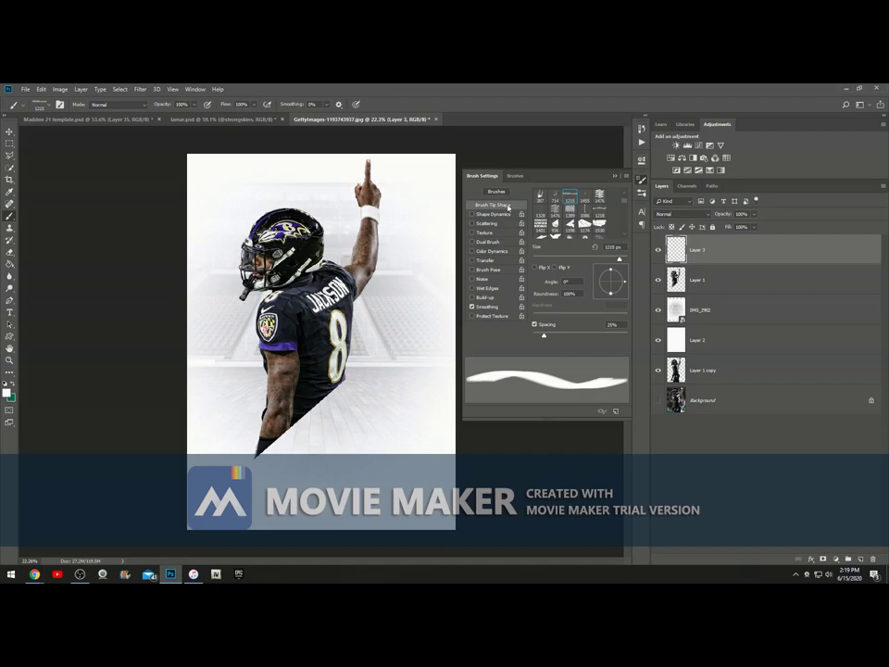
pyautogui.scroll(5, 546, 199)
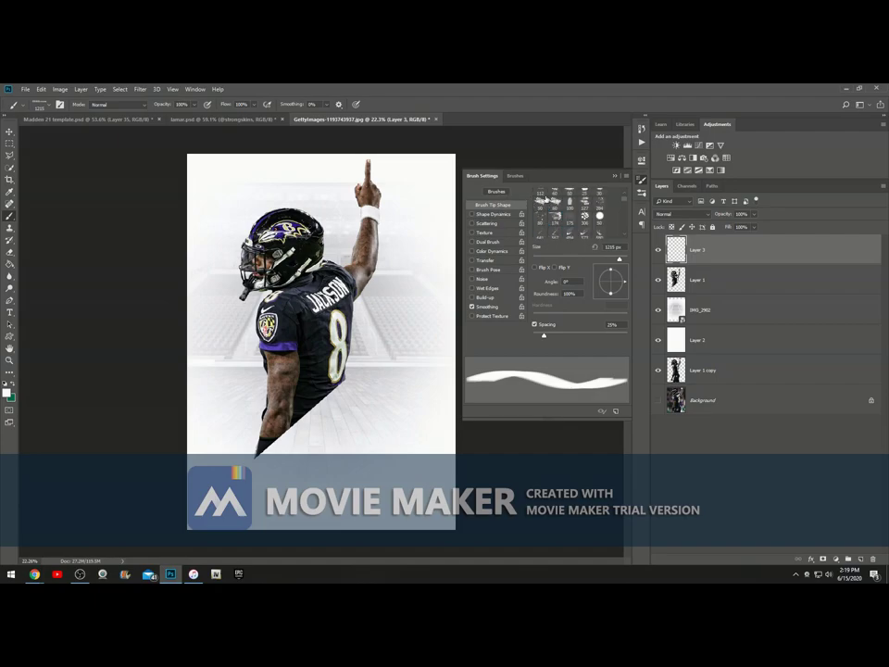
pyautogui.rightClick(422, 211)
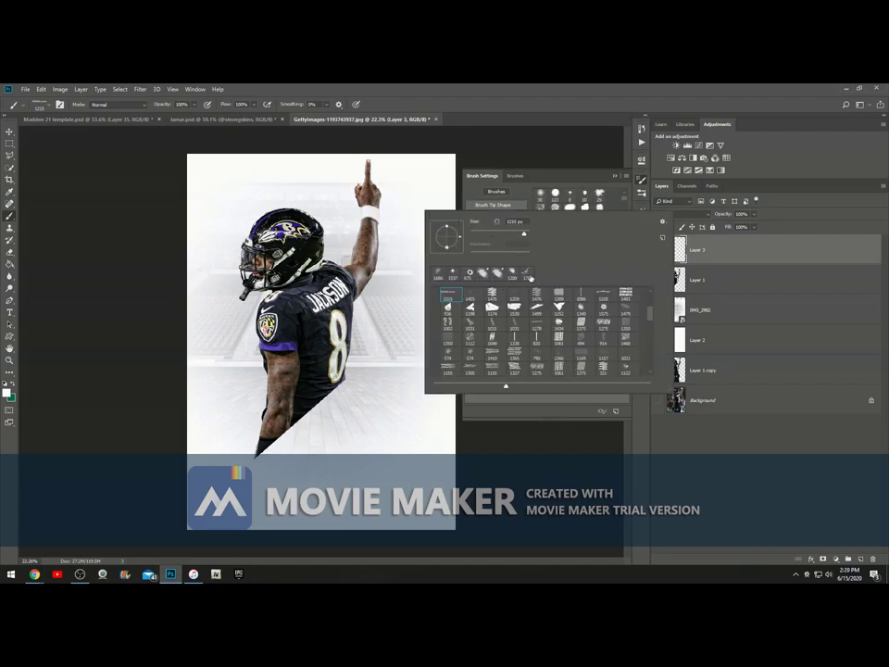
pyautogui.click(528, 275)
pyautogui.click(10, 215)
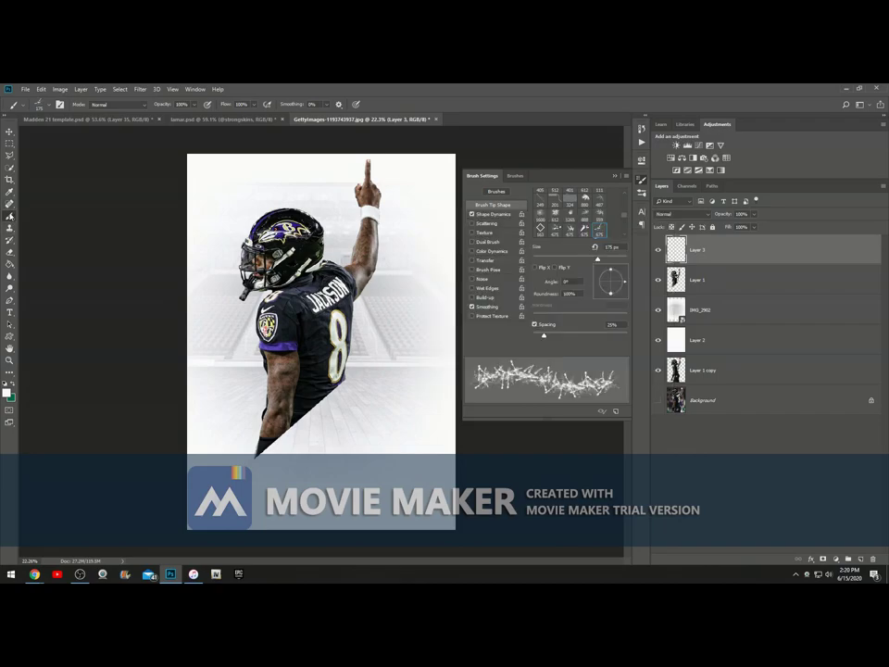
pyautogui.press(']')
pyautogui.press(']')
pyautogui.press(']')
pyautogui.press(']')
pyautogui.press(']')
pyautogui.press(']')
pyautogui.press(']')
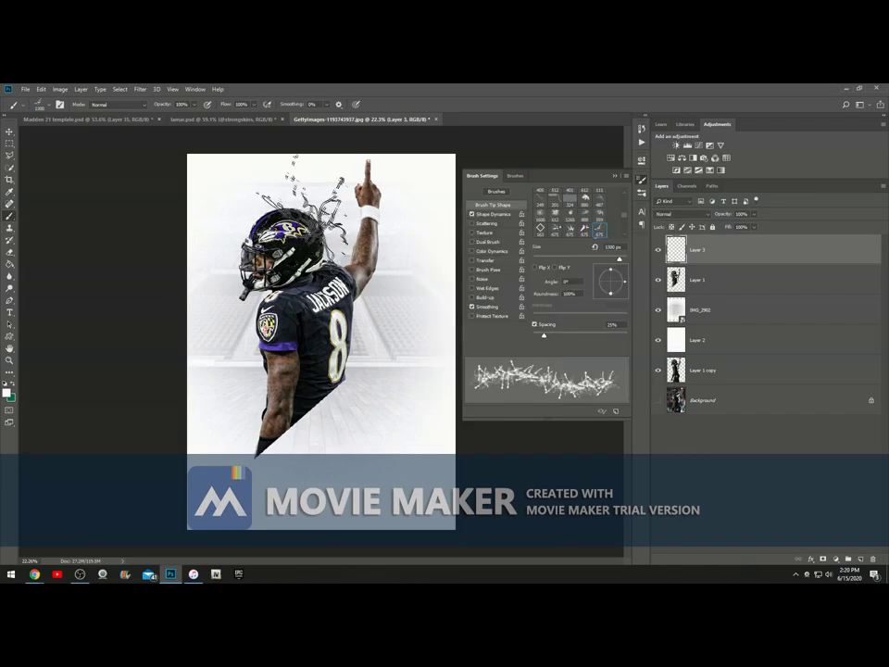
# Sample a dark jersey color and stamp a 1000 px splatter beside the jersey's back edge on Layer 3.
pyautogui.click(9, 192)
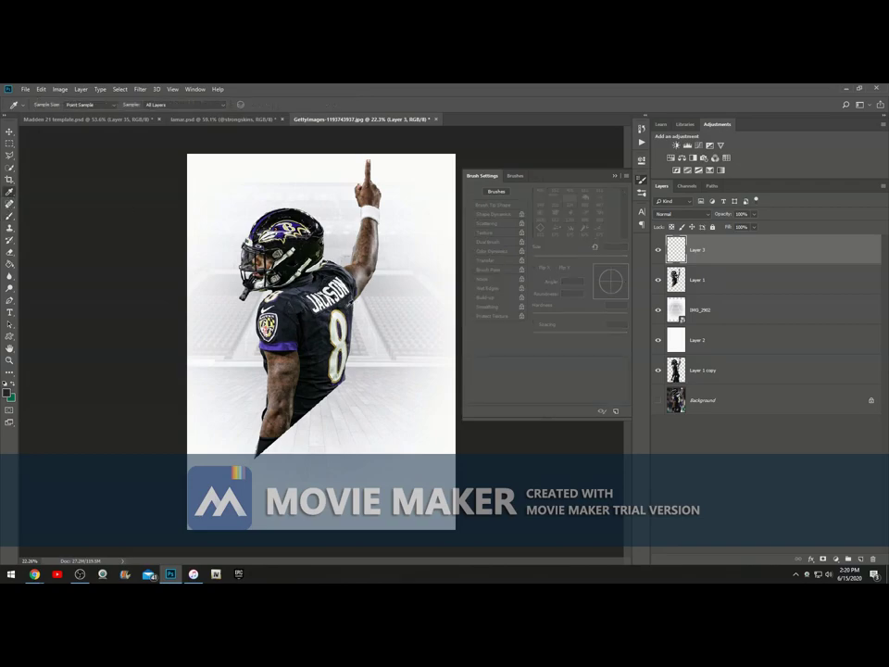
pyautogui.click(10, 216)
pyautogui.click(350, 315)
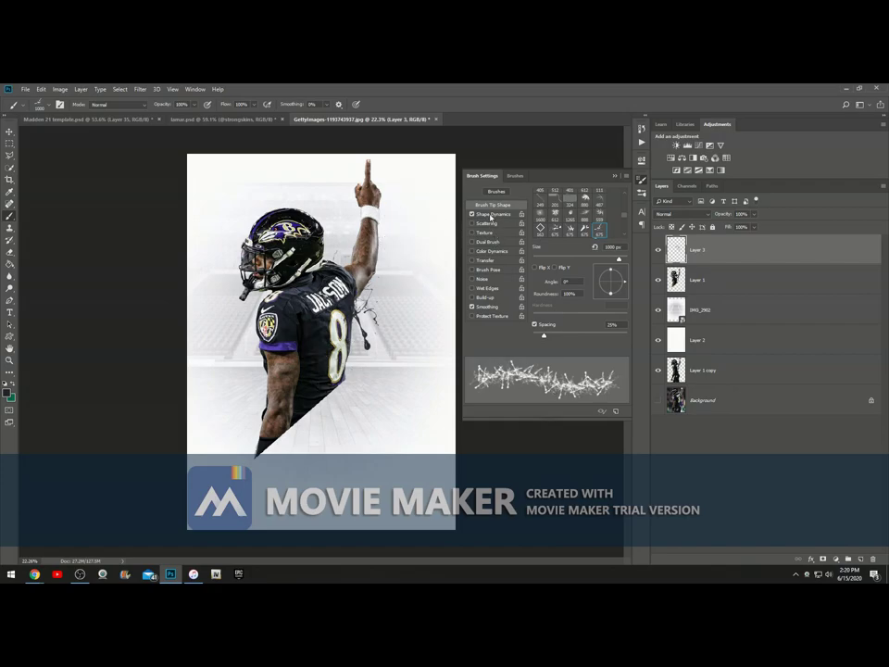
# Set the brush's angle jitter to 36% and add a dark splatter between the helmet and the raised arm.
pyautogui.click(491, 215)
pyautogui.moveTo(561, 276); pyautogui.dragTo(567, 276)
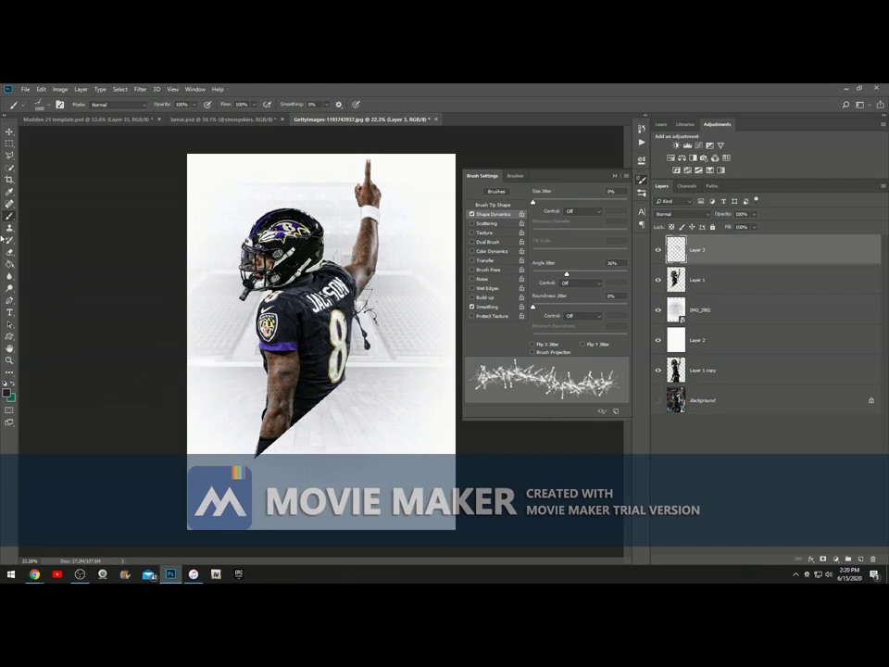
pyautogui.click(332, 256)
pyautogui.hotkey('ctrl', 'z')
# Resample the jersey's black and paint dark splatters below the diagonally trimmed jersey edge.
pyautogui.click(9, 192)
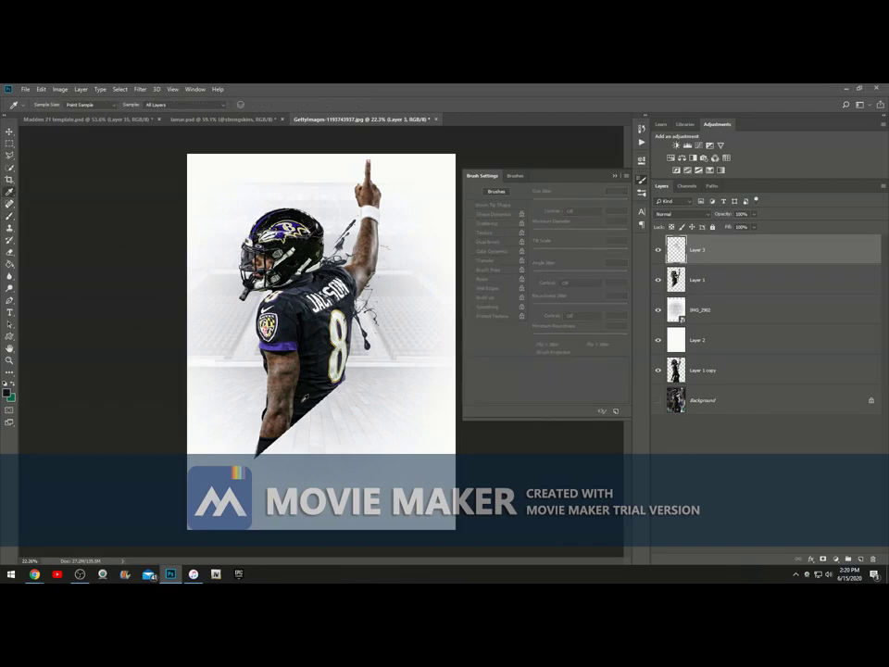
pyautogui.click(9, 217)
pyautogui.click(313, 426)
pyautogui.hotkey('ctrl', 'z')
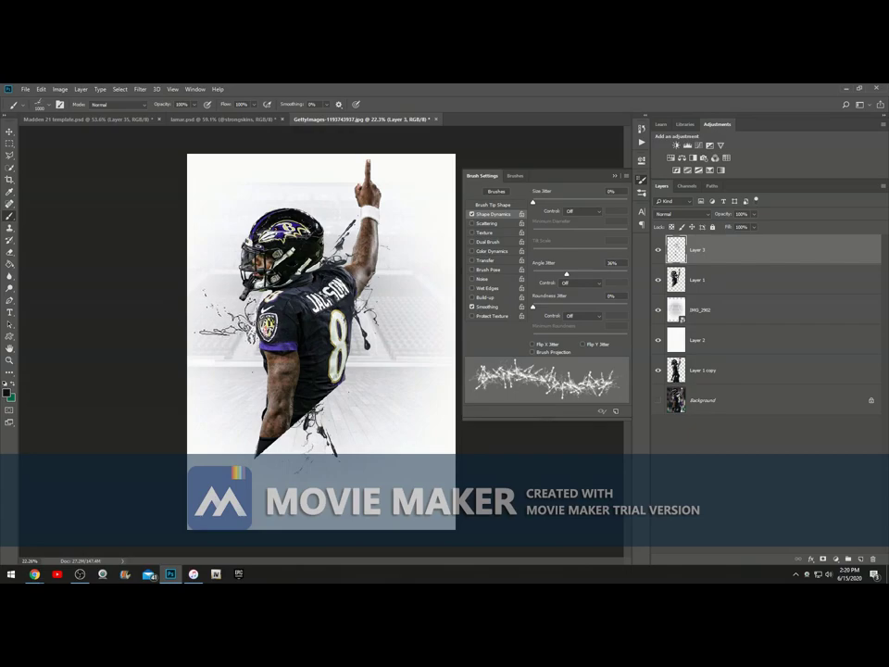
# Sample the purple sleeve trim and stamp a 600 px purple splatter at the sleeve's outer edge.
pyautogui.click(9, 192)
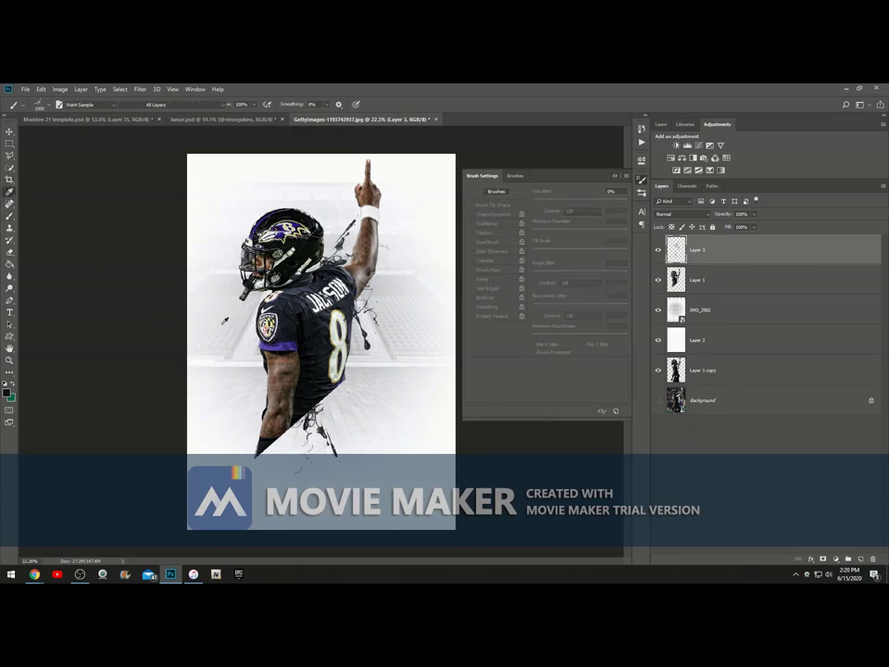
pyautogui.press('b')
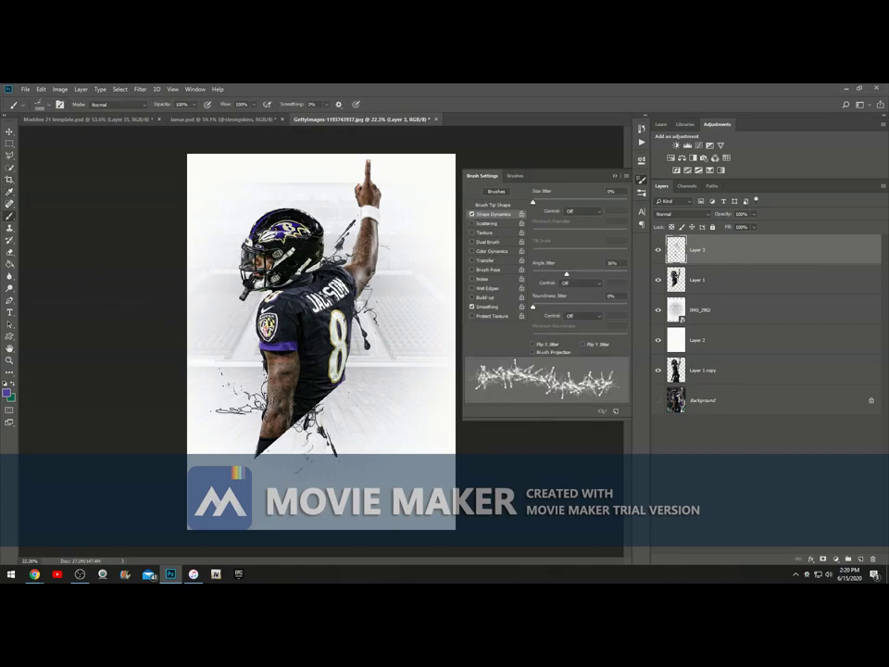
pyautogui.click(257, 347)
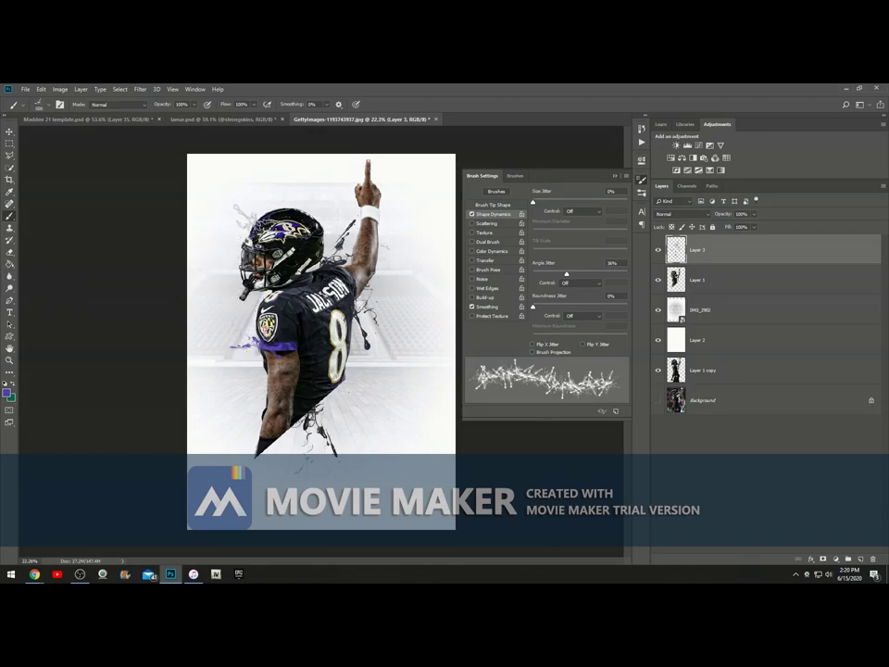
# Rotate the brush tip to -101° and paint purple splatters over the helmet and sleeve, resizing the brush between 400 and 600 px.
pyautogui.click(493, 204)
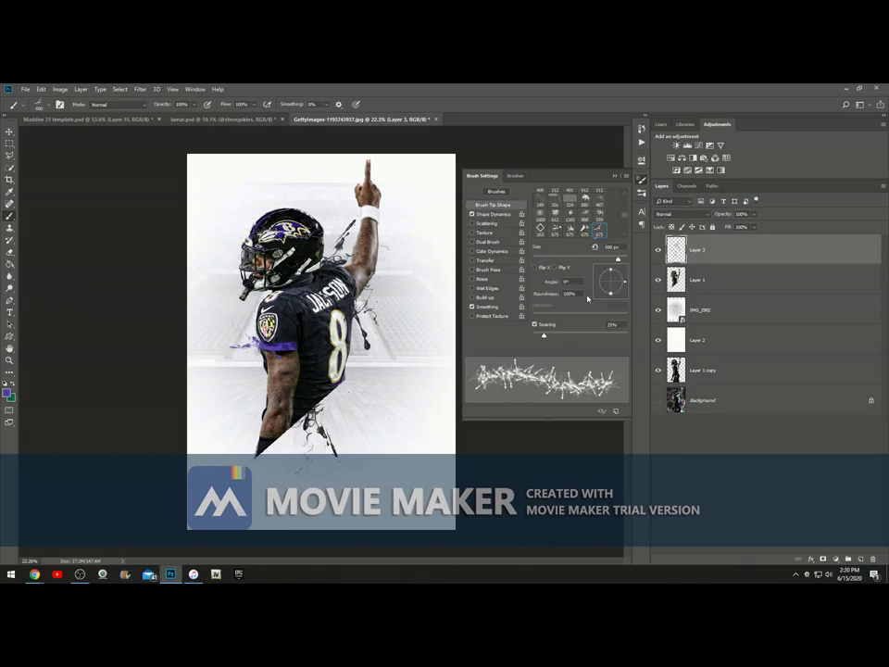
pyautogui.moveTo(625, 285); pyautogui.dragTo(608, 302)
pyautogui.press('[')
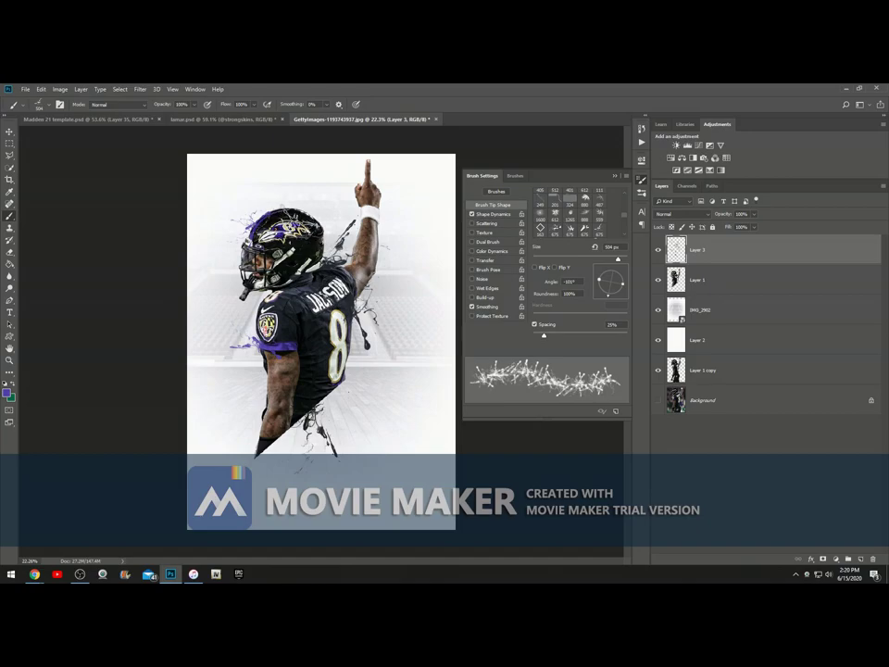
pyautogui.click(234, 283)
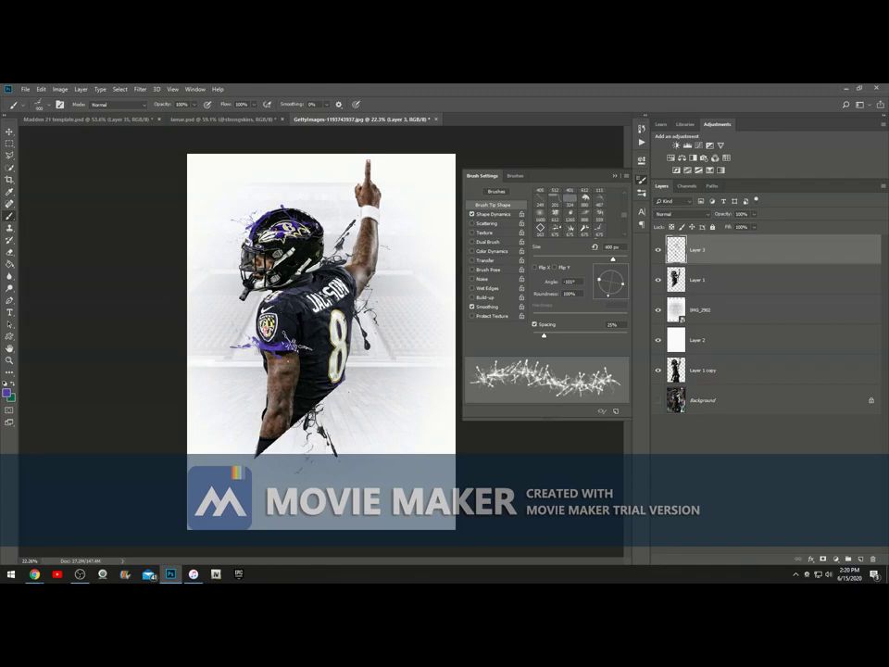
pyautogui.press(']')
pyautogui.press(']')
pyautogui.press(']')
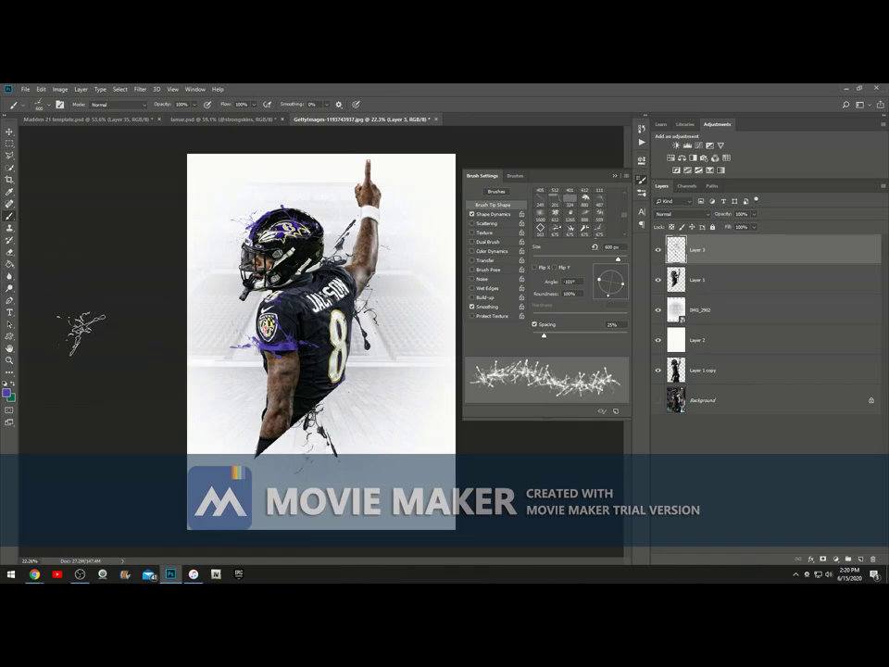
# Sample the lower arm's brown skin tone and paint 600 px splatters around the arm, undoing the most recent stamps.
pyautogui.click(9, 191)
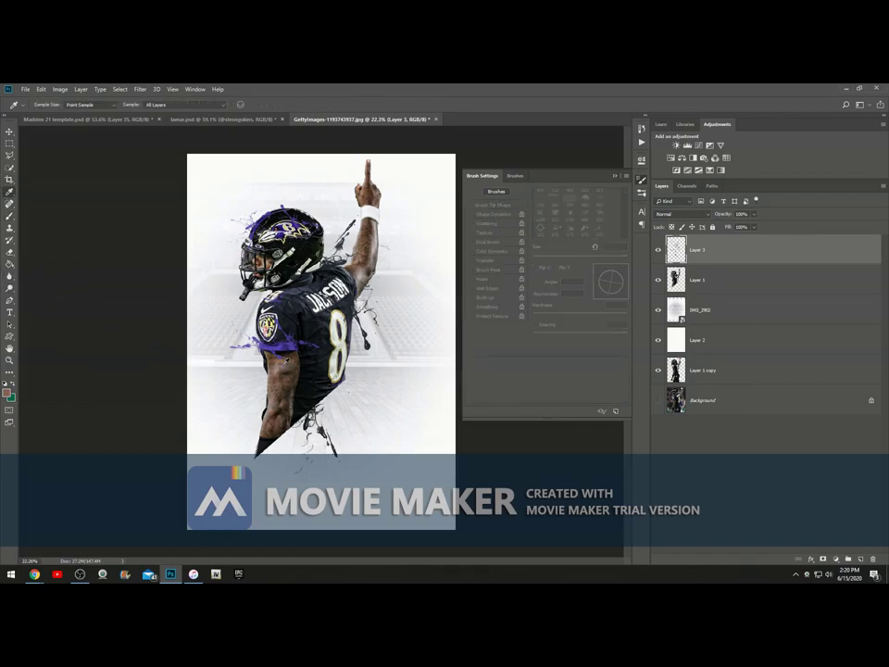
pyautogui.click(9, 215)
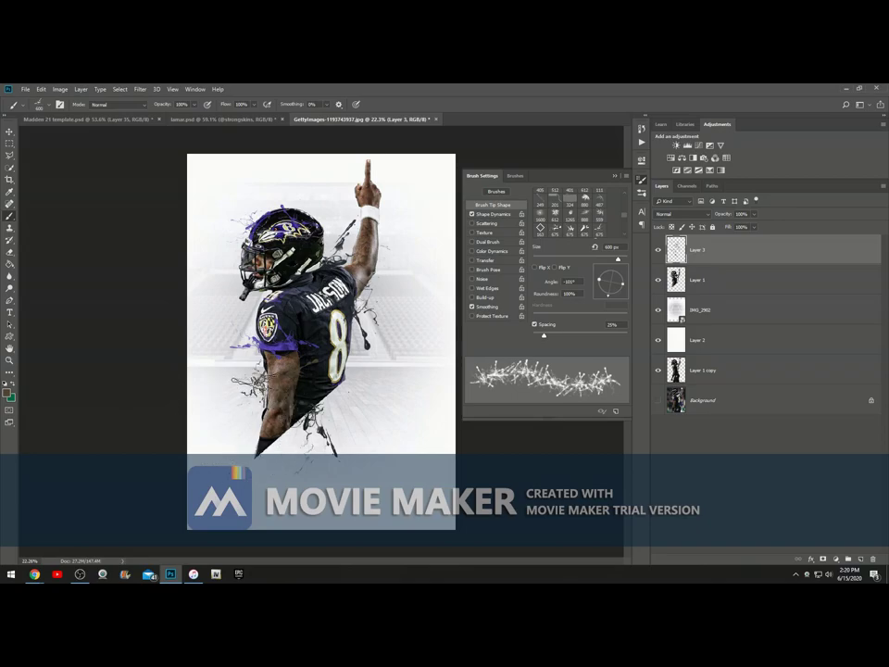
pyautogui.hotkey('ctrl', 'z')
pyautogui.click(266, 417)
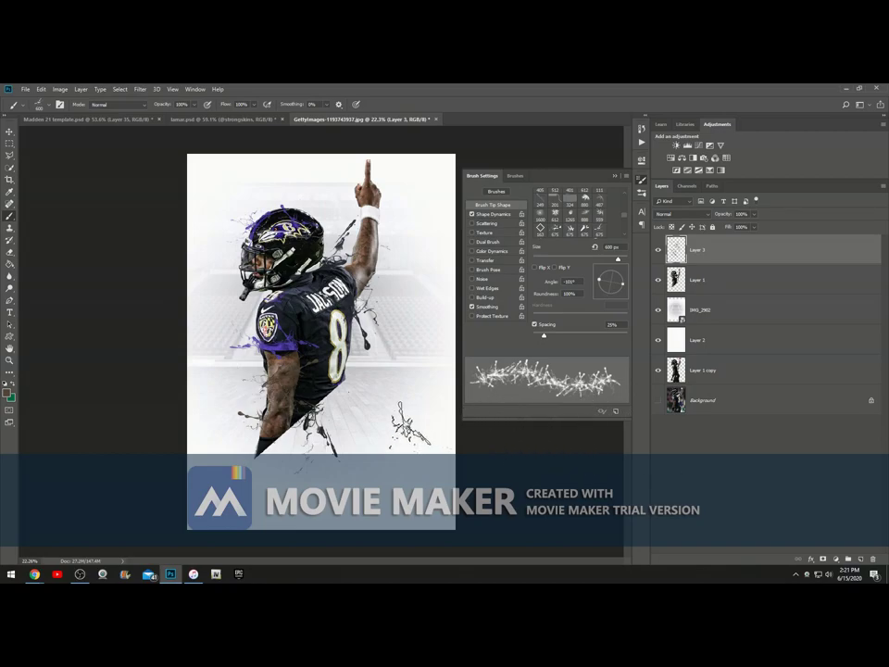
pyautogui.hotkey('ctrl', 'alt', 'z')
pyautogui.hotkey('ctrl', 'alt', 'z')
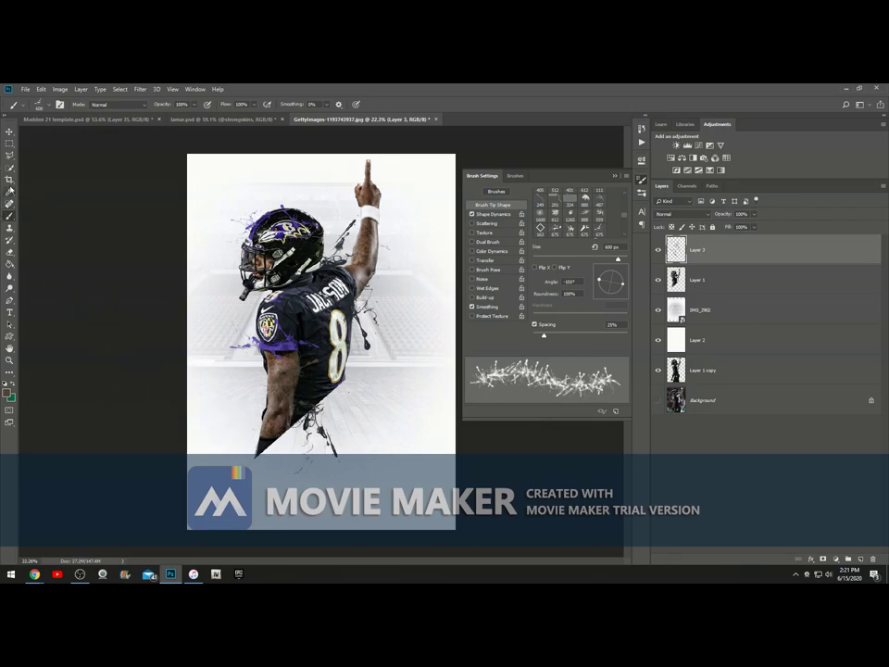
# Sample black and paint dark splatters around the wrist at the bottom of the lowered arm.
pyautogui.press('i')
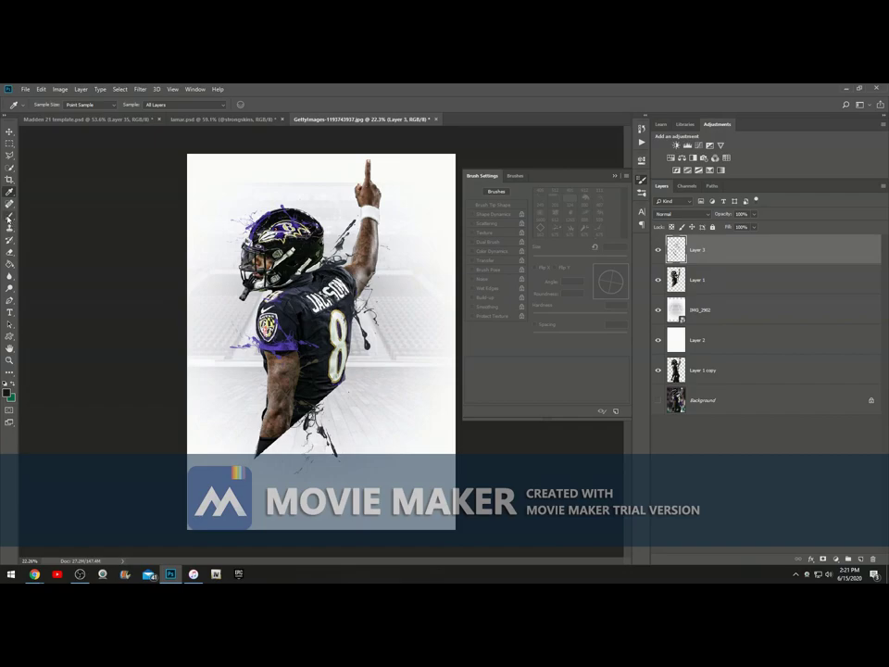
pyautogui.press('b')
pyautogui.click(211, 363)
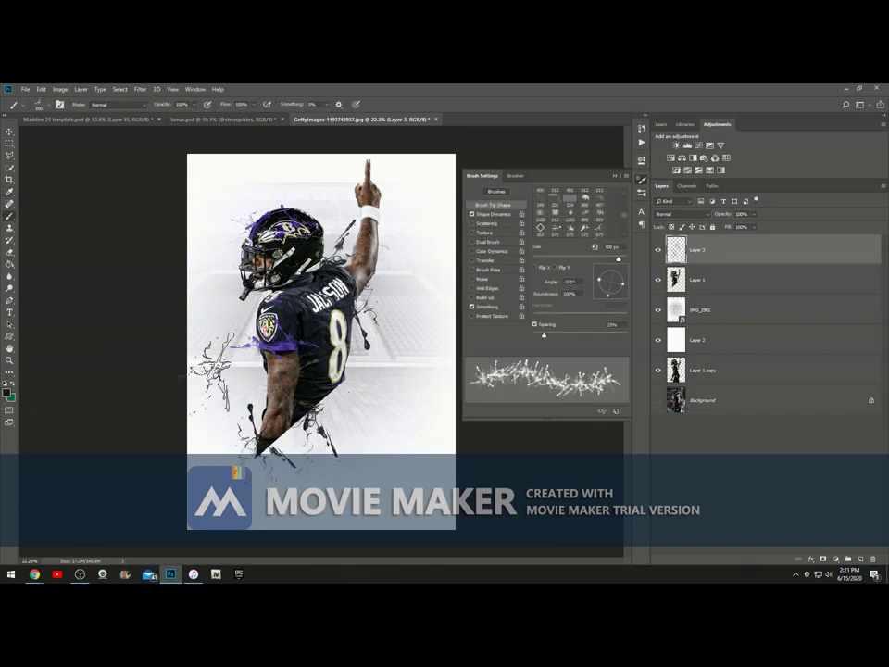
# Sample the gold number outline, flip the brush tip on X and Y, and stamp a 500 px gold splatter below the 8.
pyautogui.press('i')
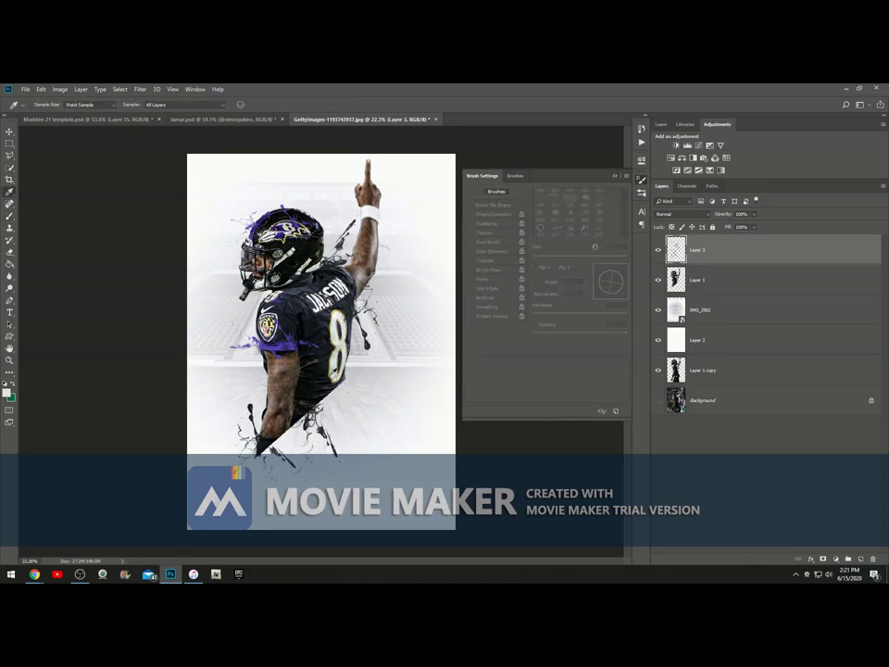
pyautogui.scroll(7, 341, 389)
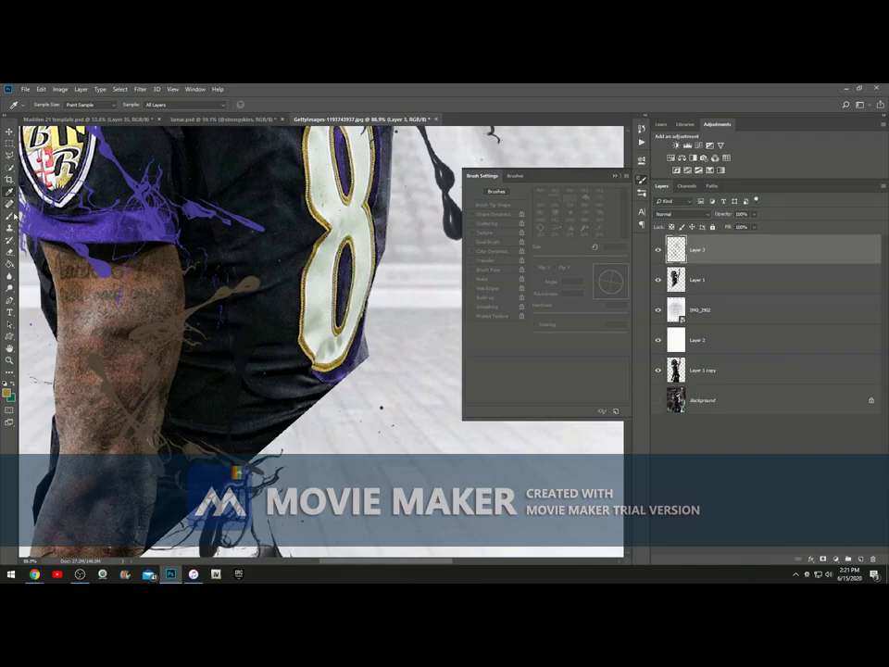
pyautogui.press('b')
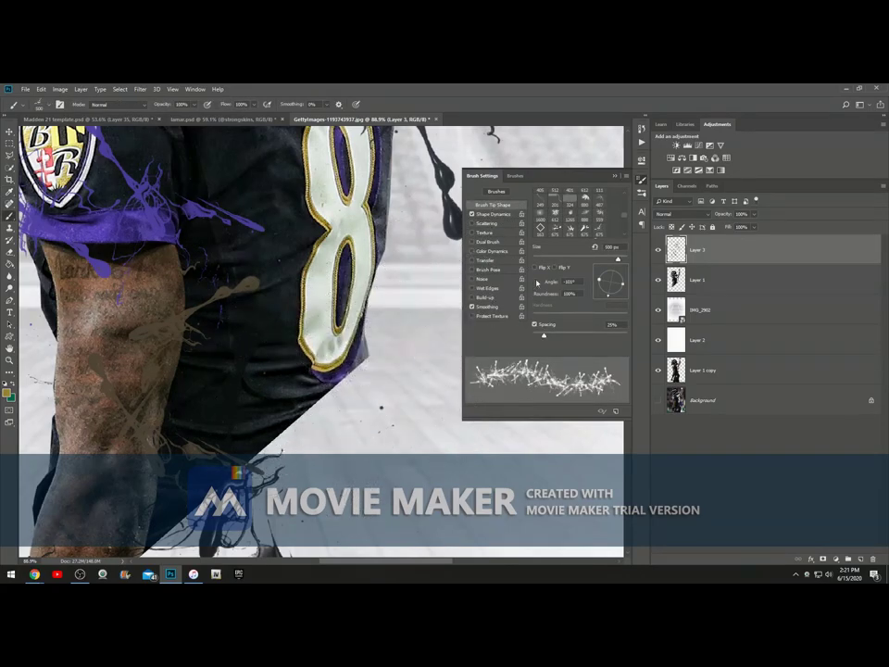
pyautogui.click(555, 268)
pyautogui.click(535, 267)
pyautogui.click(351, 350)
pyautogui.scroll(-5, 435, 352)
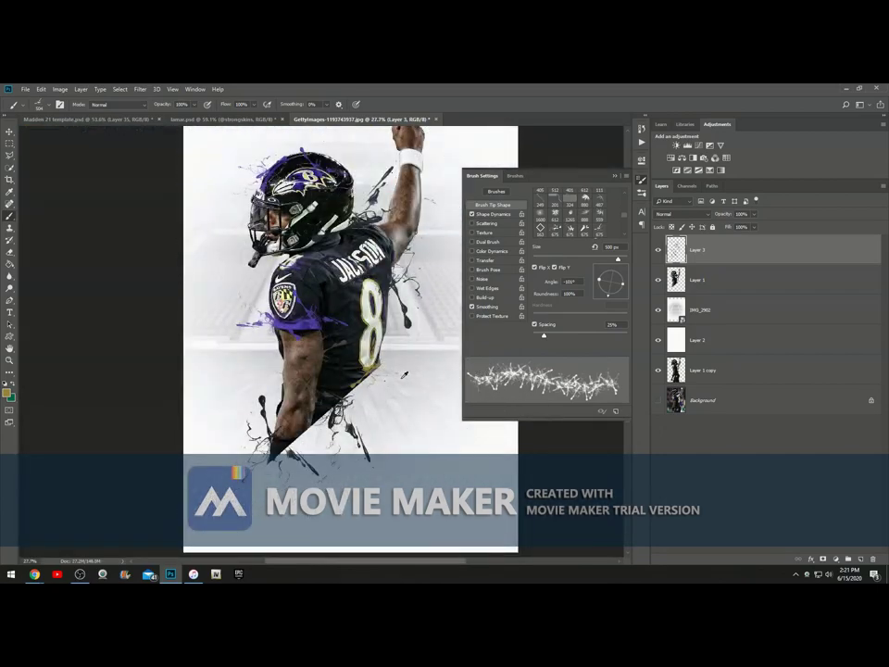
# Reduce the brush to 300 px and paint gold splatters around the outline of the number 8.
pyautogui.scroll(3, 403, 374)
pyautogui.press('[')
pyautogui.press('[')
pyautogui.click(320, 284)
pyautogui.press('[')
pyautogui.press(']')
pyautogui.press(']')
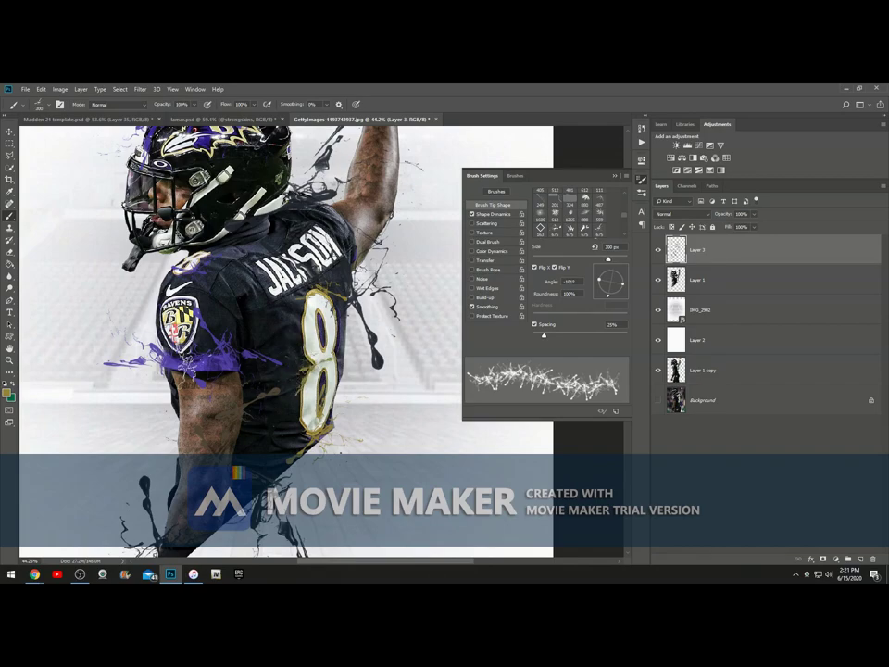
pyautogui.click(298, 331)
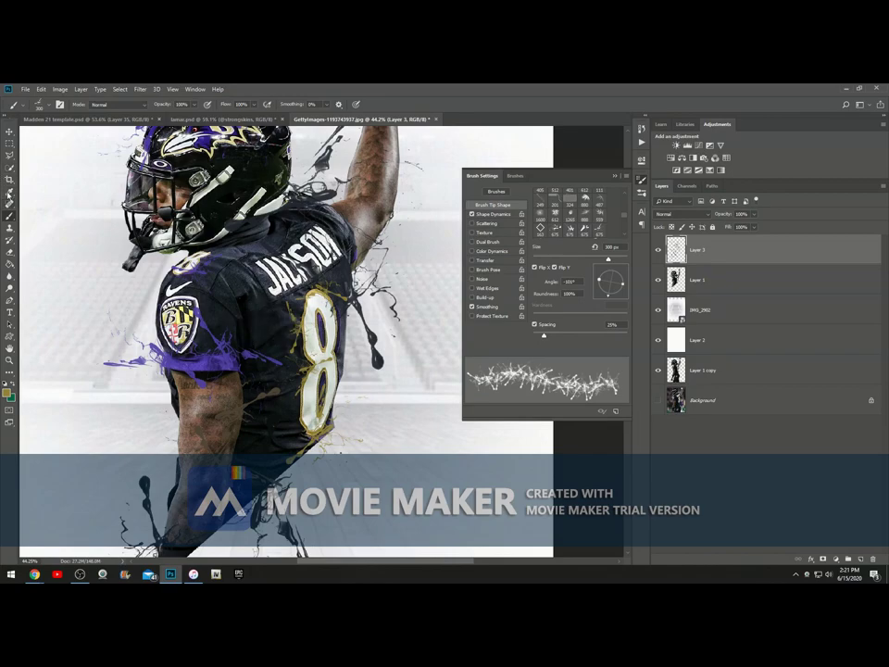
# Sample a dark jersey tone, rotate the brush tip to 126°, and add small splatters around the number 8.
pyautogui.press('i')
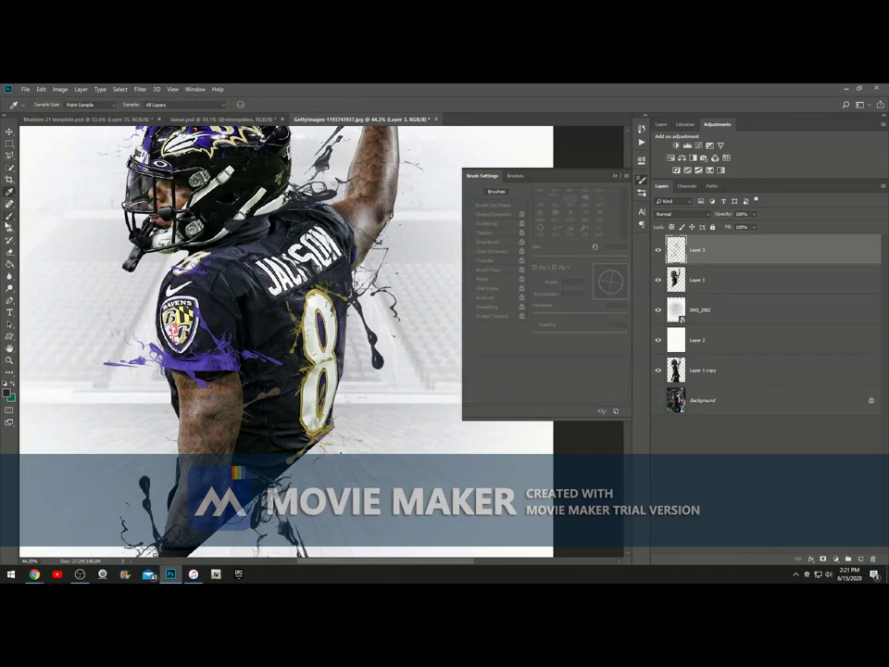
pyautogui.press('b')
pyautogui.moveTo(607, 298); pyautogui.dragTo(598, 288)
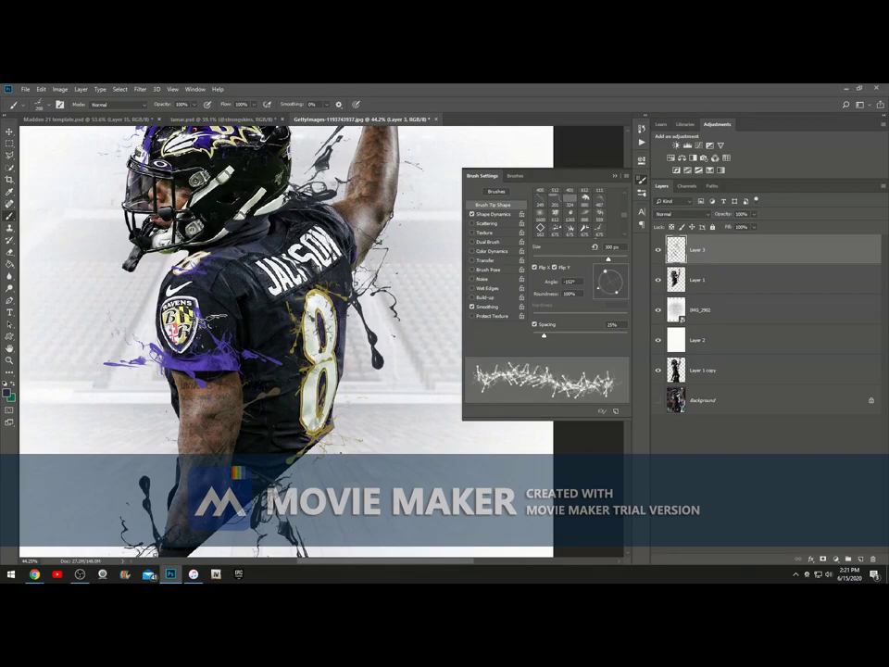
pyautogui.scroll(-3, 356, 336)
pyautogui.scroll(4, 363, 370)
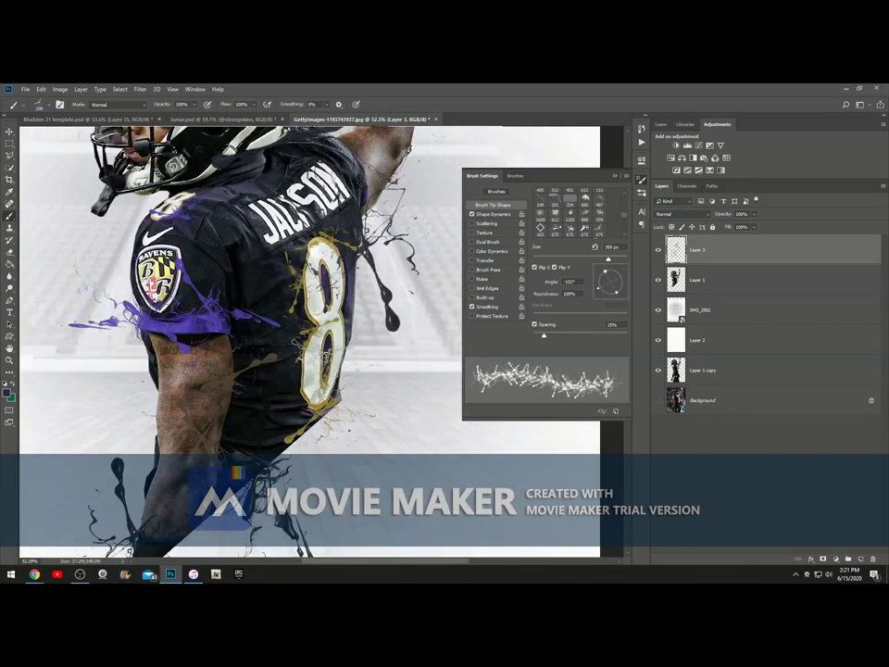
pyautogui.moveTo(597, 288); pyautogui.dragTo(603, 272)
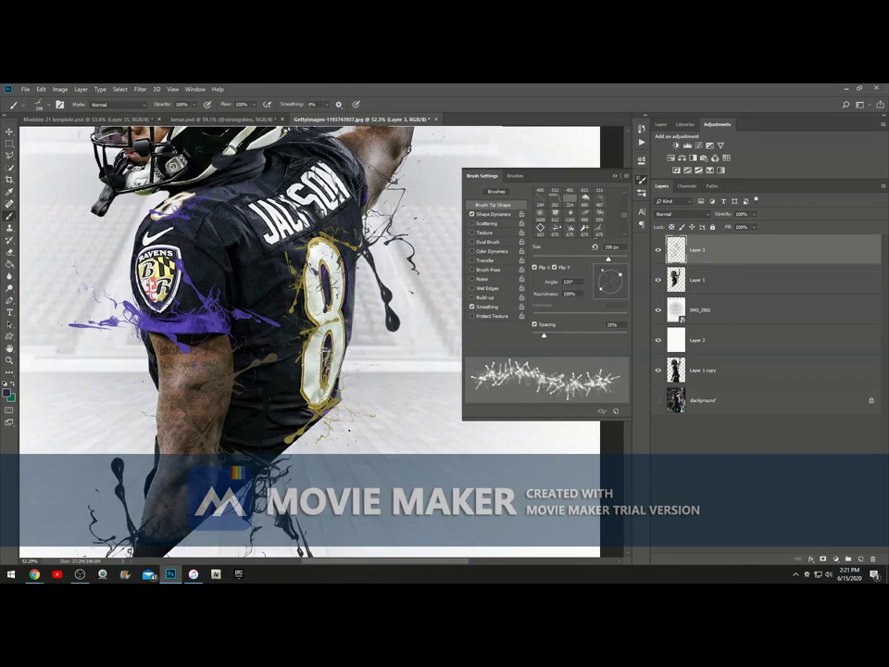
pyautogui.scroll(-3, 391, 333)
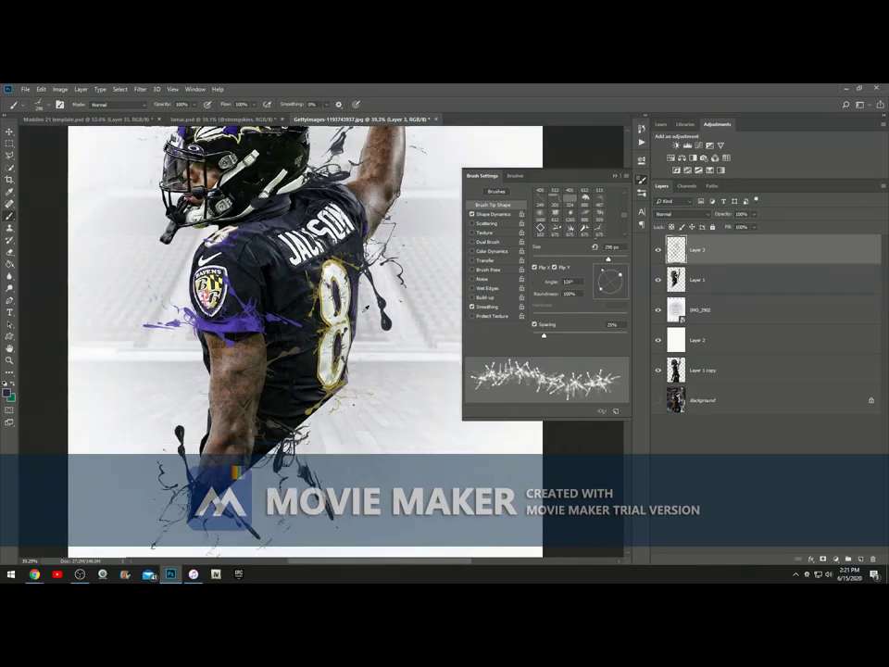
# Sample white from the jersey lettering and paint white splatters over the name on the back at 298 px.
pyautogui.press('i')
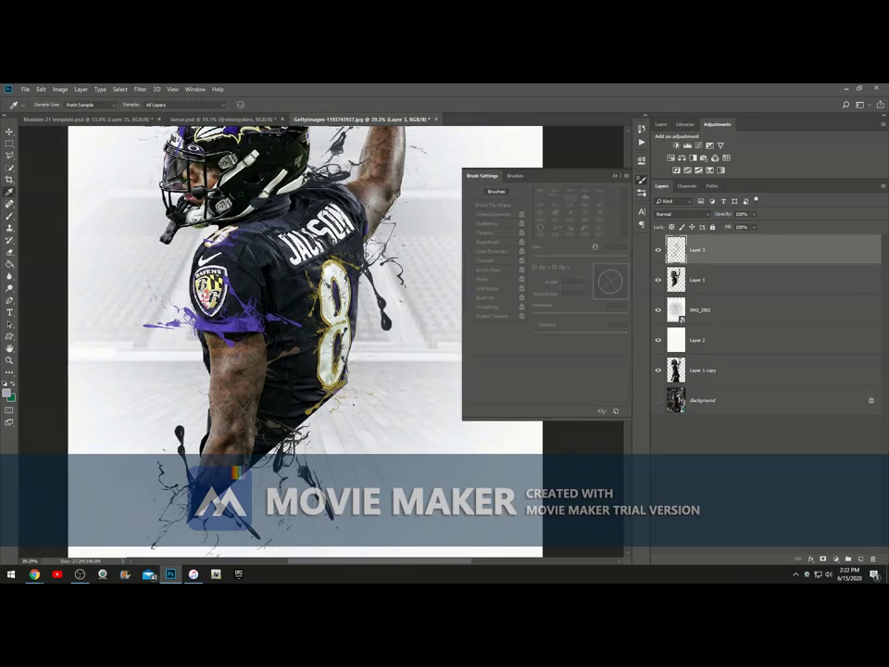
pyautogui.click(9, 215)
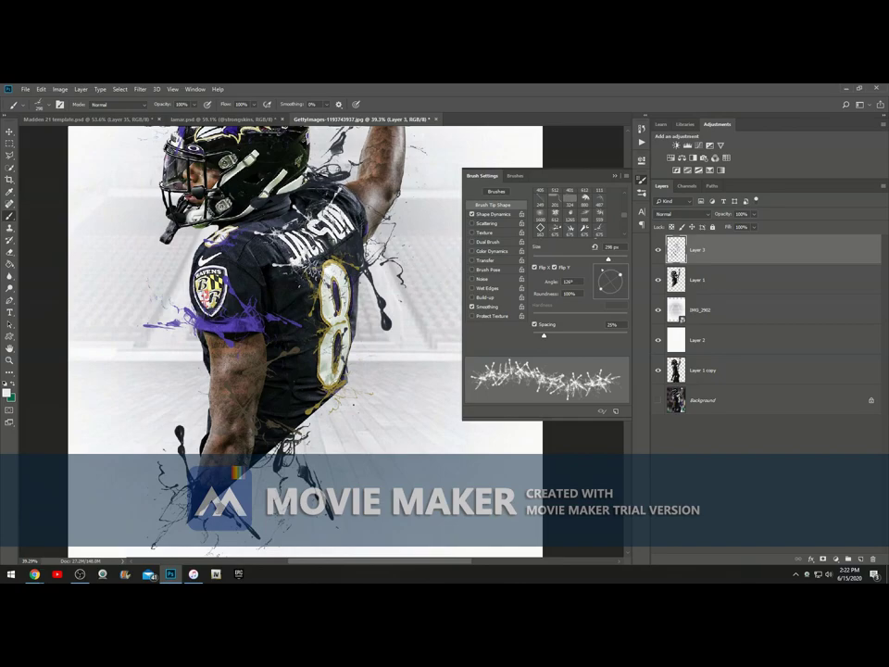
pyautogui.scroll(-6, 366, 350)
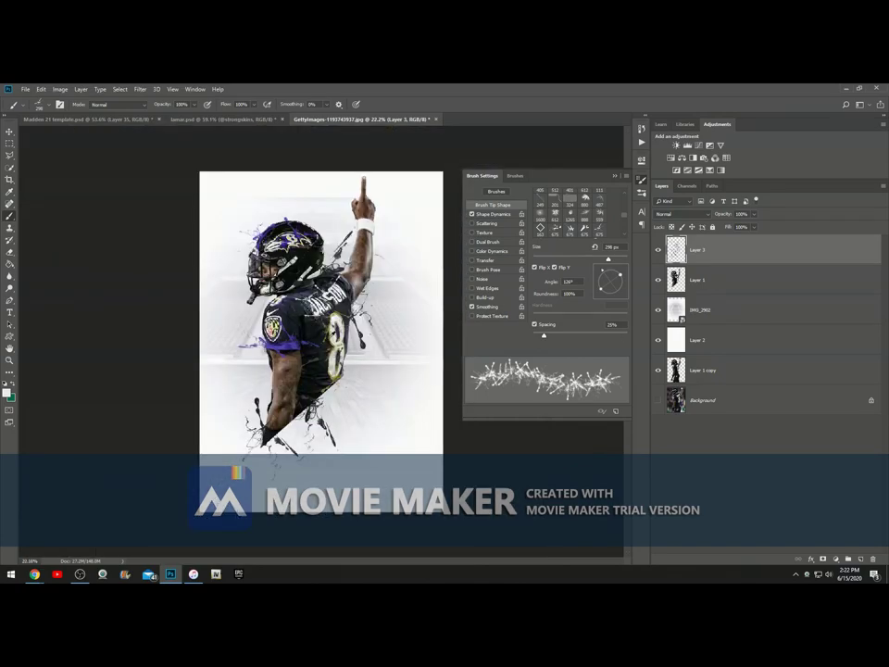
pyautogui.scroll(3, 366, 350)
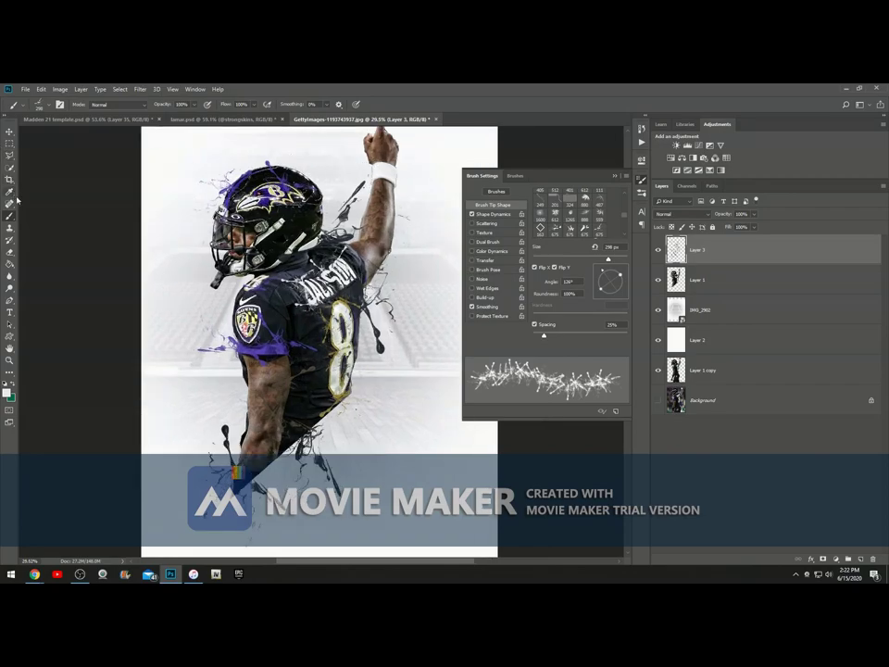
# Resize the brush to 250 px and paint a white splatter on the raised arm's wristband, undoing the unwanted stamp.
pyautogui.press(']')
pyautogui.press(']')
pyautogui.press(']')
pyautogui.press(']')
pyautogui.press(']')
pyautogui.press('[')
pyautogui.press('[')
pyautogui.click(380, 176)
pyautogui.hotkey('ctrl', 'z')
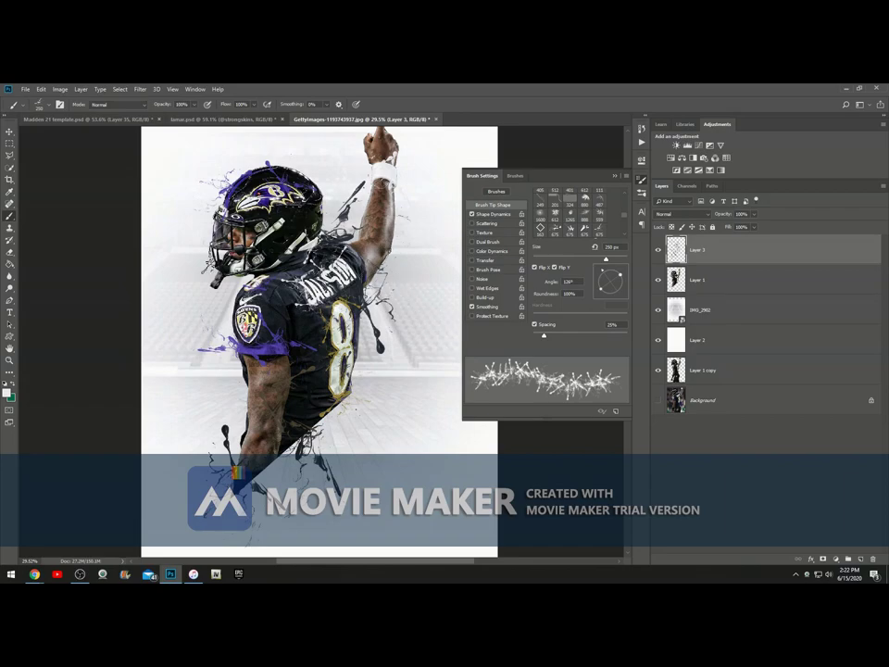
# Sample purple and then white from the artwork as the splatter brush's foreground color for accents on the player.
pyautogui.click(8, 191)
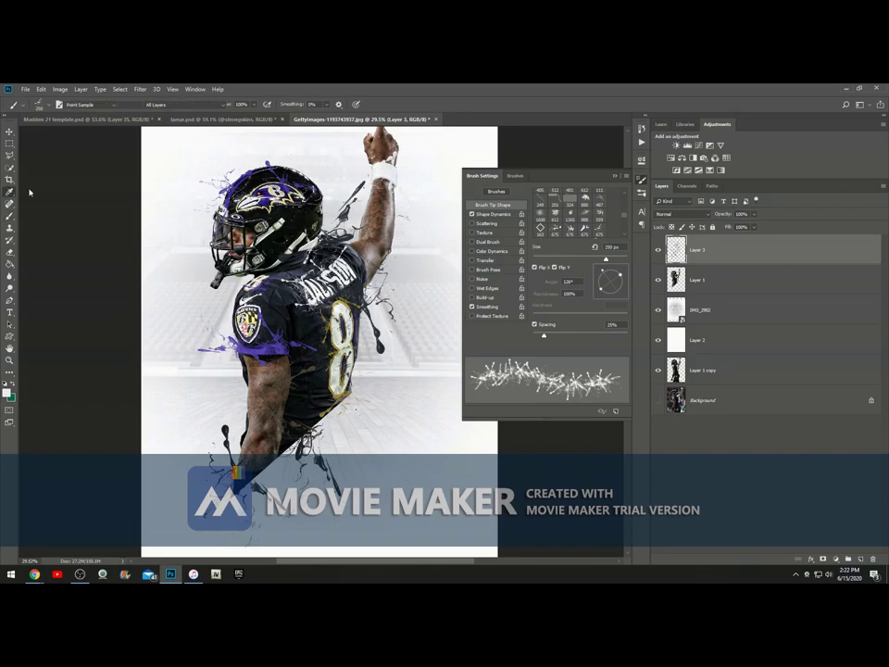
pyautogui.click(9, 216)
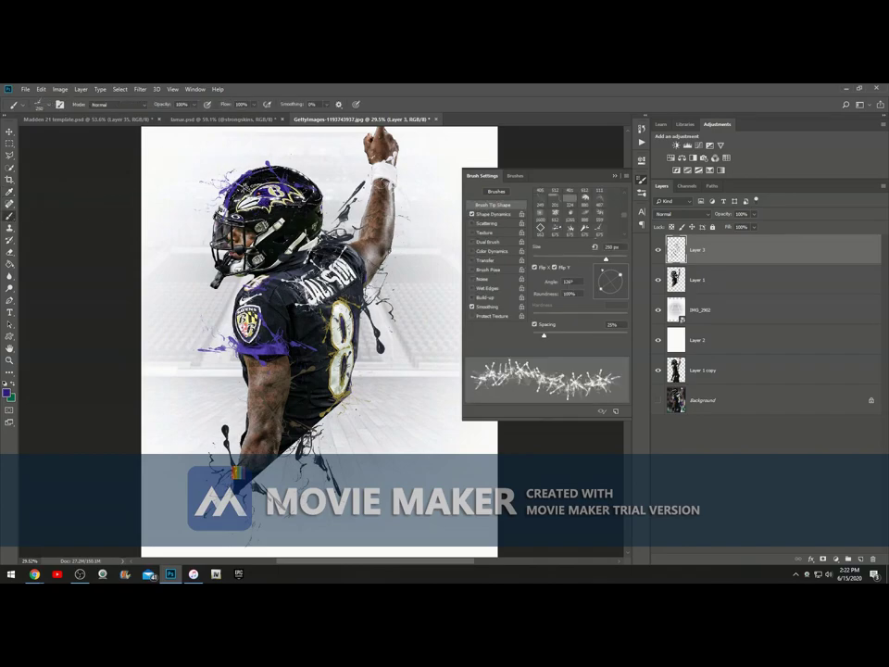
pyautogui.click(9, 192)
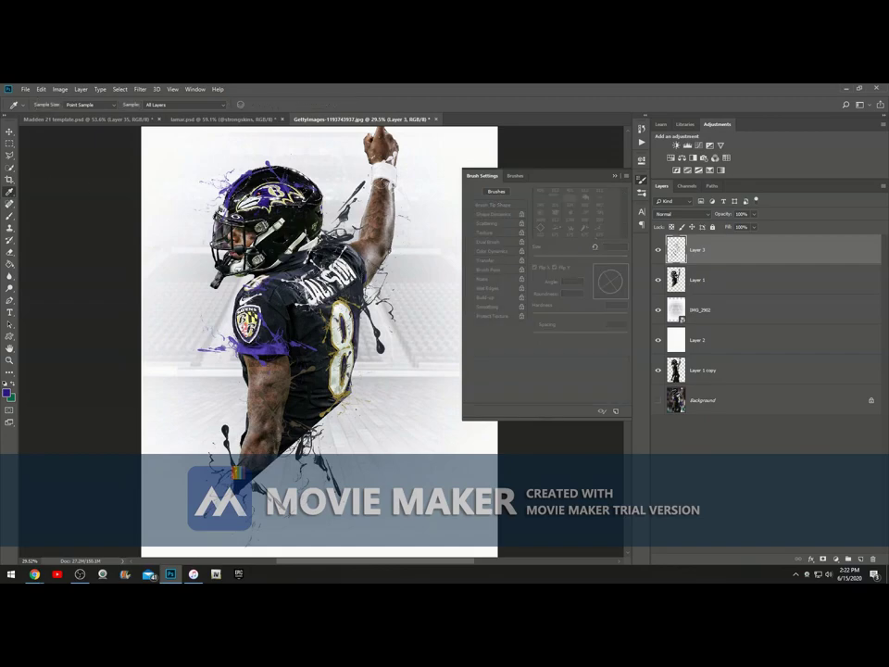
pyautogui.press('b')
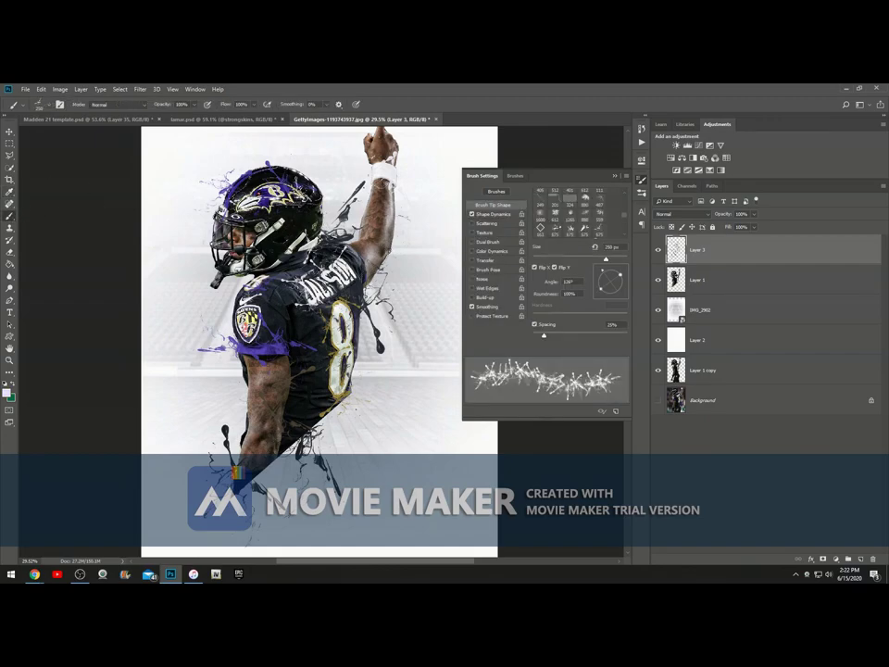
pyautogui.scroll(-3, 313, 338)
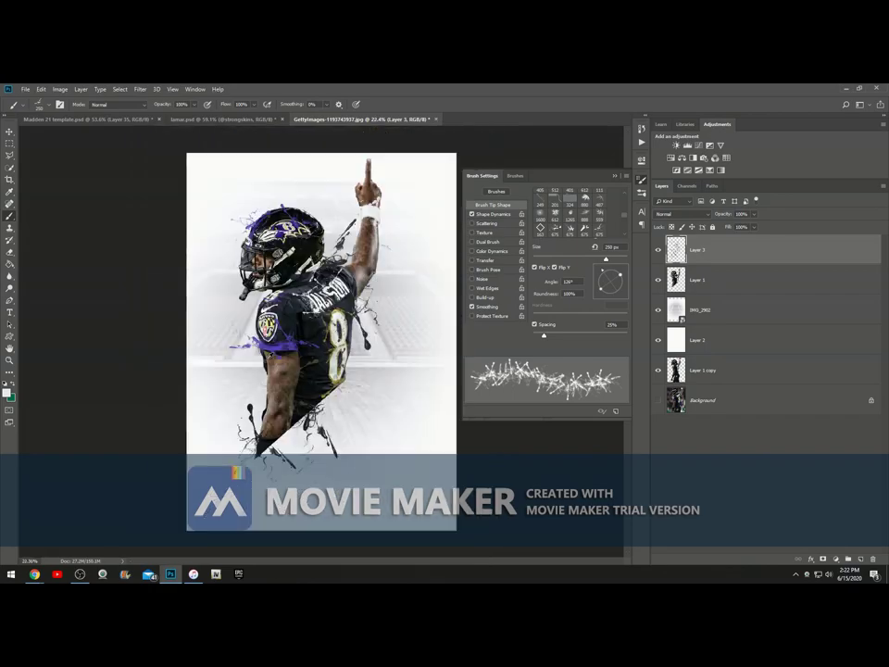
pyautogui.scroll(3, 288, 395)
pyautogui.scroll(-5, 257, 248)
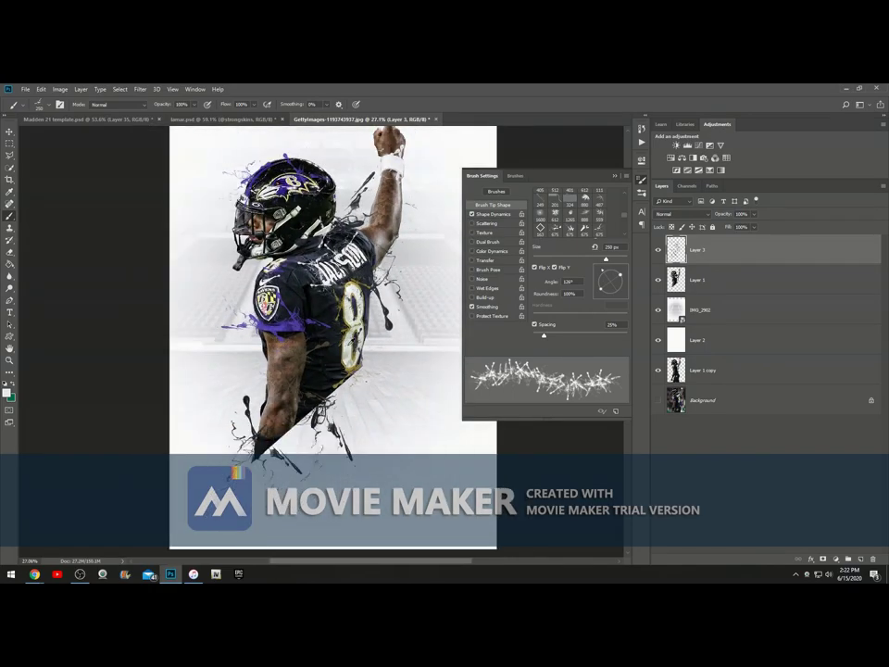
pyautogui.scroll(1, 259, 222)
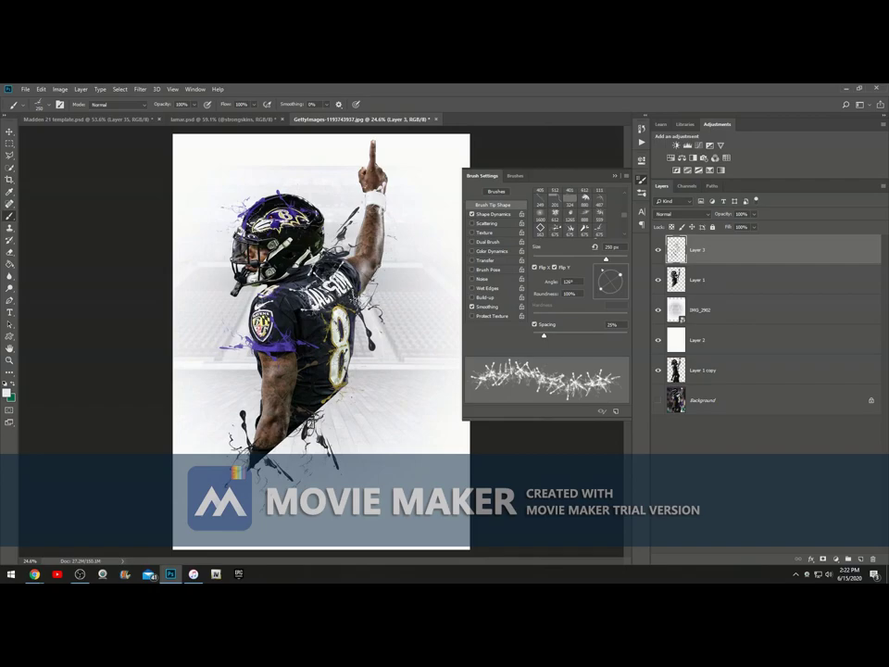
# Sample a brown skin tone, enlarge the splatter brush to 700 px, and paint splatters around both arms.
pyautogui.press('i')
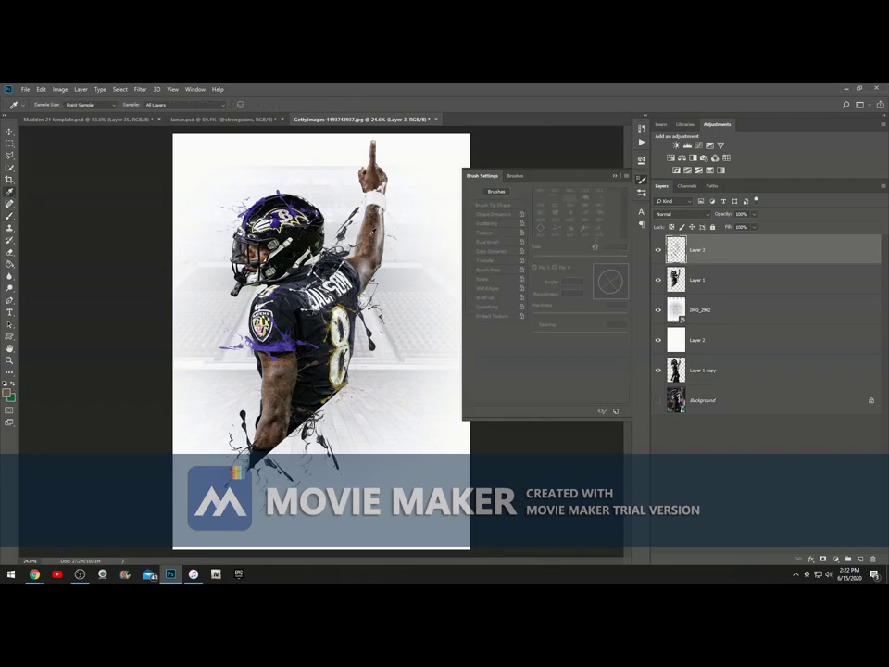
pyautogui.press('b')
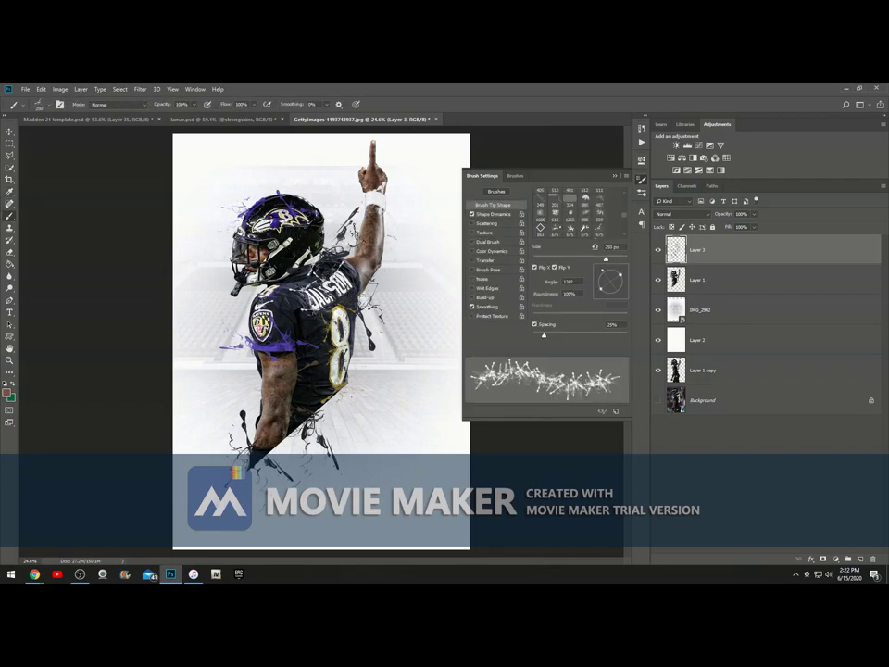
pyautogui.press(']')
pyautogui.press(']')
pyautogui.press(']')
pyautogui.press(']')
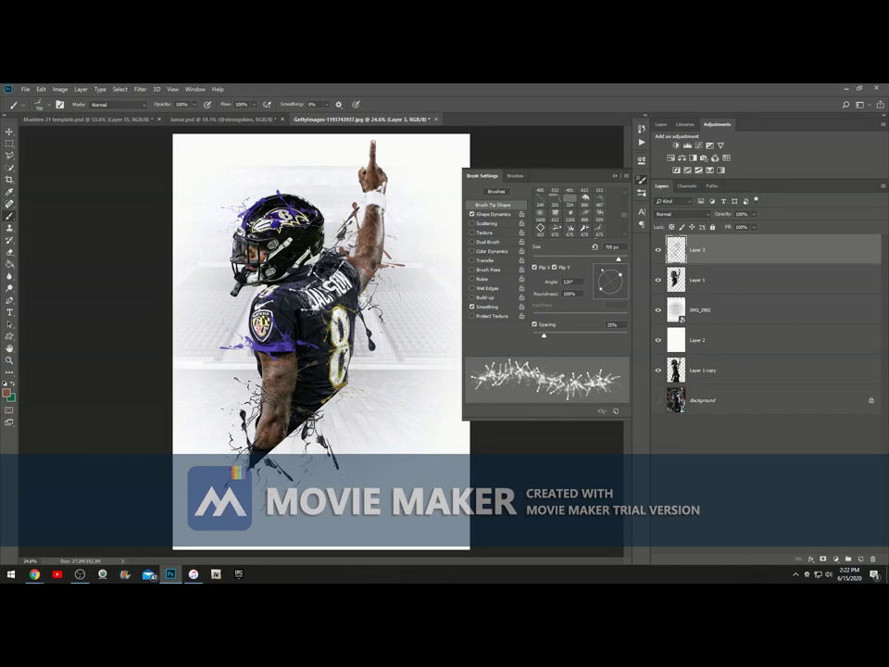
pyautogui.scroll(-3, 363, 342)
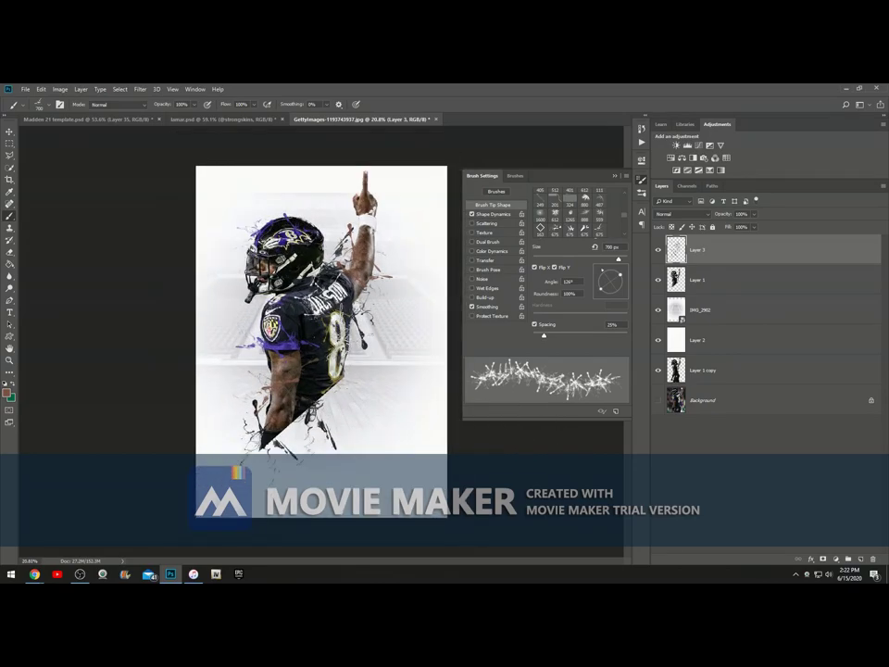
# Sample a gray tone, reduce the brush to 300 px, and add small splatters around the helmet's facemask.
pyautogui.click(10, 192)
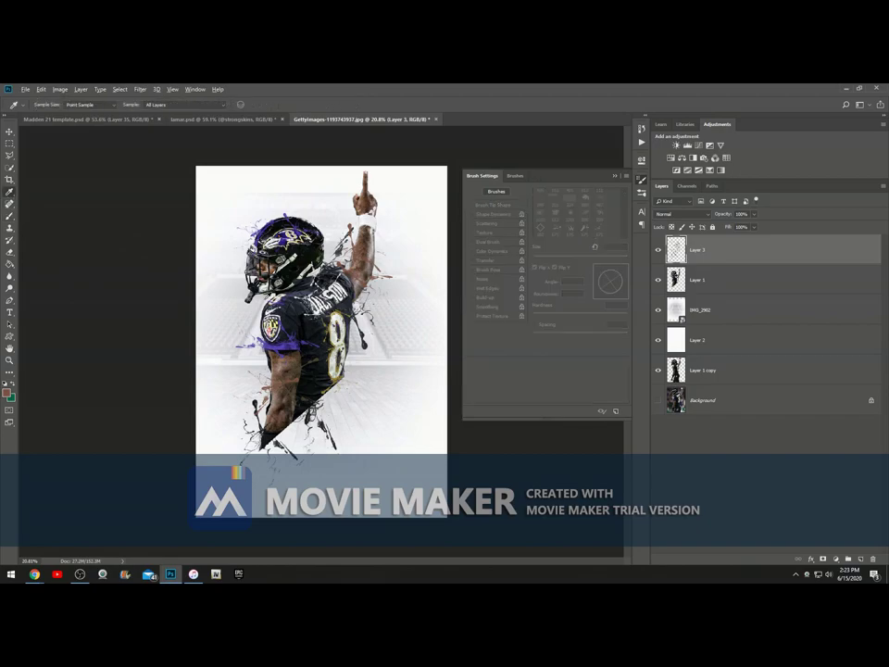
pyautogui.scroll(5, 283, 311)
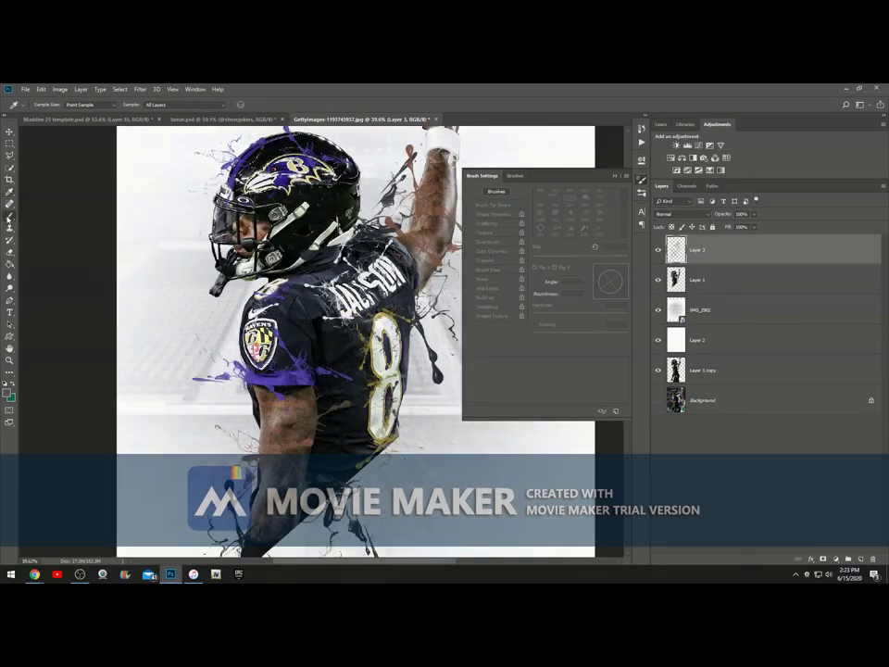
pyautogui.press('b')
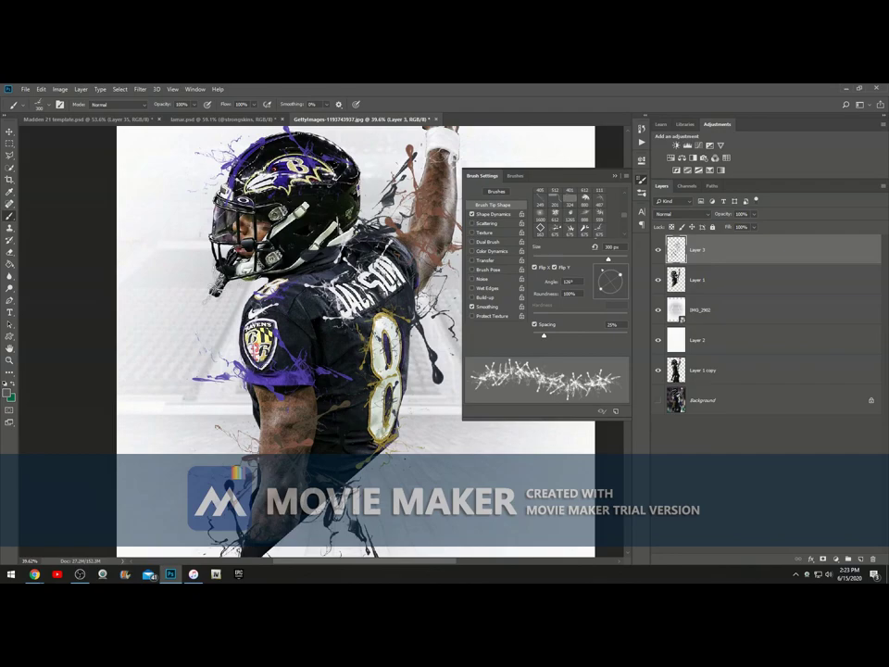
pyautogui.scroll(-2, 315, 248)
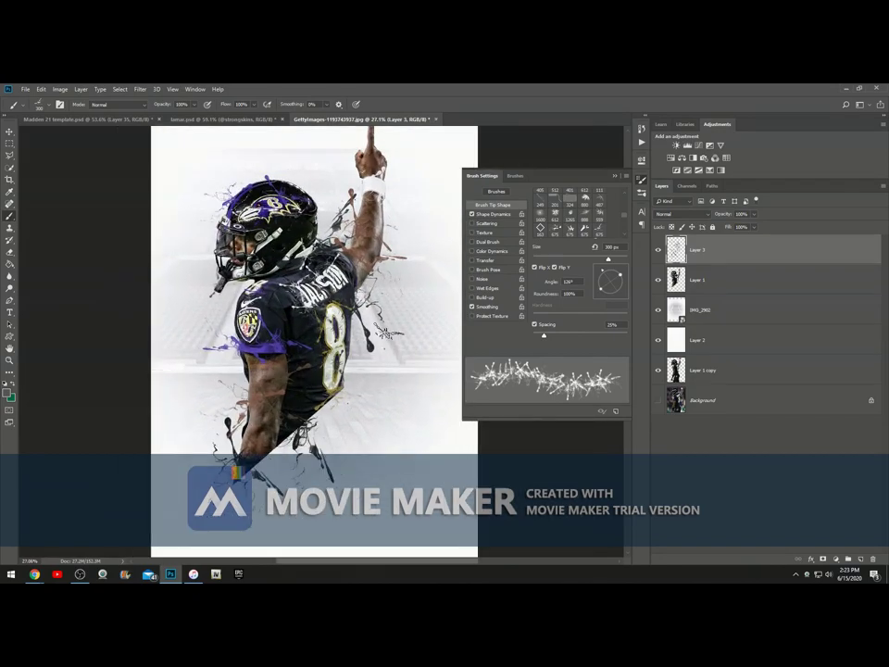
# Open Layer 1 in the Filter Gallery, set Cutout to 5 levels, and compare it with Dry Brush, keeping Cutout.
pyautogui.click(726, 285)
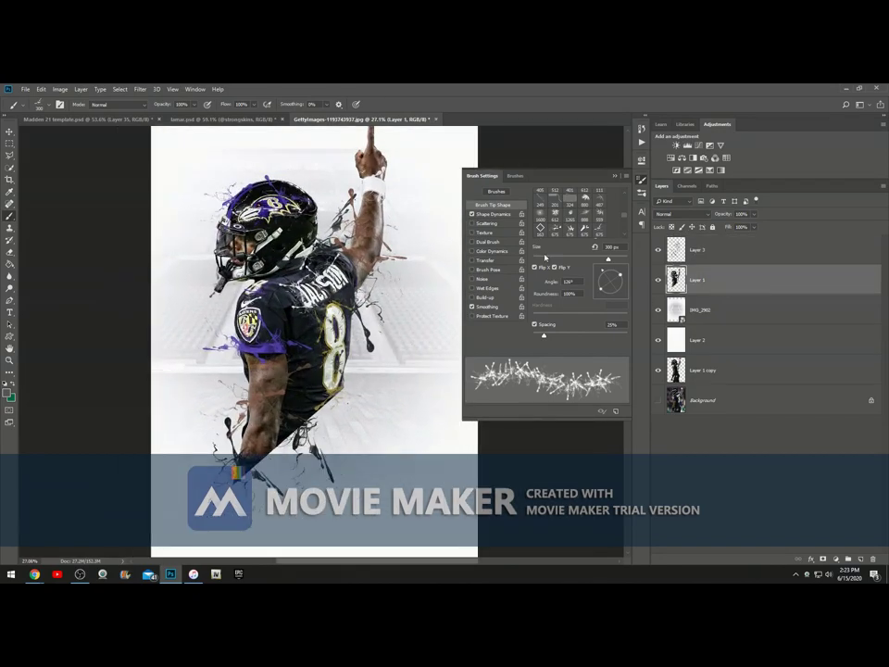
pyautogui.click(140, 89)
pyautogui.moveTo(172, 89)
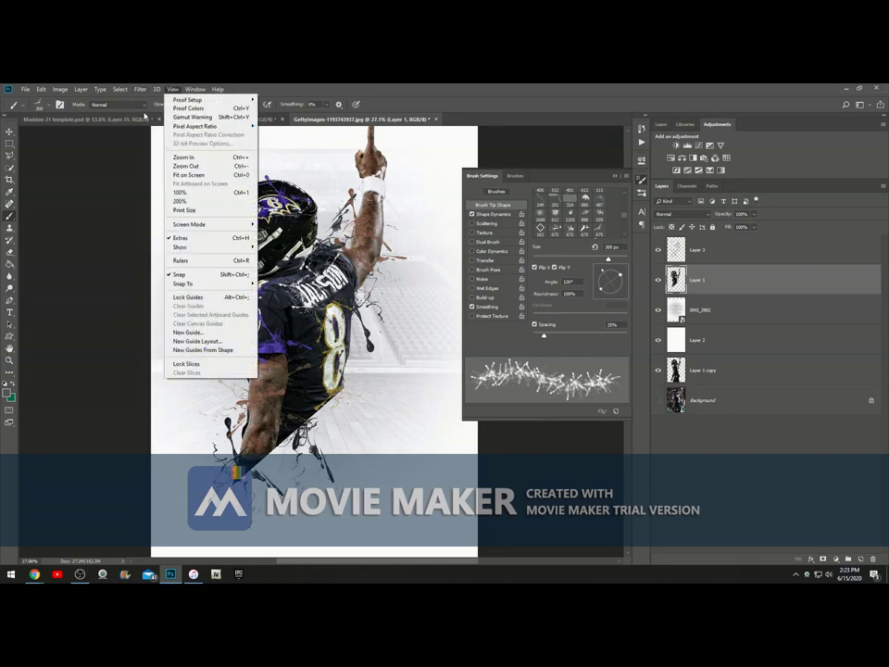
pyautogui.moveTo(140, 89)
pyautogui.click(174, 127)
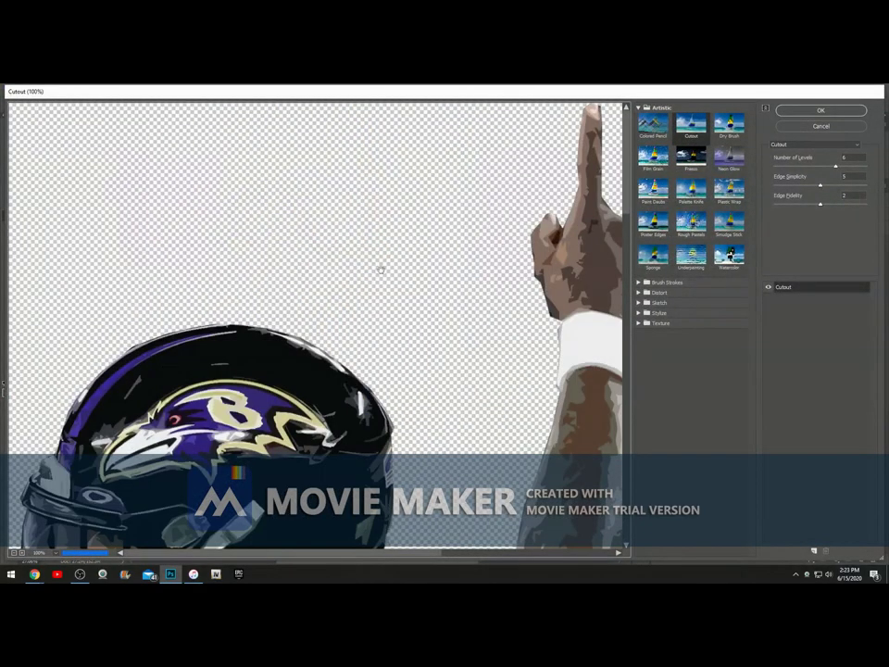
pyautogui.moveTo(836, 166); pyautogui.dragTo(833, 168)
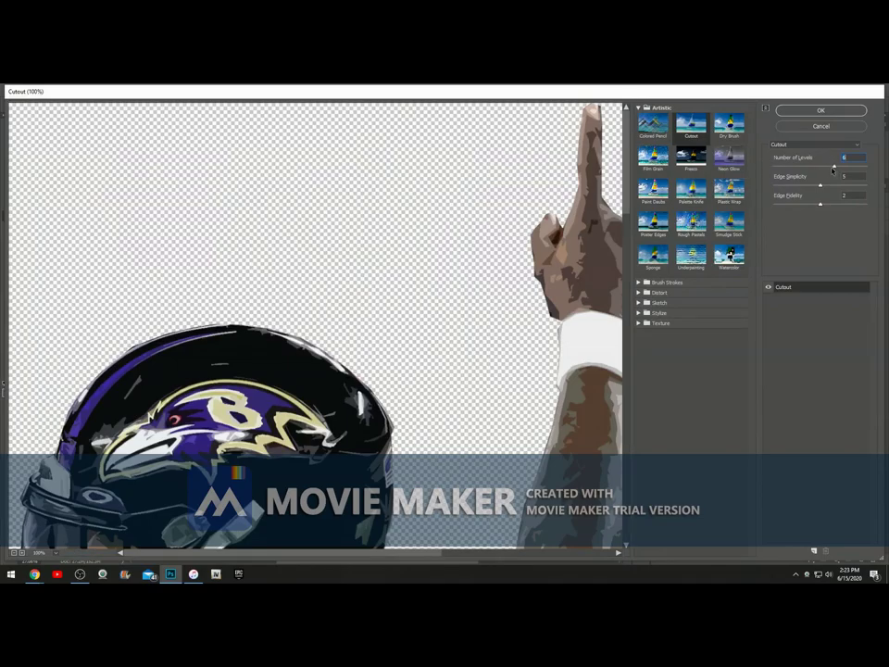
pyautogui.moveTo(362, 409); pyautogui.dragTo(367, 118)
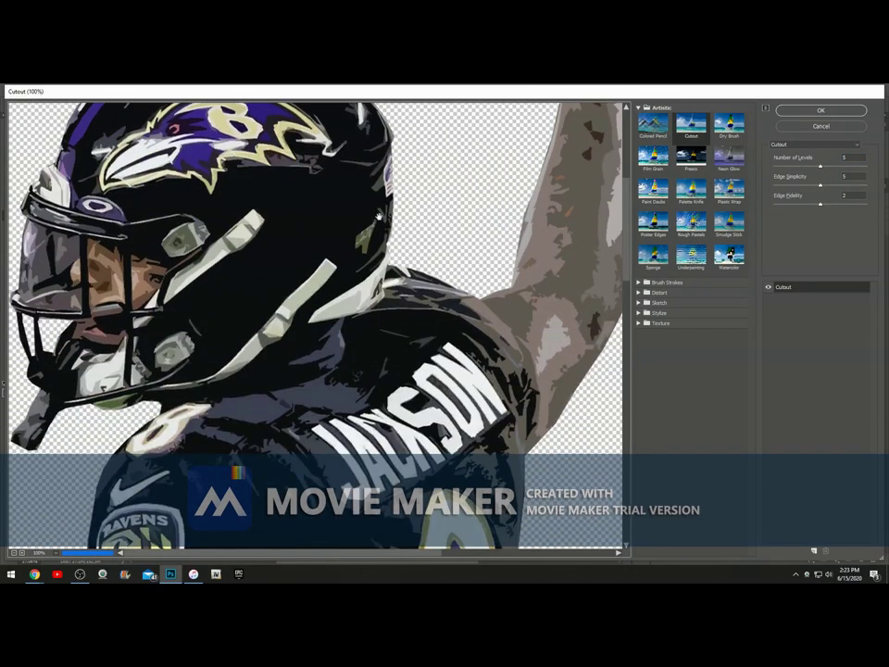
pyautogui.click(727, 125)
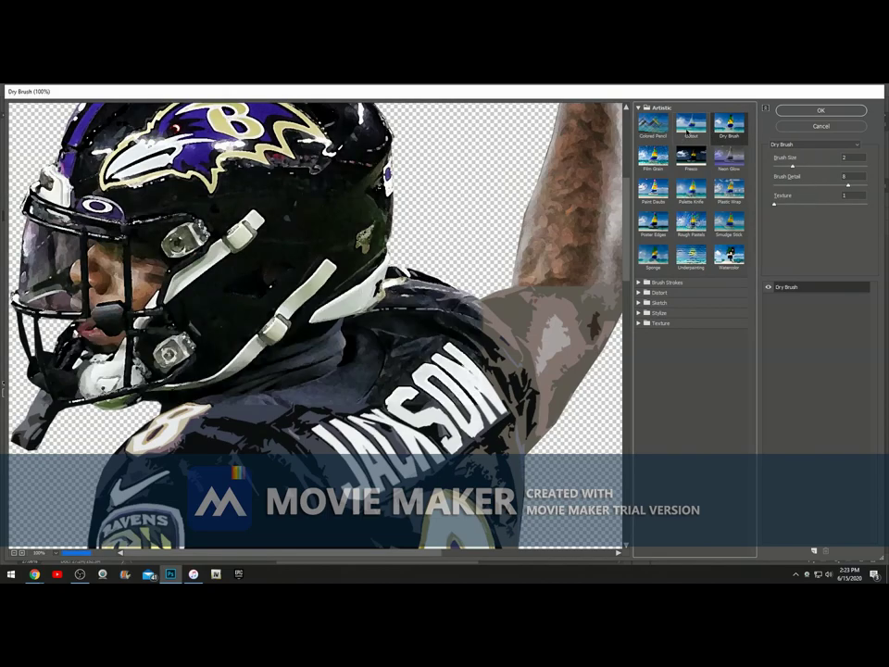
pyautogui.click(691, 125)
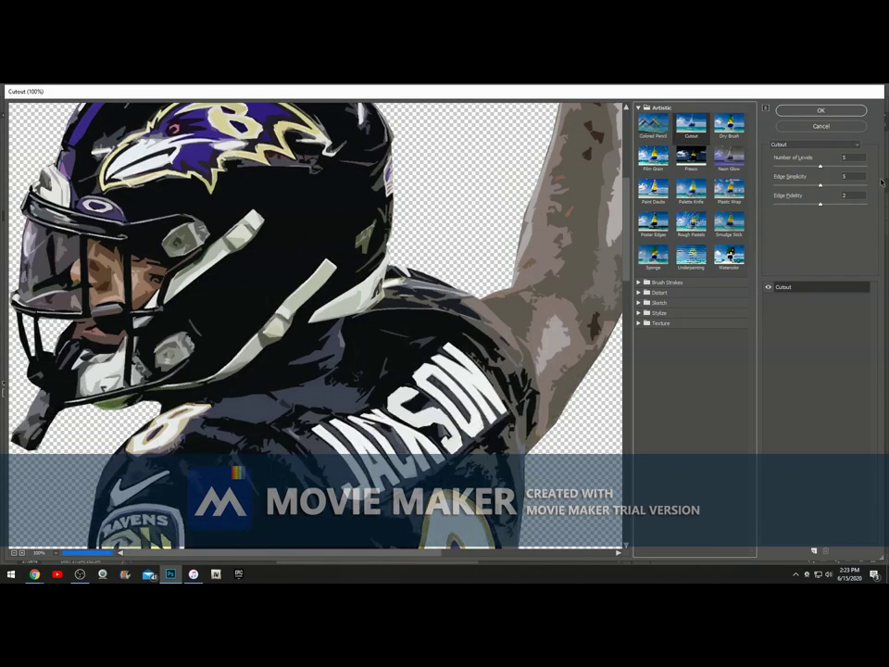
# Tune Cutout's number of levels and edge simplicity, raise edge fidelity to its maximum, dismiss the low disk space notice, and apply the filter.
pyautogui.click(14, 552)
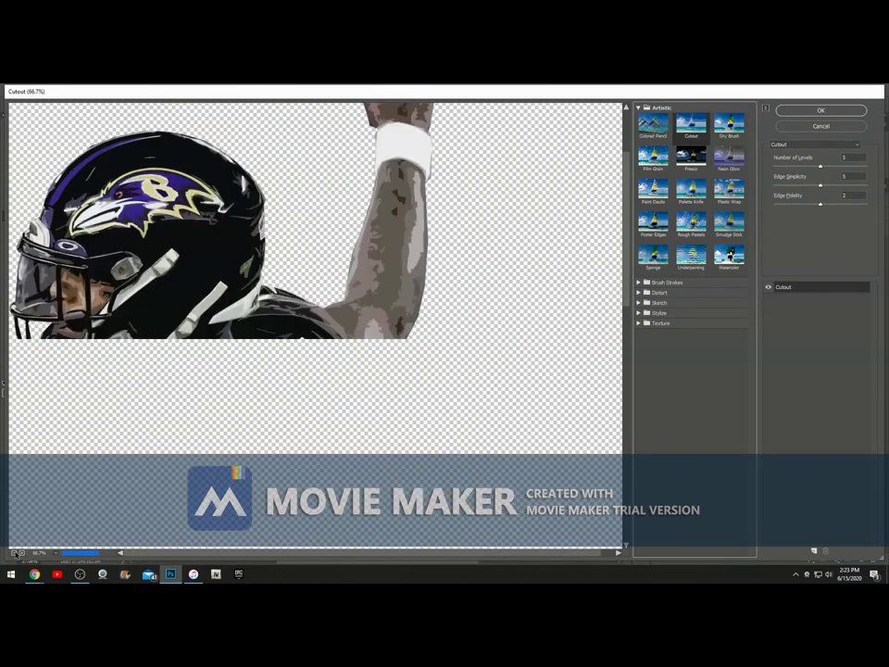
pyautogui.click(14, 552)
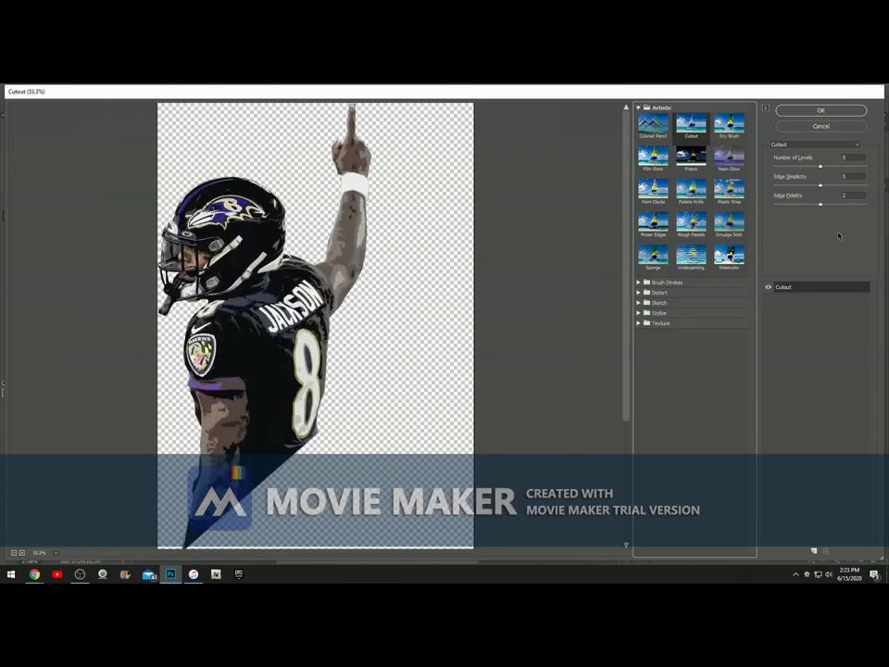
pyautogui.moveTo(819, 166); pyautogui.dragTo(805, 166)
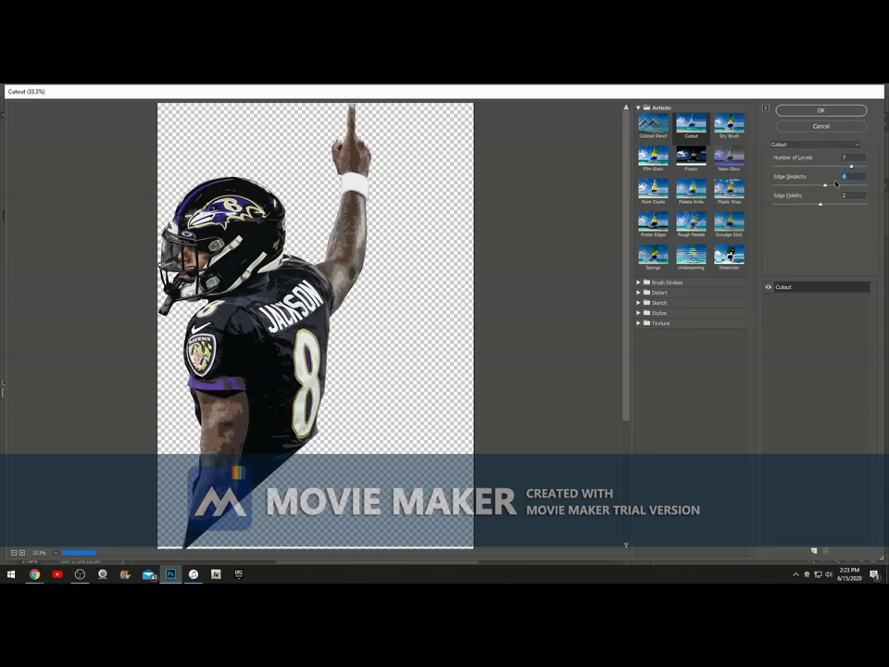
pyautogui.click(834, 184)
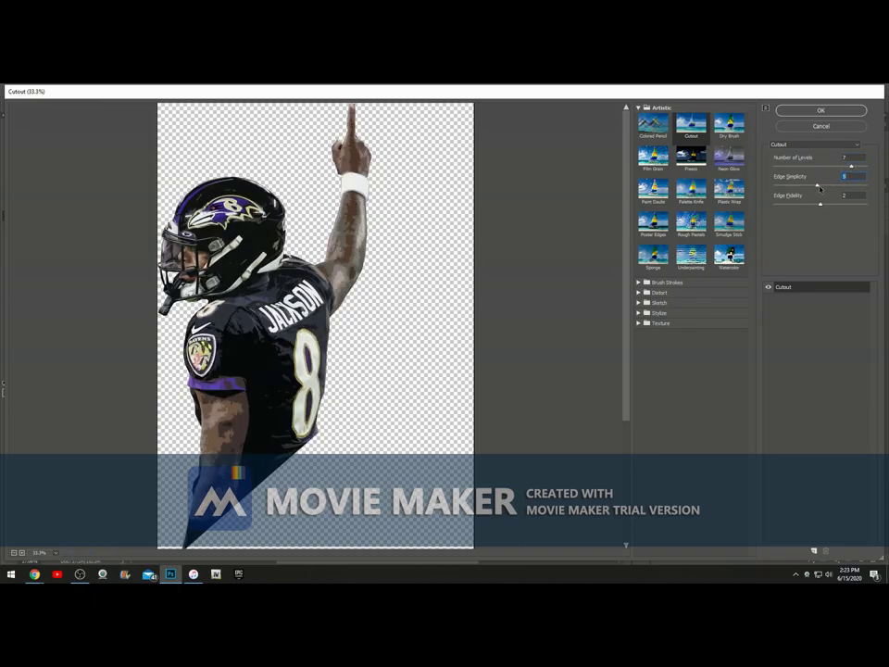
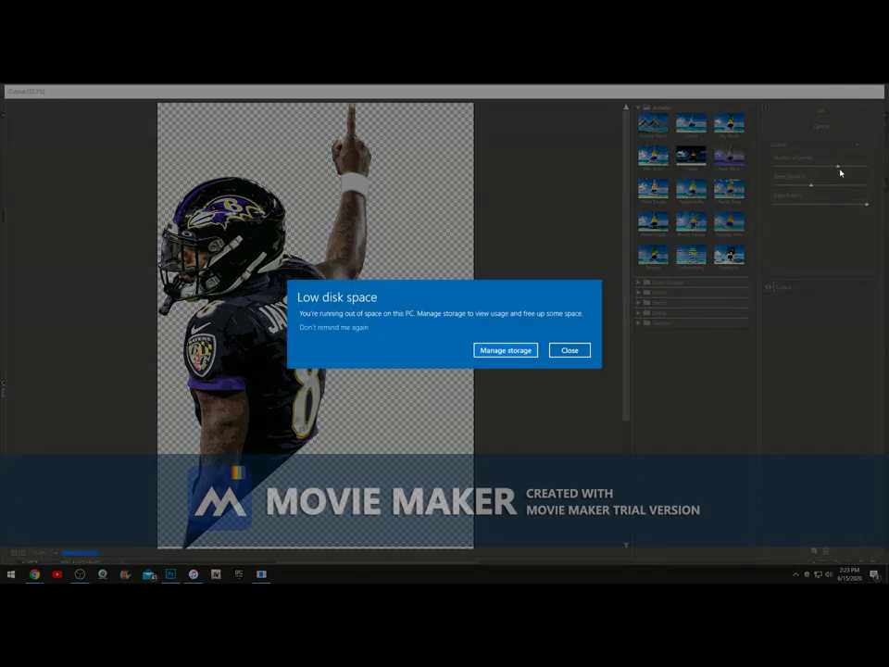
pyautogui.click(570, 350)
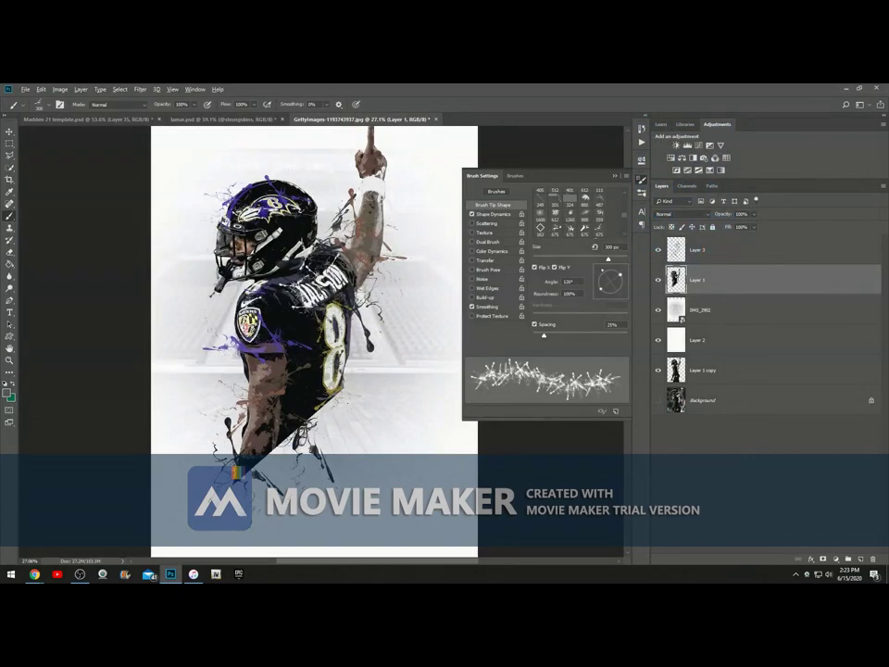
# Duplicate the filtered Layer 1 directly beneath Layer 2 as a backup and hide the backup layers.
pyautogui.hotkey('ctrl', '0')
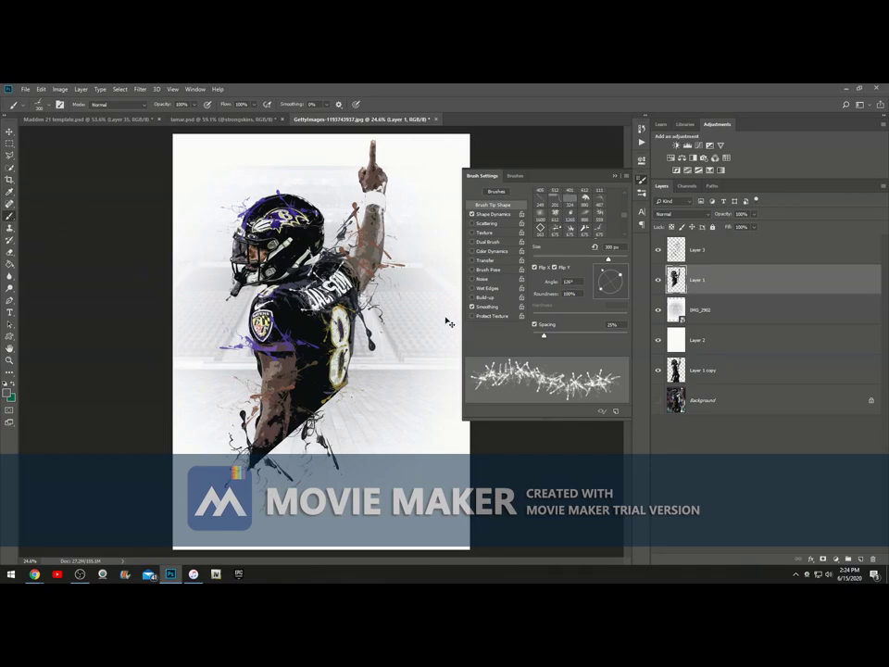
pyautogui.moveTo(697, 280); pyautogui.dragTo(699, 379)
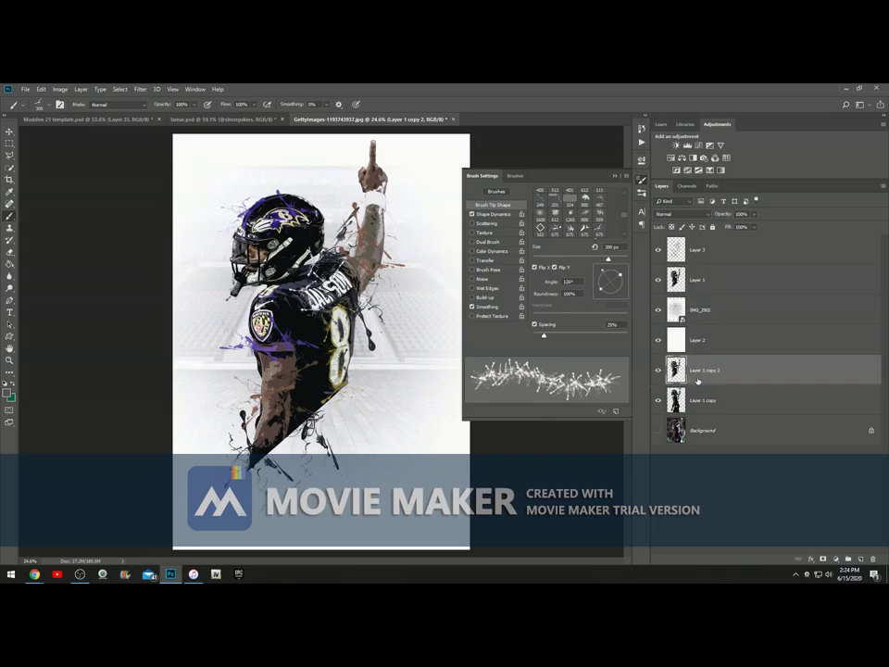
pyautogui.click(658, 370)
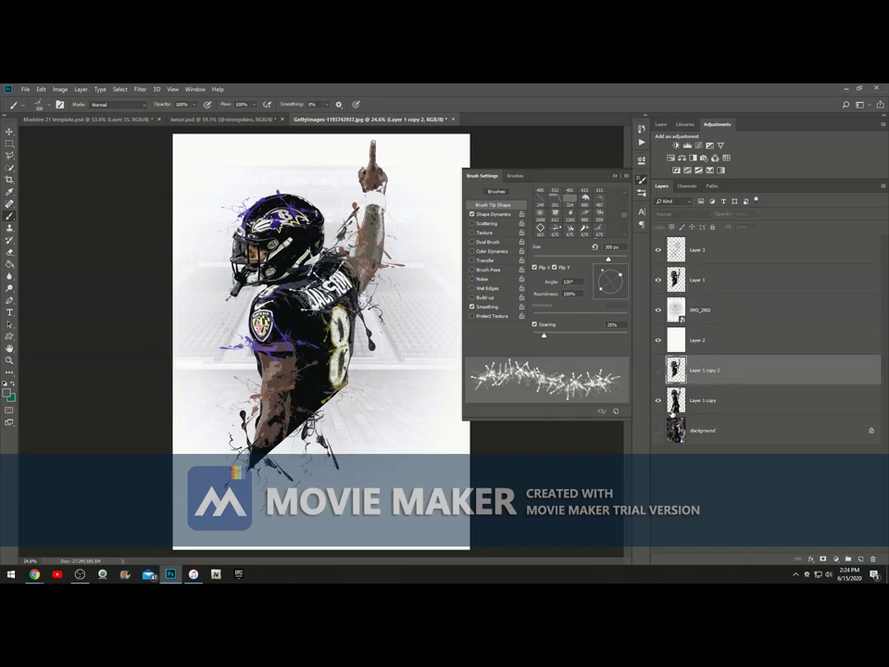
# Erase the edges of the player on Layer 1 with the textured eraser at 1300 px so they fade into the background.
pyautogui.click(691, 280)
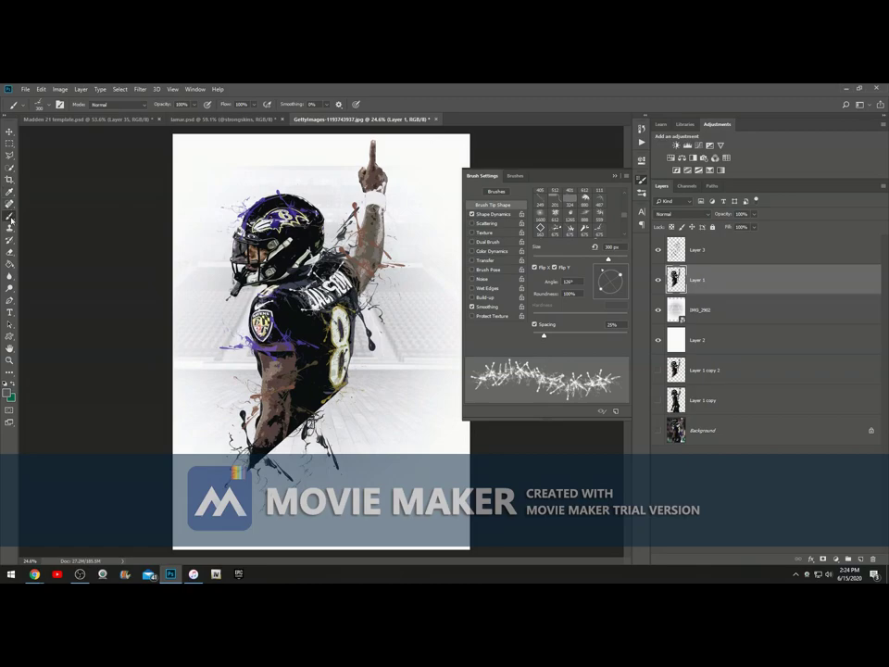
pyautogui.click(10, 253)
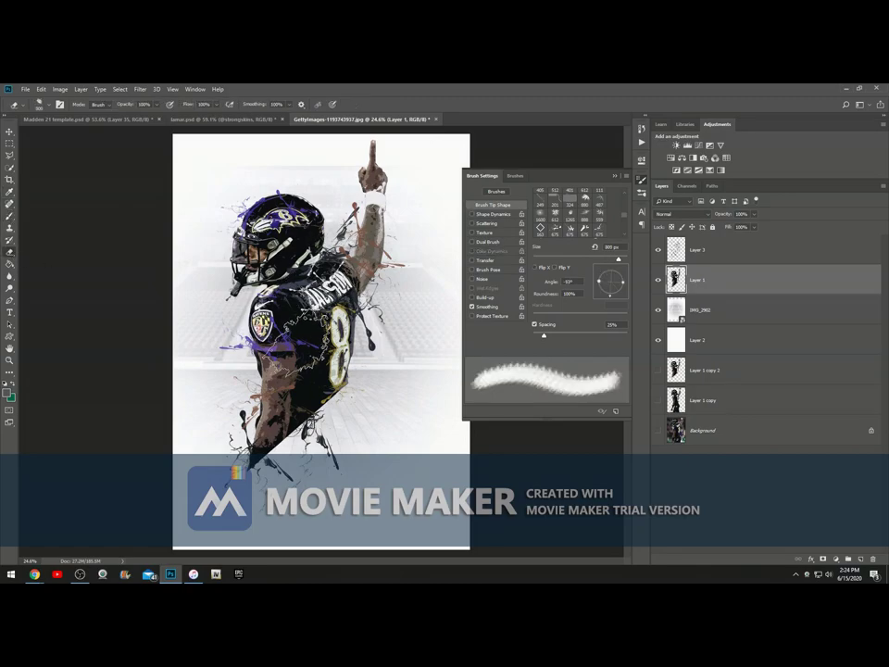
pyautogui.press(']')
pyautogui.press(']')
pyautogui.press(']')
pyautogui.press(']')
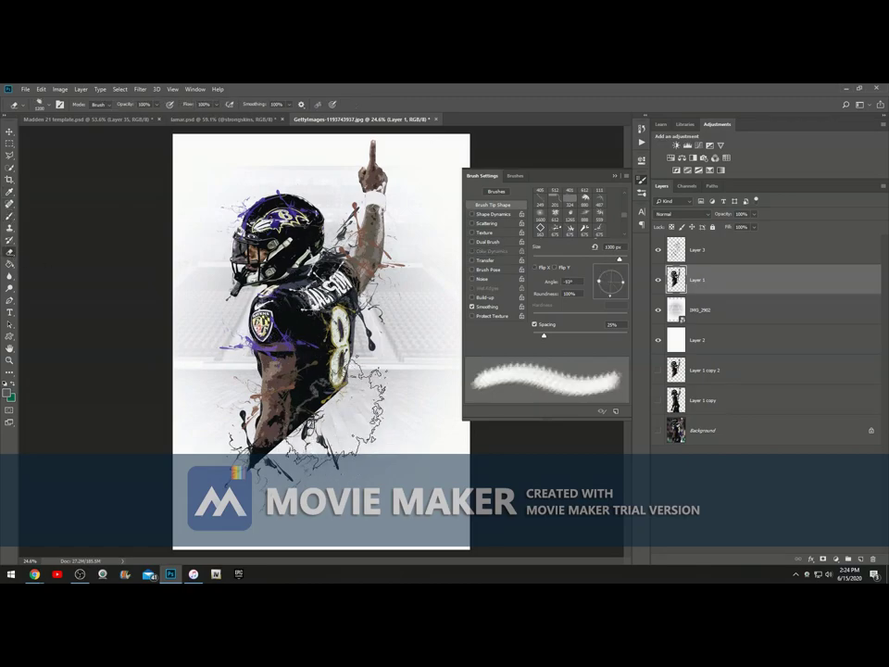
pyautogui.press('[')
pyautogui.press('[')
pyautogui.click(329, 413)
pyautogui.moveTo(244, 277)
pyautogui.mouseDown()
pyautogui.moveTo(219, 358)
pyautogui.moveTo(155, 326)
pyautogui.moveTo(161, 310)
pyautogui.mouseUp()
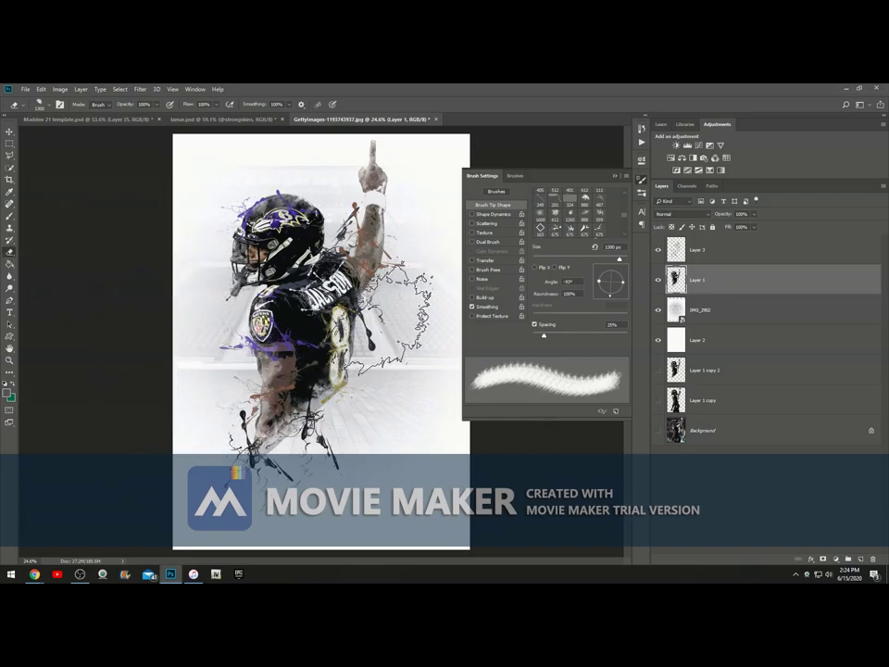
# Try the eraser's flow at 26%, return it to 100%, and set the eraser's smoothing to 12%.
pyautogui.click(217, 108)
pyautogui.moveTo(186, 119); pyautogui.dragTo(188, 119)
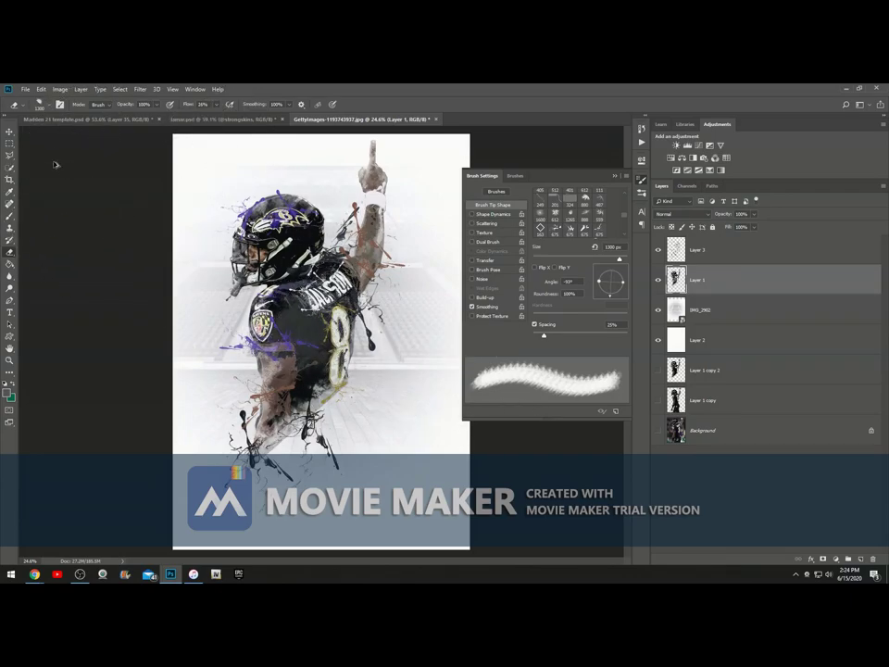
pyautogui.click(218, 108)
pyautogui.click(288, 107)
pyautogui.moveTo(266, 118); pyautogui.dragTo(251, 117)
# Try erasing the middle of the jersey on Layer 1 at 1300 px and 700 px, undo it, and set the tip angle to 135°.
pyautogui.click(315, 321)
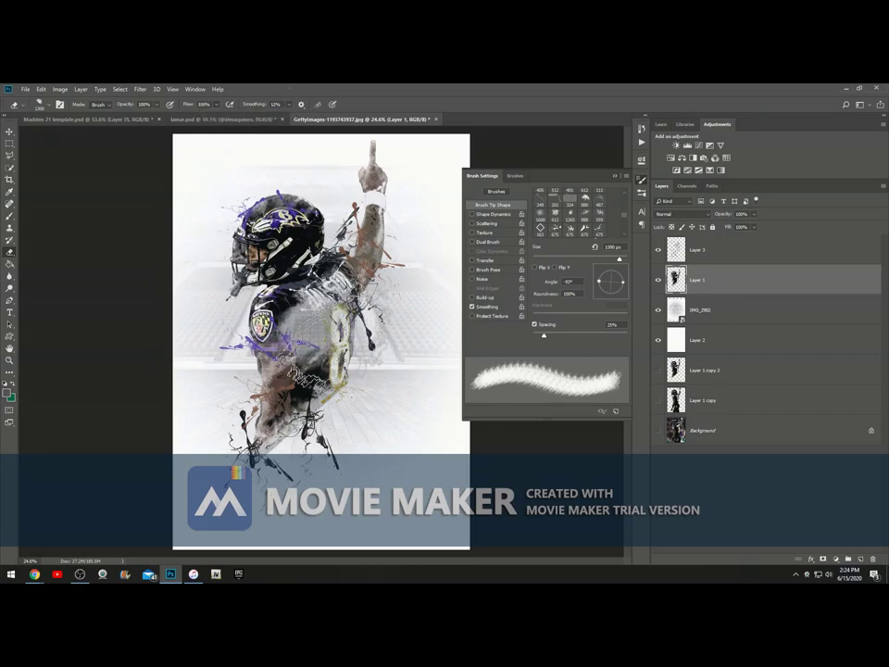
pyautogui.hotkey('ctrl', 'z')
pyautogui.press('[')
pyautogui.press('[')
pyautogui.press('[')
pyautogui.press('[')
pyautogui.press('[')
pyautogui.press('[')
pyautogui.hotkey('ctrl', 'z')
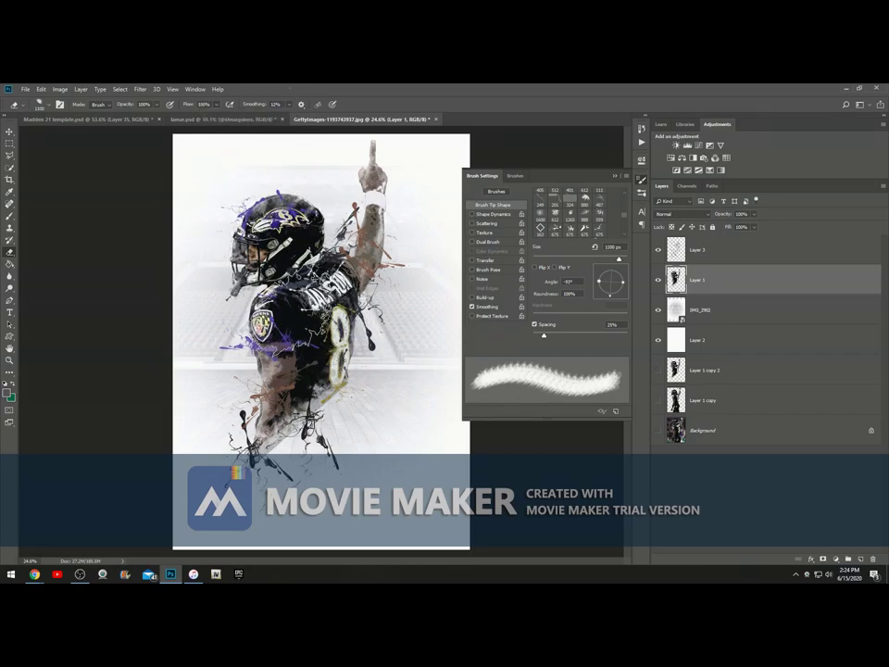
pyautogui.click(301, 326)
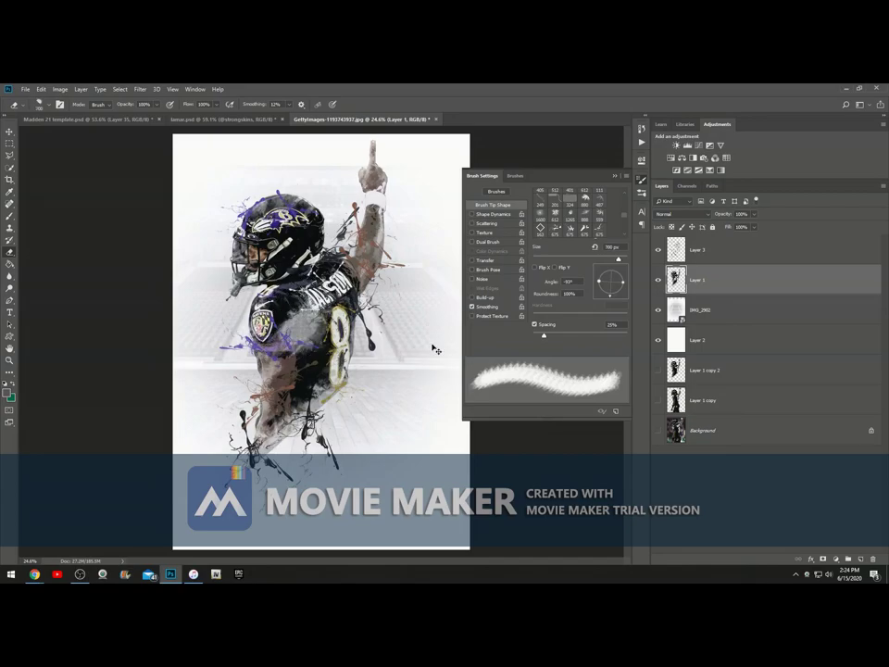
pyautogui.hotkey('ctrl', 'z')
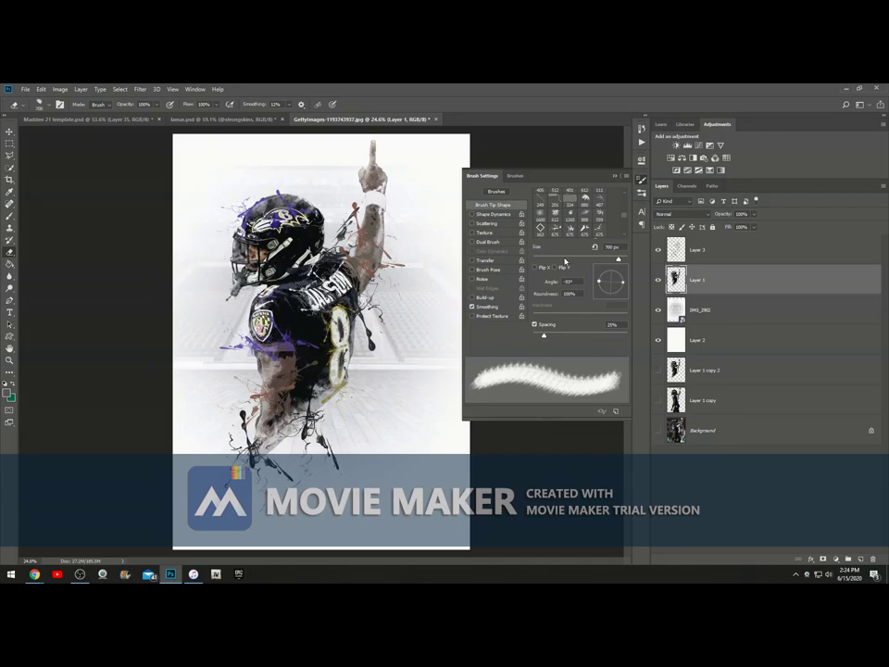
pyautogui.moveTo(601, 289); pyautogui.dragTo(606, 278)
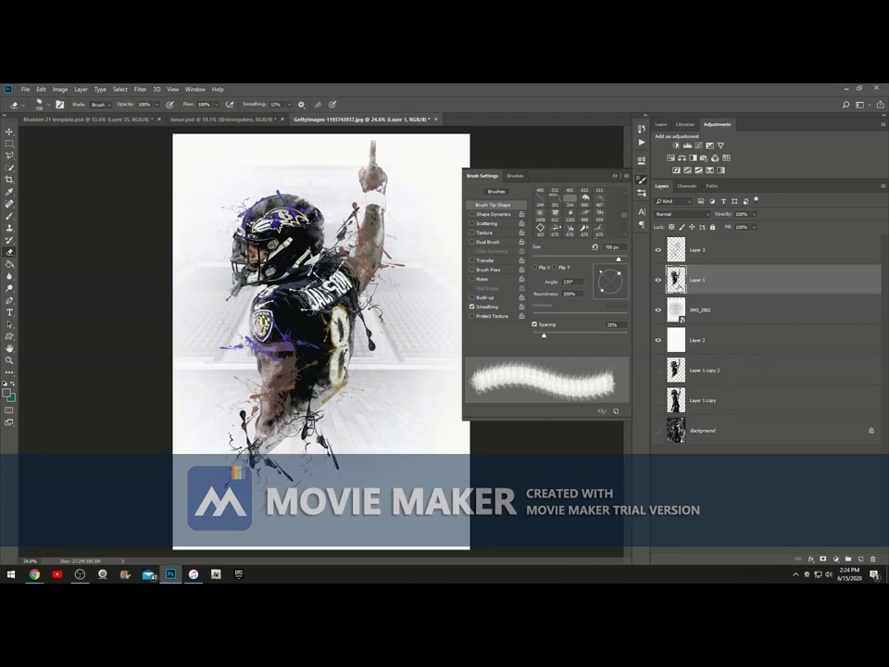
# Examine the layers of lamar.psd by toggling their visibility to see how its colored brushwork is built, and return to the GettyImages document.
pyautogui.click(256, 121)
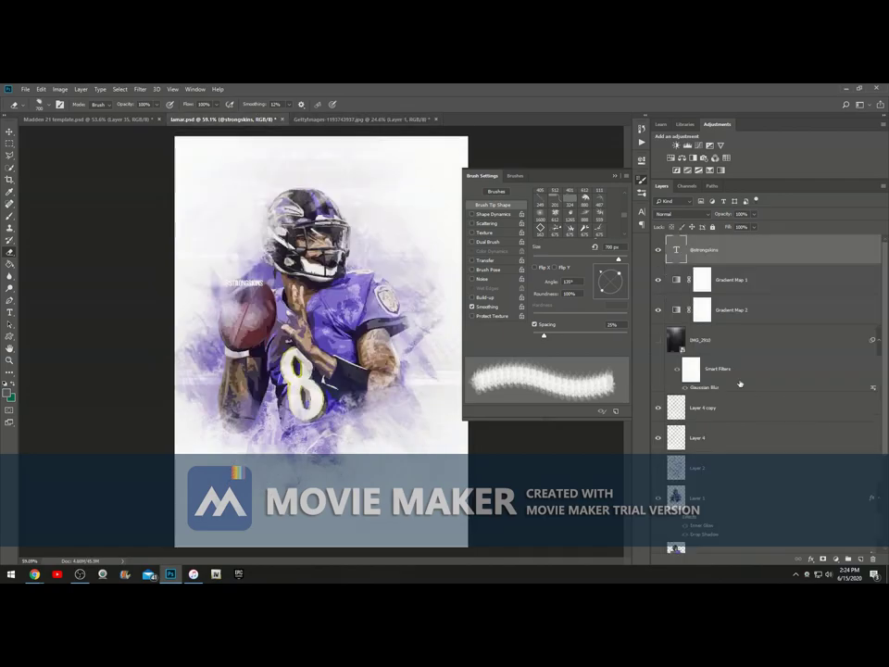
pyautogui.scroll(-1, 741, 389)
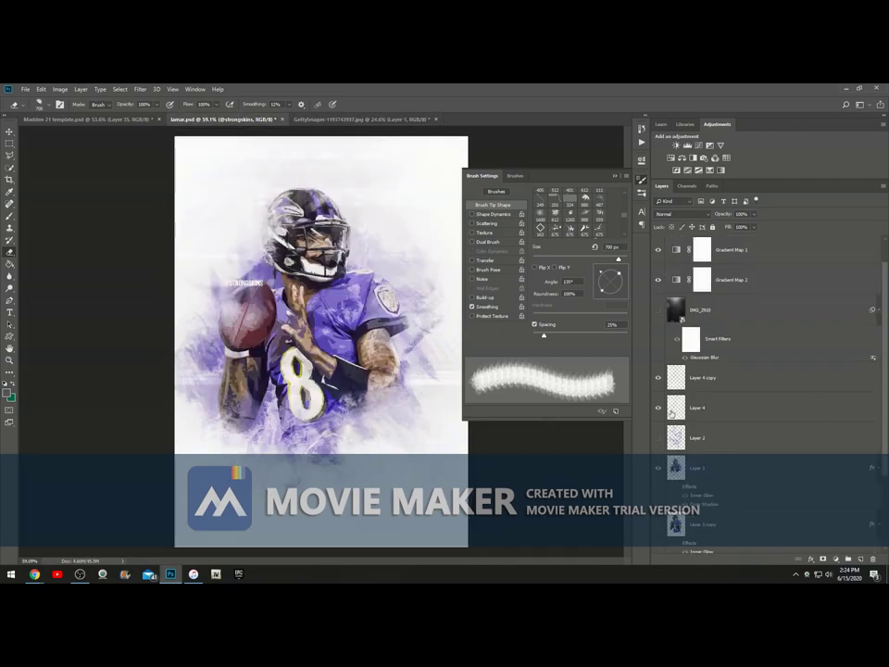
pyautogui.click(661, 379)
pyautogui.click(660, 379)
pyautogui.scroll(-2, 686, 386)
pyautogui.click(659, 320)
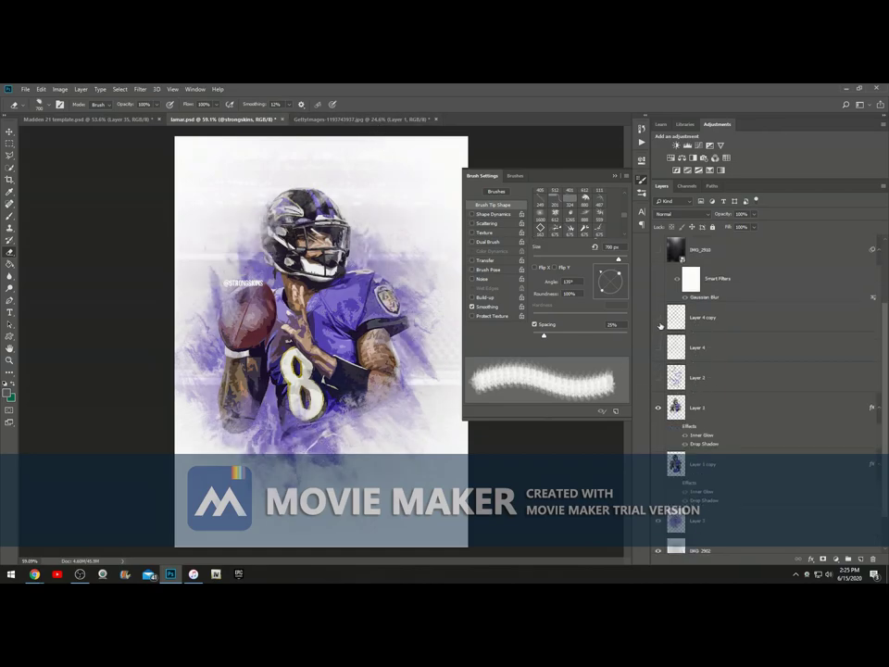
pyautogui.click(659, 320)
pyautogui.click(659, 348)
pyautogui.click(659, 523)
pyautogui.click(659, 524)
pyautogui.click(371, 122)
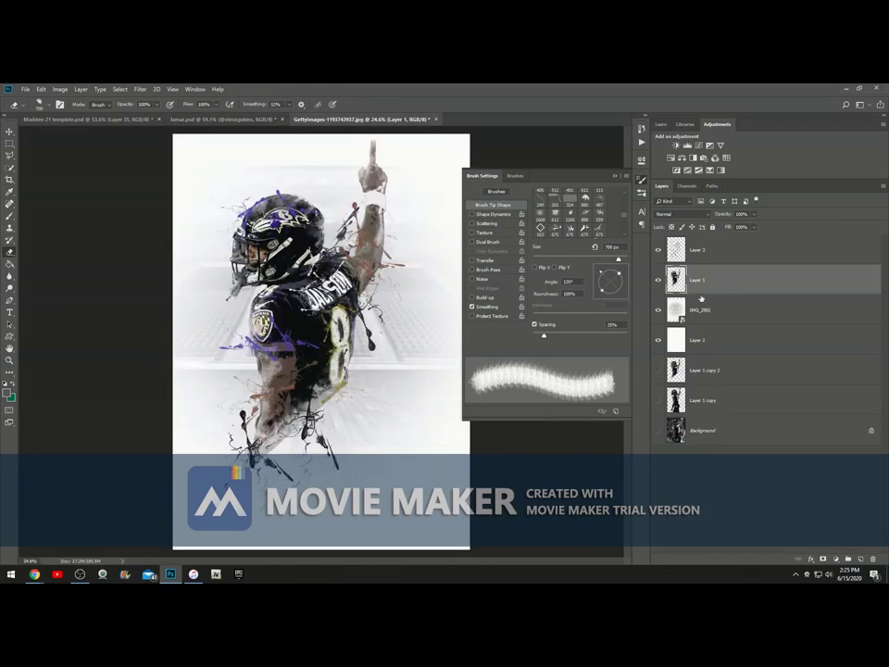
# Create a new layer directly beneath Layer 1 and sample the purple of the splatter near the elbow as the foreground color.
pyautogui.click(860, 559)
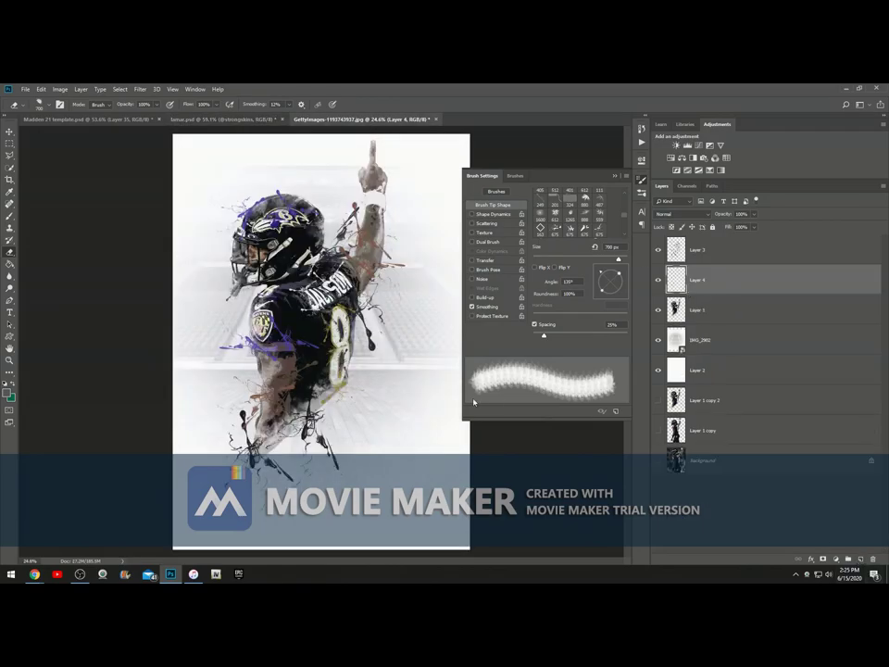
pyautogui.moveTo(674, 277); pyautogui.dragTo(674, 324)
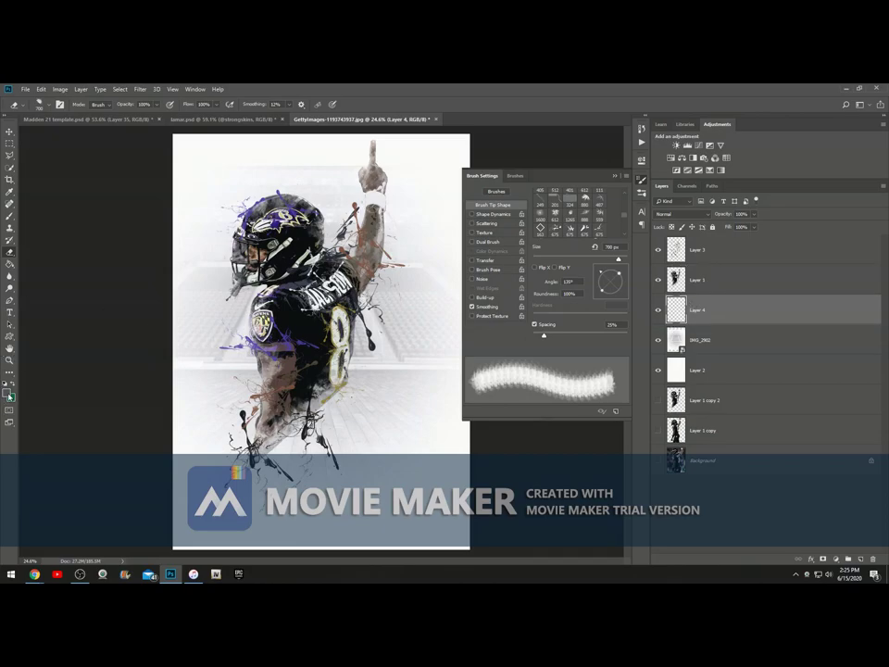
pyautogui.click(8, 394)
pyautogui.click(276, 344)
pyautogui.click(279, 346)
pyautogui.moveTo(280, 346); pyautogui.dragTo(282, 349)
pyautogui.click(227, 207)
# Choose the 1340 px smoky texture brush, undo a test dab above the helmet, and enlarge the brush to 1700 px.
pyautogui.press('e')
pyautogui.press('b')
pyautogui.rightClick(233, 179)
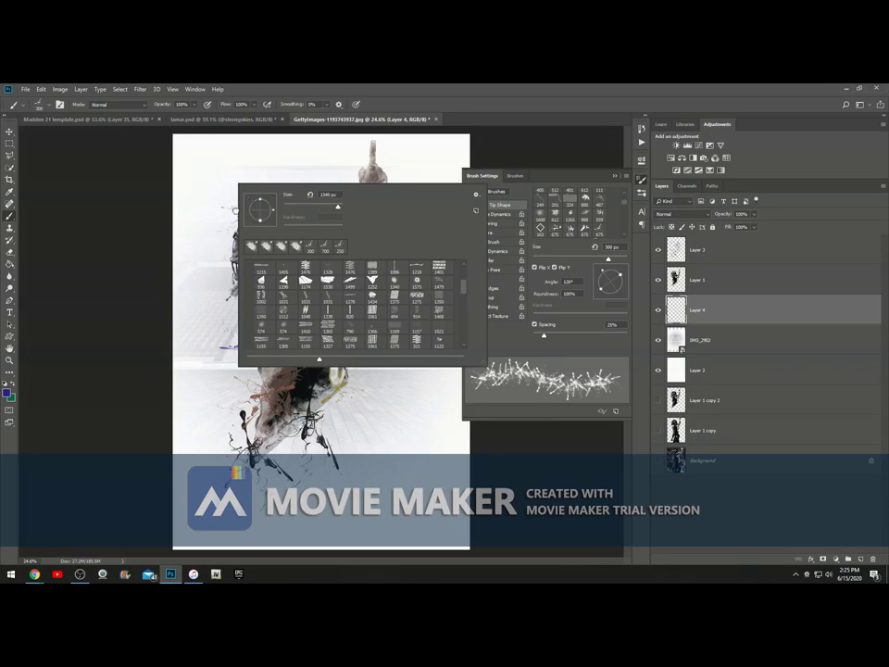
pyautogui.click(217, 174)
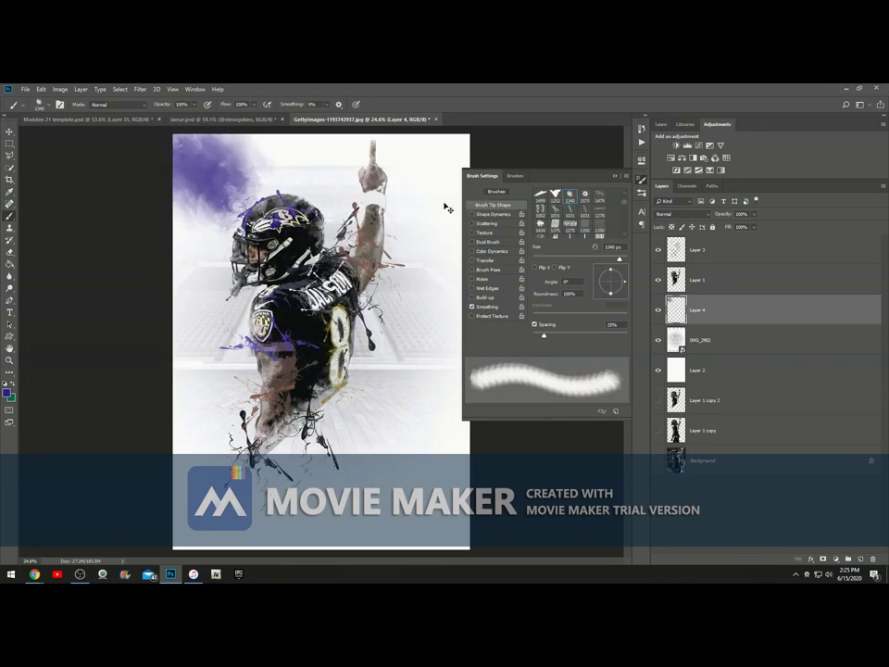
pyautogui.hotkey('ctrl', 'z')
pyautogui.press(']')
pyautogui.press(']')
pyautogui.press(']')
pyautogui.press(']')
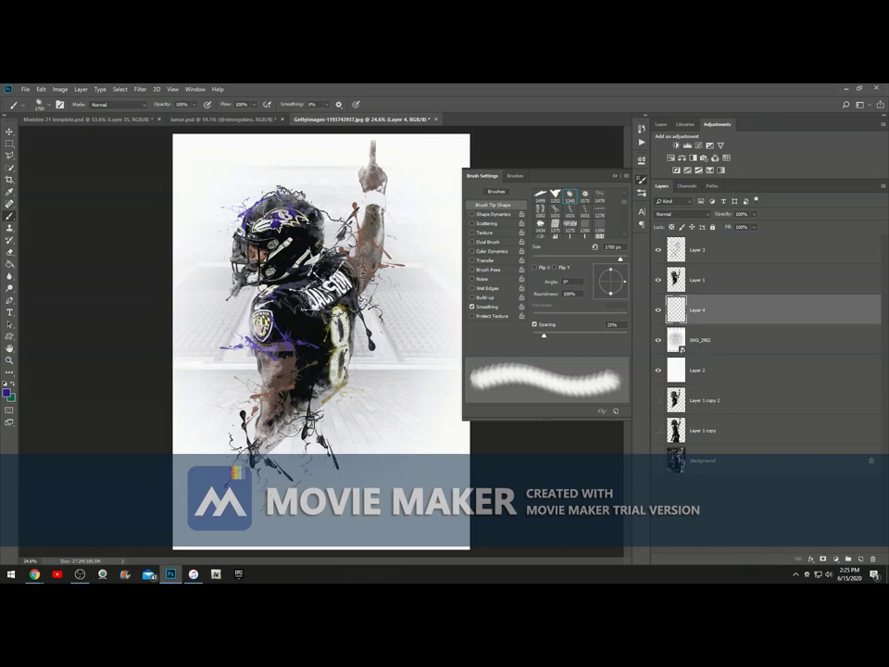
# Paint purple smoke on Layer 4 behind the helmet, torso, waist and back of the player.
pyautogui.click(285, 269)
pyautogui.click(280, 319)
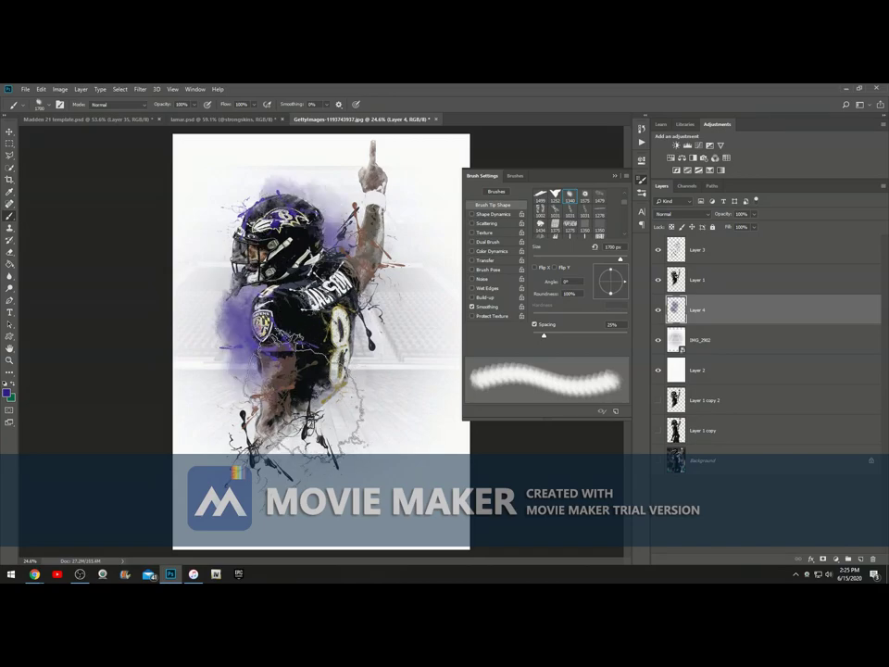
pyautogui.click(313, 401)
pyautogui.click(348, 324)
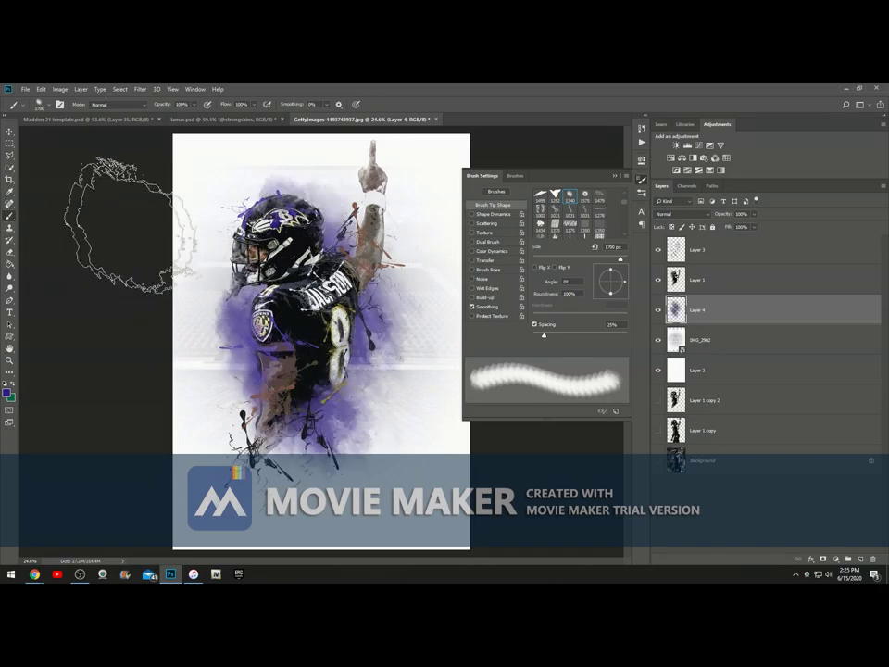
# Try Overlay blending on Layer 4 with two stacked duplicates, delete the duplicates, and restore Layer 4 to Normal.
pyautogui.click(681, 214)
pyautogui.click(680, 321)
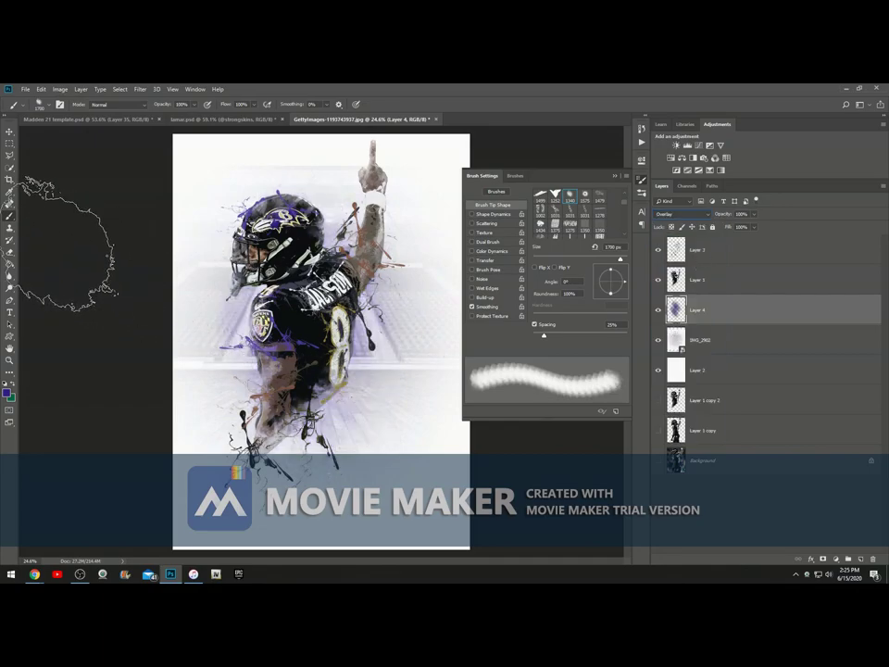
pyautogui.hotkey('ctrl', 'j')
pyautogui.hotkey('ctrl', 'j')
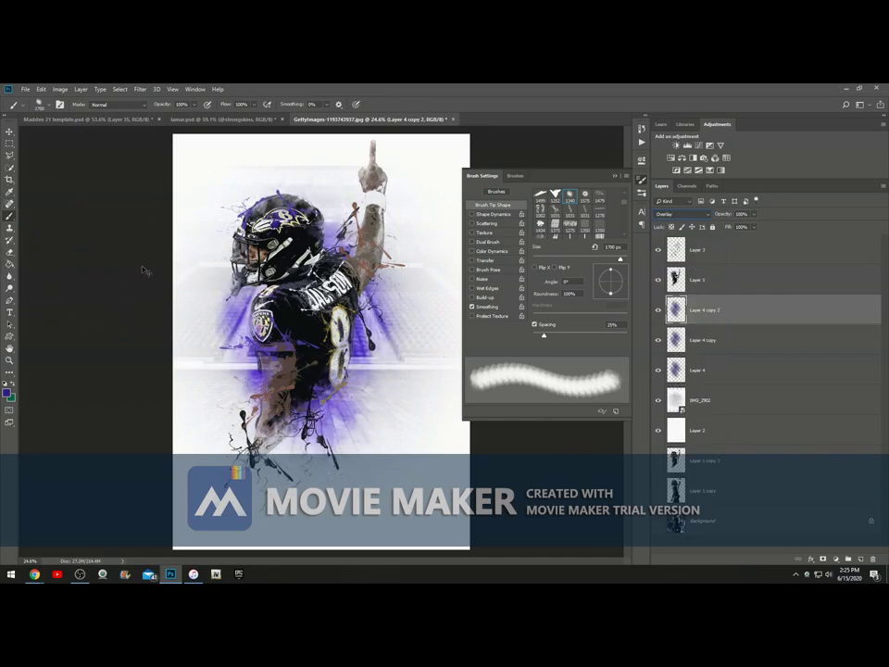
pyautogui.click(872, 559)
pyautogui.click(873, 558)
pyautogui.click(674, 214)
pyautogui.click(684, 222)
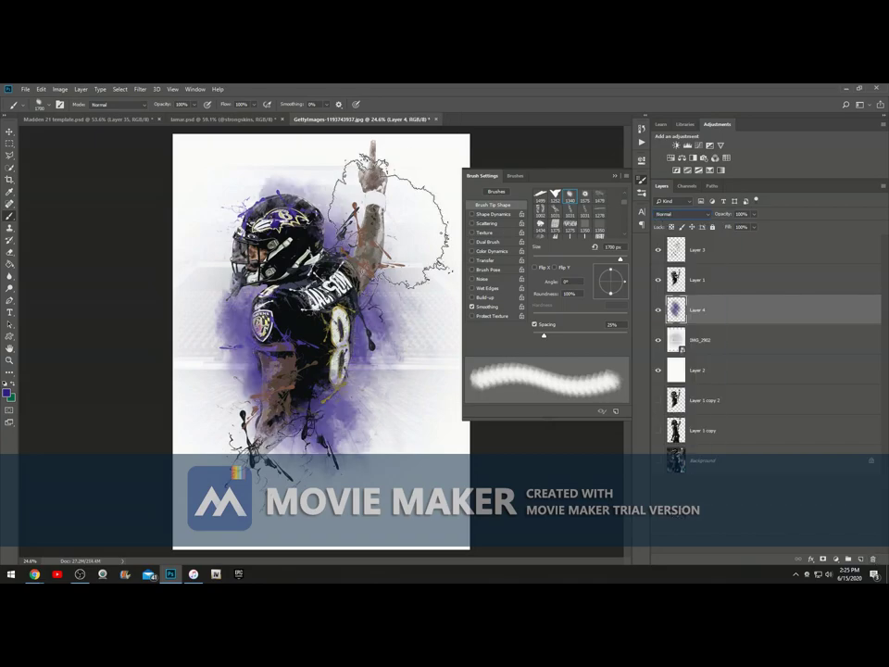
# Lower Layer 4's opacity to 59%, resize and reposition its purple smoke around the player, and compare the result with the layer hidden.
pyautogui.moveTo(704, 222); pyautogui.dragTo(703, 224)
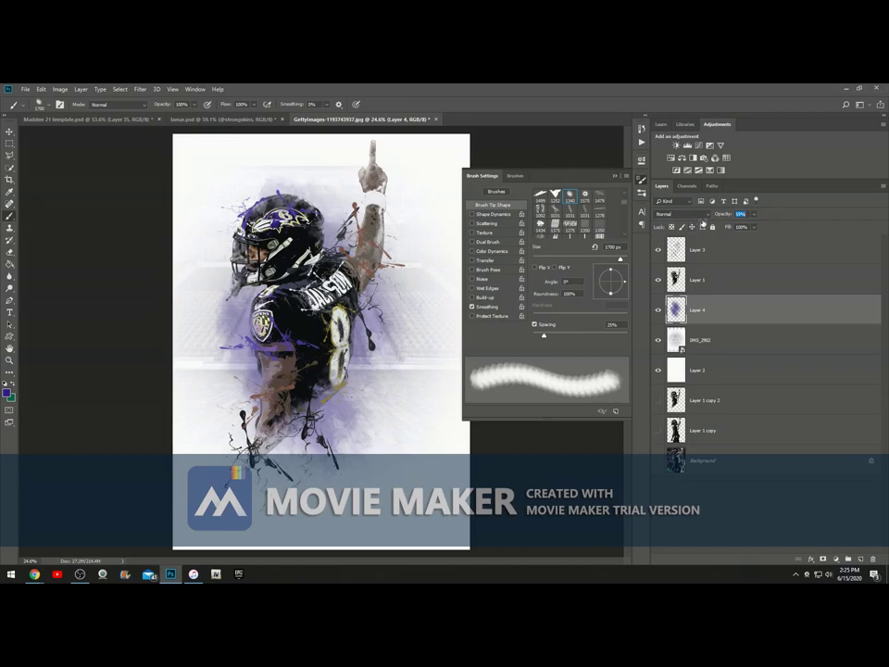
pyautogui.hotkey('ctrl', 't')
pyautogui.moveTo(450, 489); pyautogui.dragTo(528, 553)
pyautogui.moveTo(385, 432); pyautogui.dragTo(356, 401)
pyautogui.moveTo(475, 137); pyautogui.dragTo(390, 220)
pyautogui.moveTo(349, 270); pyautogui.dragTo(378, 208)
pyautogui.click(384, 104)
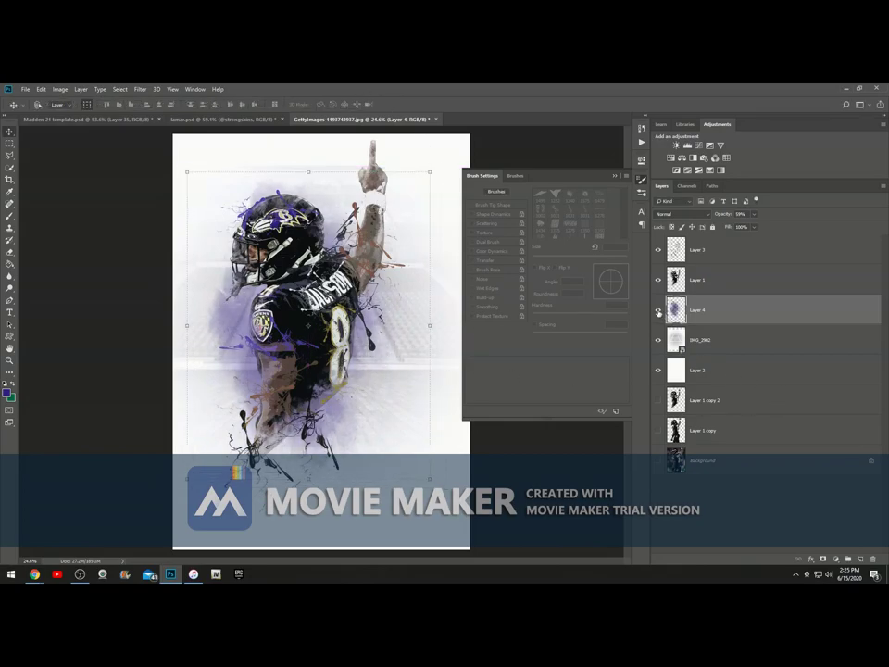
pyautogui.click(658, 312)
pyautogui.click(658, 313)
# Turn Layer 4's purple smoke grey with Hue/Saturation, using saturation -100 and lightness -100.
pyautogui.click(59, 89)
pyautogui.moveTo(84, 113)
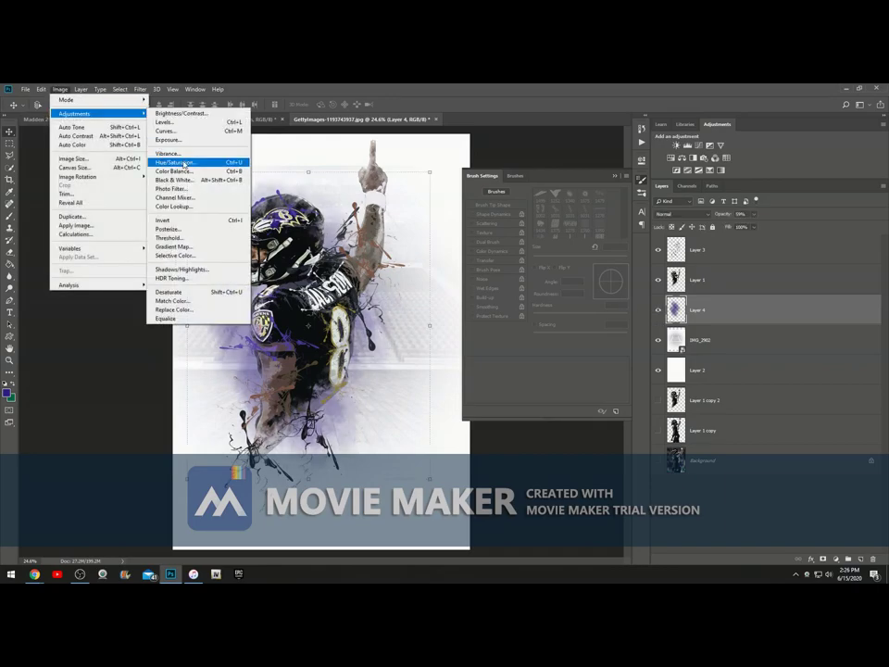
pyautogui.click(195, 162)
pyautogui.moveTo(268, 315); pyautogui.dragTo(542, 332)
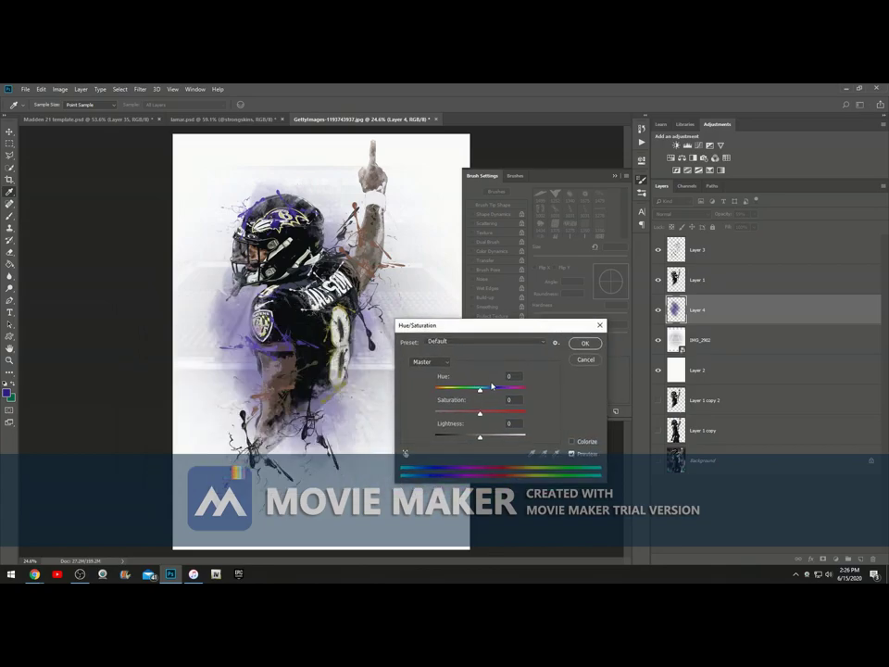
pyautogui.moveTo(479, 413); pyautogui.dragTo(419, 426)
pyautogui.moveTo(478, 438); pyautogui.dragTo(441, 436)
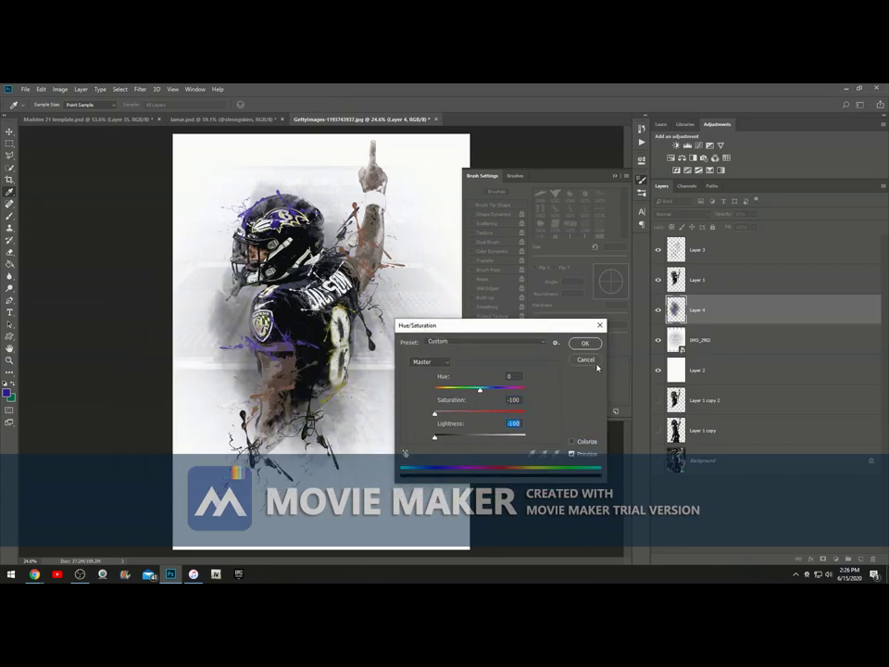
pyautogui.click(598, 324)
pyautogui.press('v')
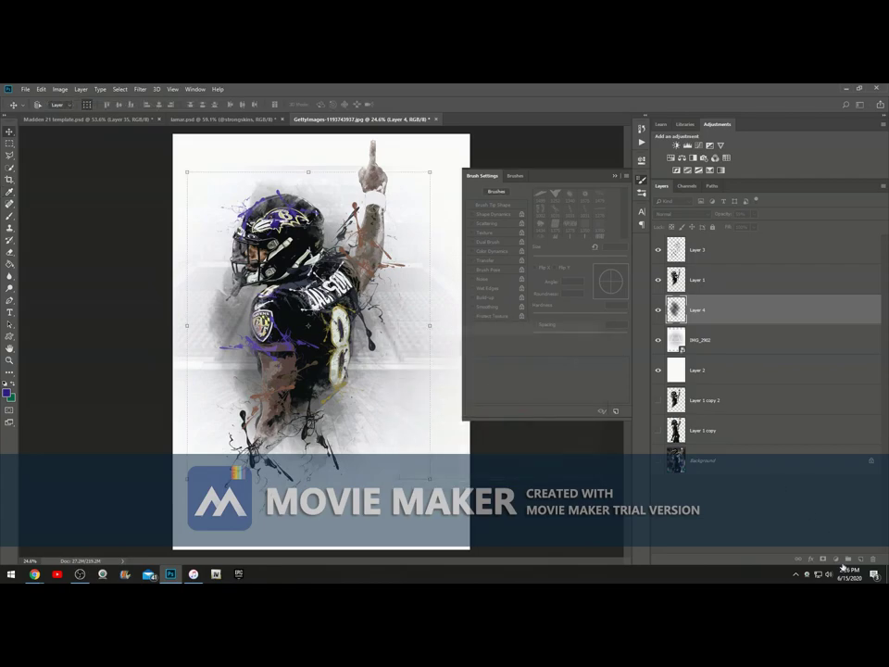
# Start over with an empty Layer 4 and set the foreground color to black (#000000) for the Brush tool.
pyautogui.click(8, 394)
pyautogui.click(91, 326)
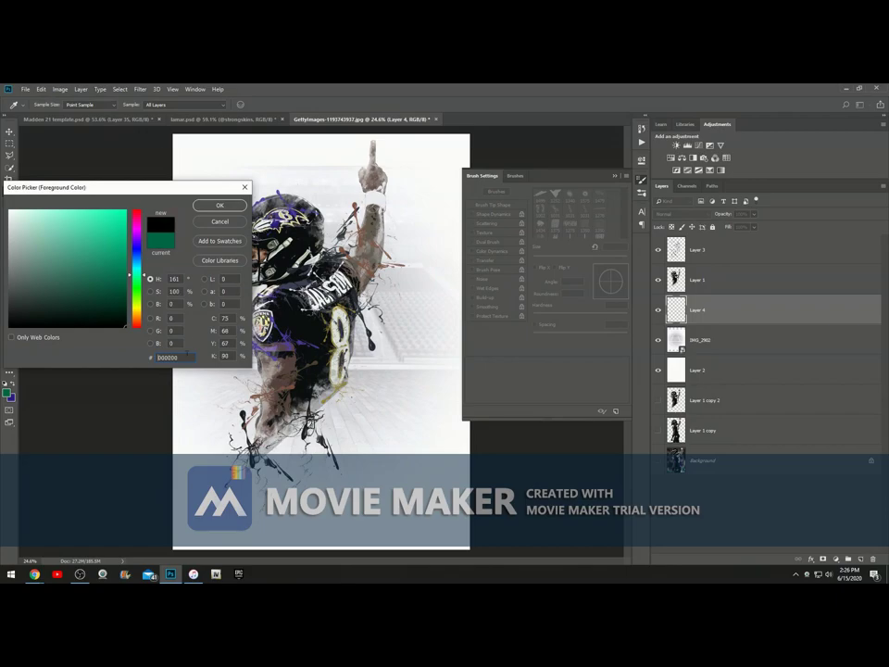
pyautogui.click(207, 205)
pyautogui.click(9, 216)
# Paint black smoke on Layer 4 behind the player's helmet and torso at 1700 px, undoing the last dab near the lower arm.
pyautogui.click(281, 224)
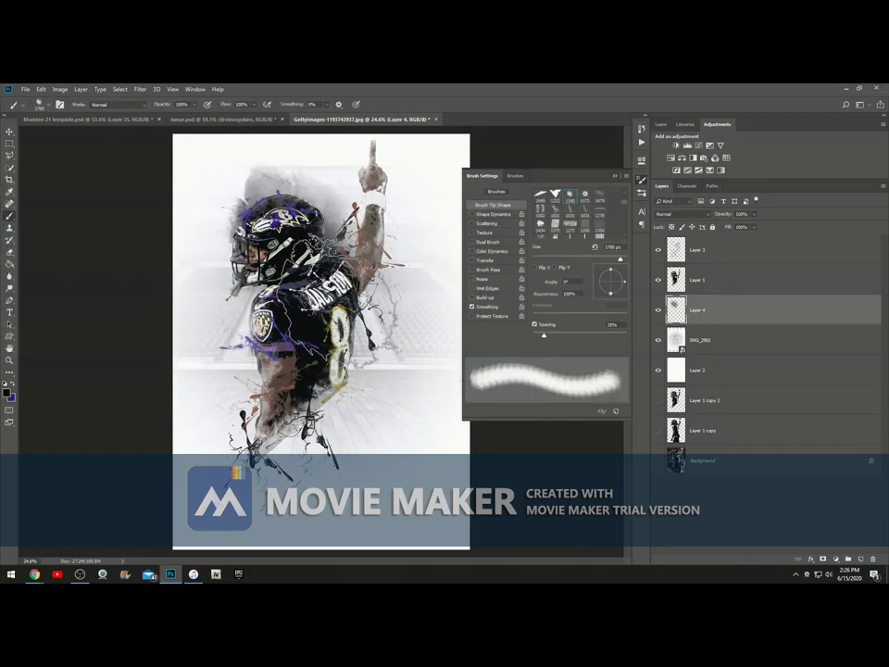
pyautogui.click(329, 329)
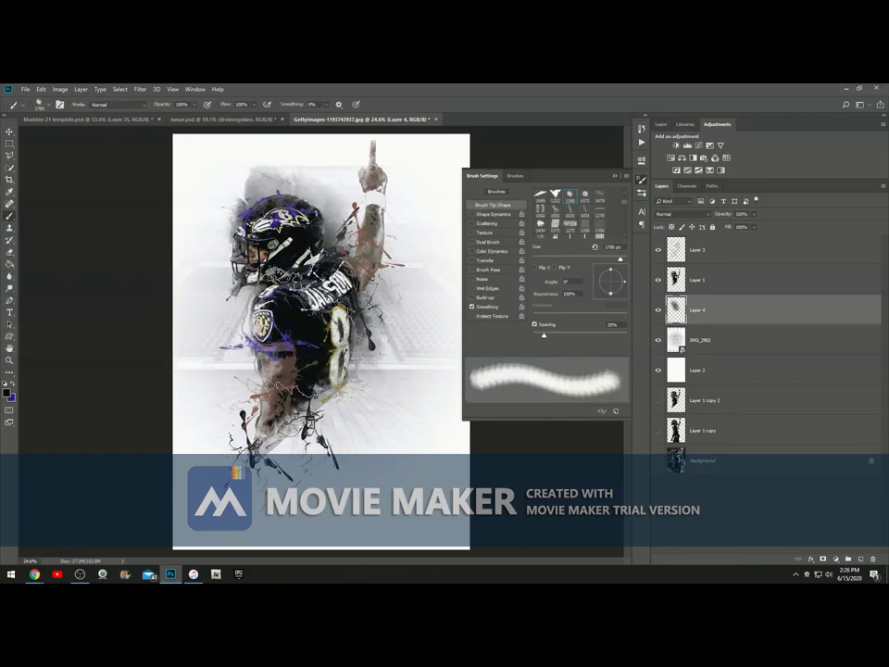
pyautogui.click(311, 341)
pyautogui.click(285, 398)
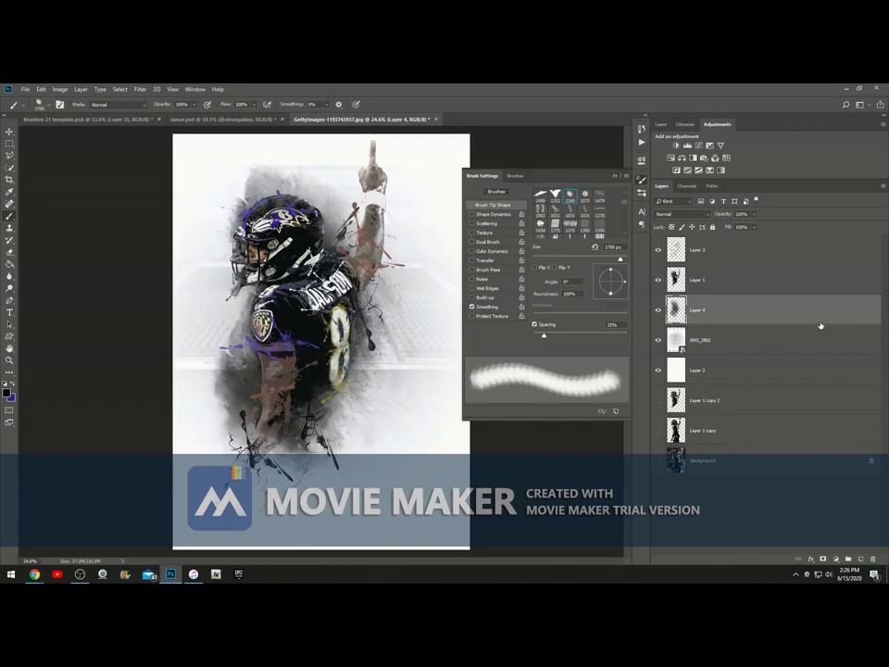
pyautogui.hotkey('ctrl', 'z')
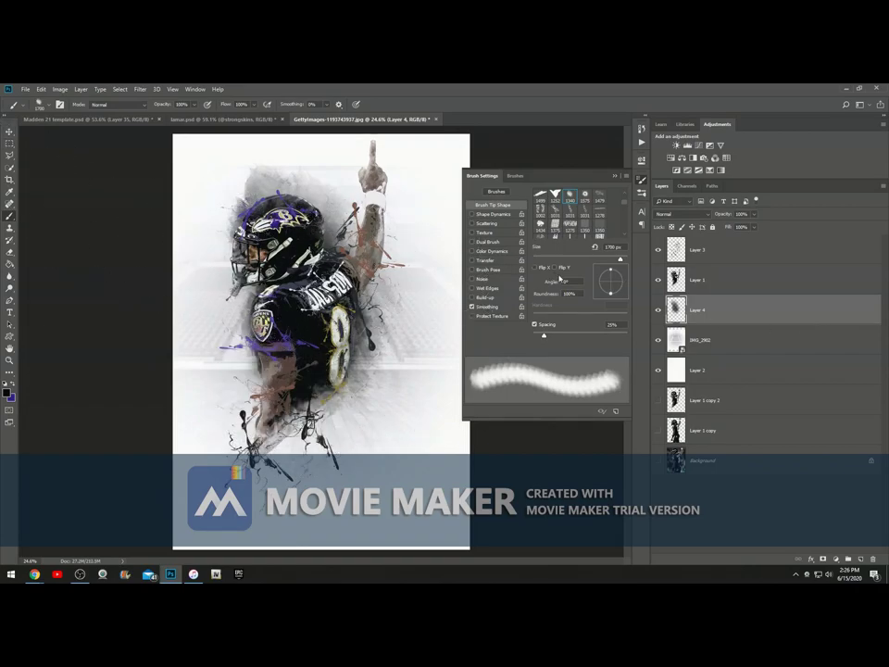
# Scale Layer 4's black smoke to about 110% and reposition it behind the player.
pyautogui.click(9, 132)
pyautogui.click(317, 155)
pyautogui.moveTo(328, 194); pyautogui.dragTo(326, 212)
pyautogui.moveTo(422, 174); pyautogui.dragTo(410, 202)
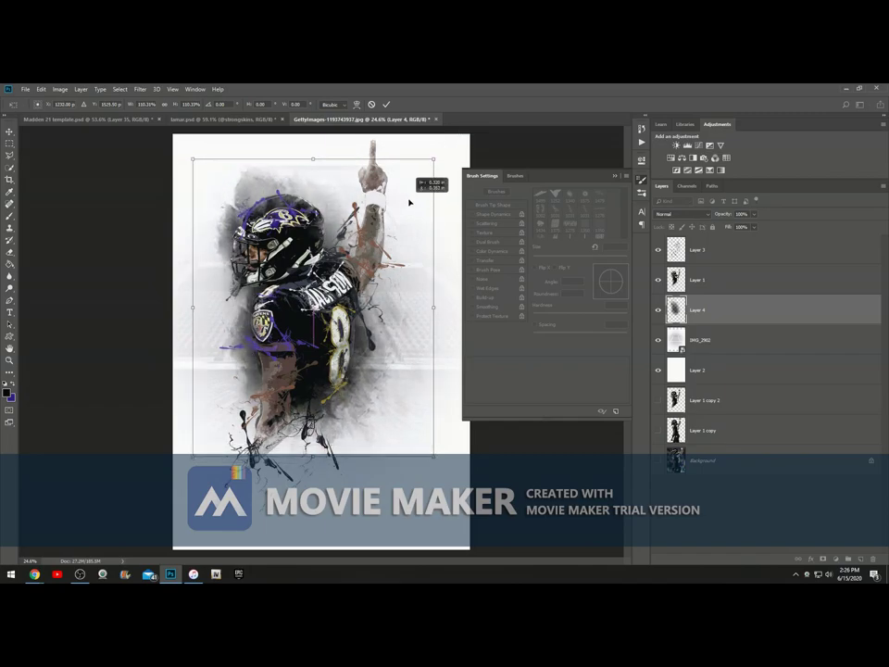
pyautogui.click(388, 104)
# Lower Layer 4's opacity to 52% and check the smoke with Layer 1 briefly hidden.
pyautogui.moveTo(723, 215); pyautogui.dragTo(692, 222)
pyautogui.press('6')
pyautogui.press('6')
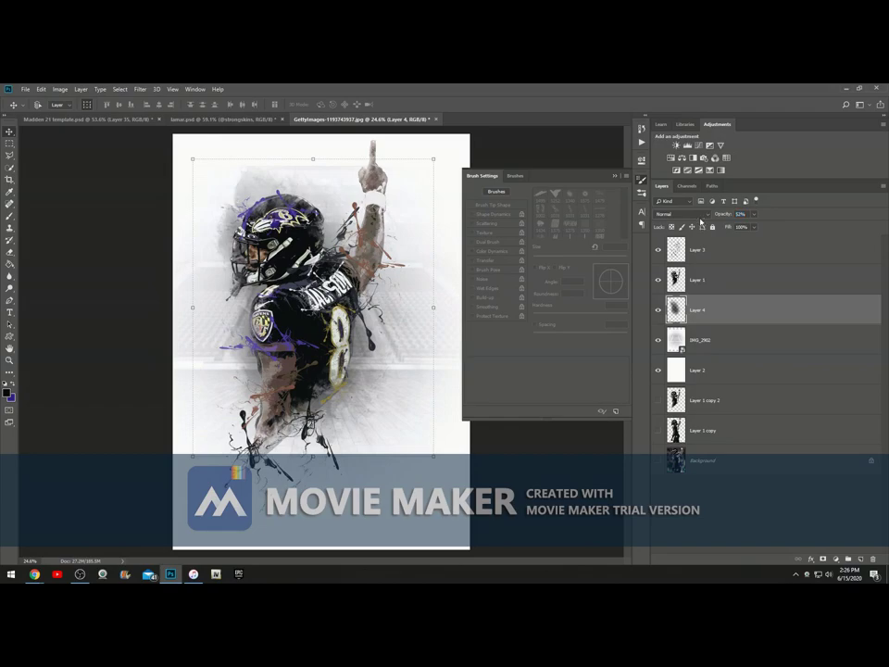
pyautogui.click(658, 278)
pyautogui.click(658, 277)
# Add a new empty layer directly above Layer 1 and activate the Brush tool.
pyautogui.click(697, 285)
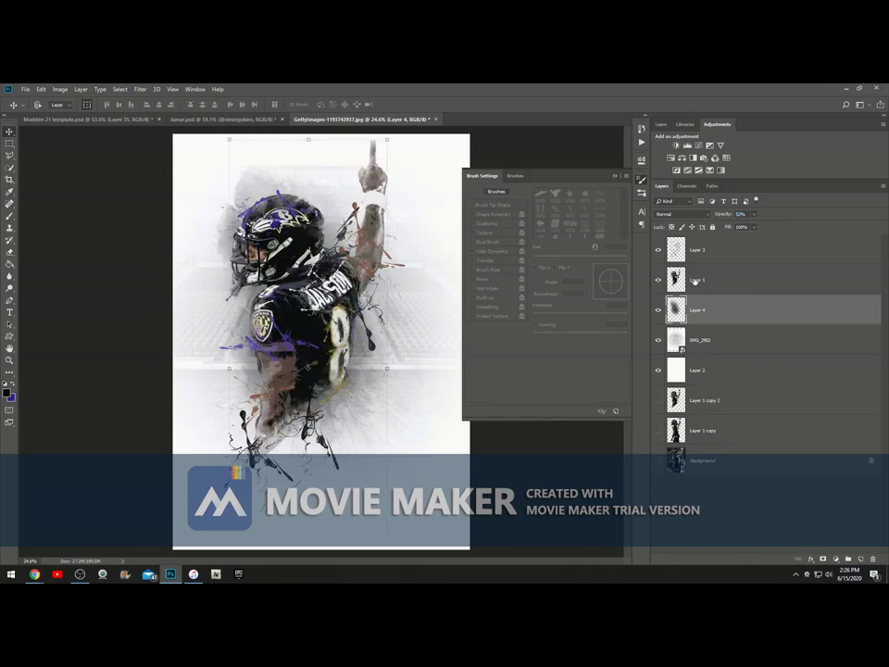
pyautogui.click(861, 560)
pyautogui.click(8, 210)
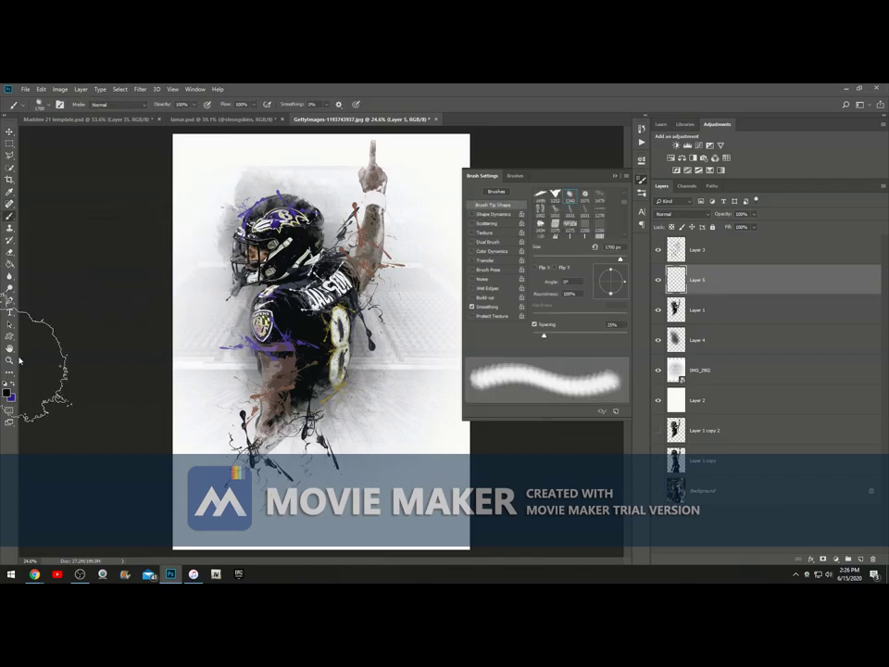
# Set the foreground colour to white and choose the rough-edged 1075 px brush tip.
pyautogui.click(7, 391)
pyautogui.click(9, 210)
pyautogui.click(227, 205)
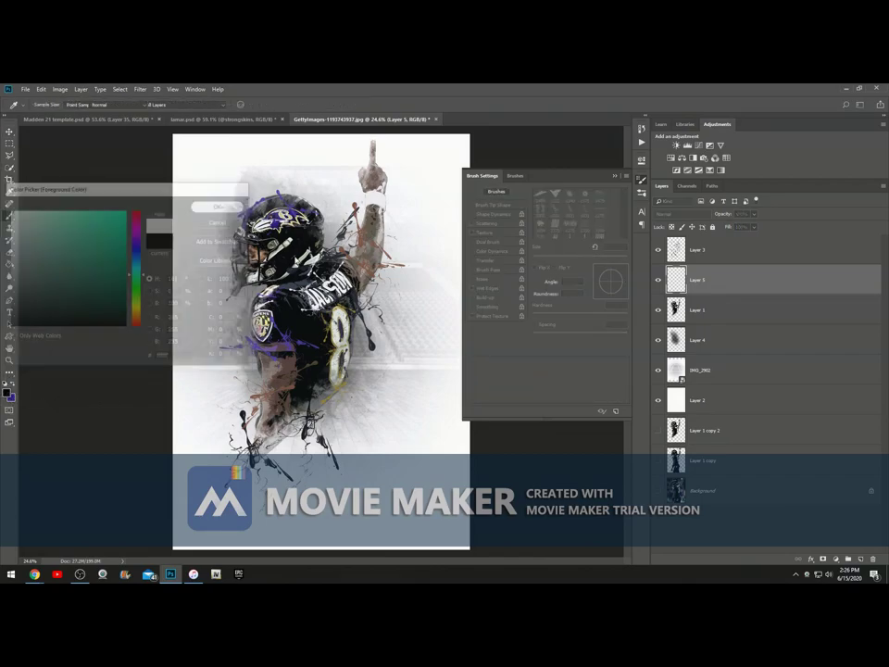
pyautogui.rightClick(307, 247)
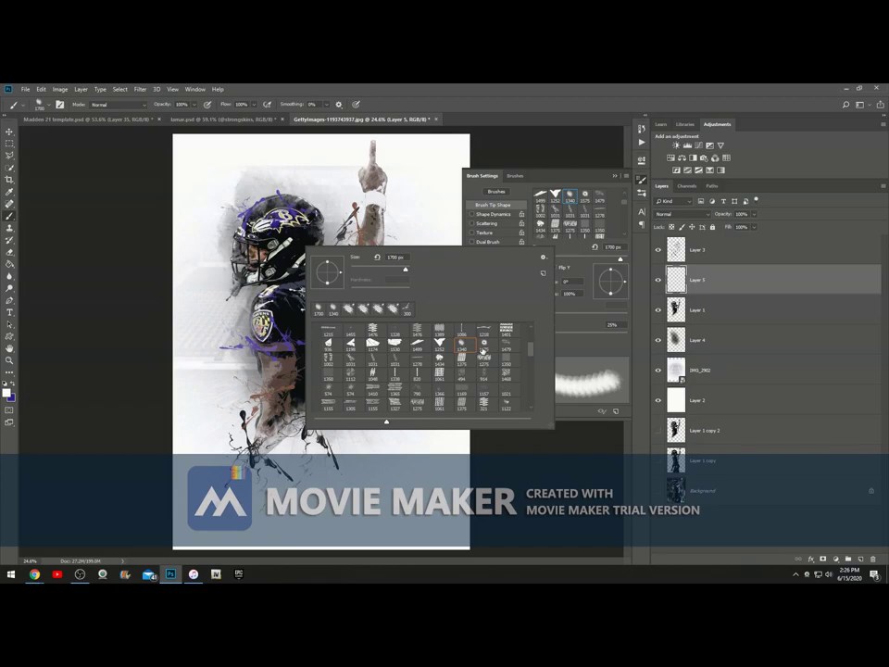
pyautogui.click(484, 343)
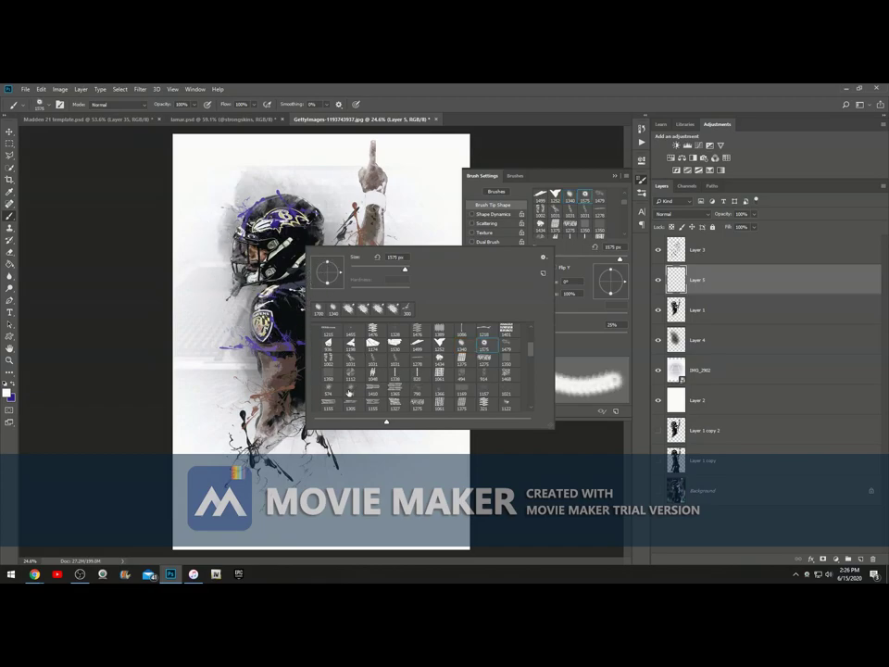
pyautogui.click(349, 392)
pyautogui.click(507, 343)
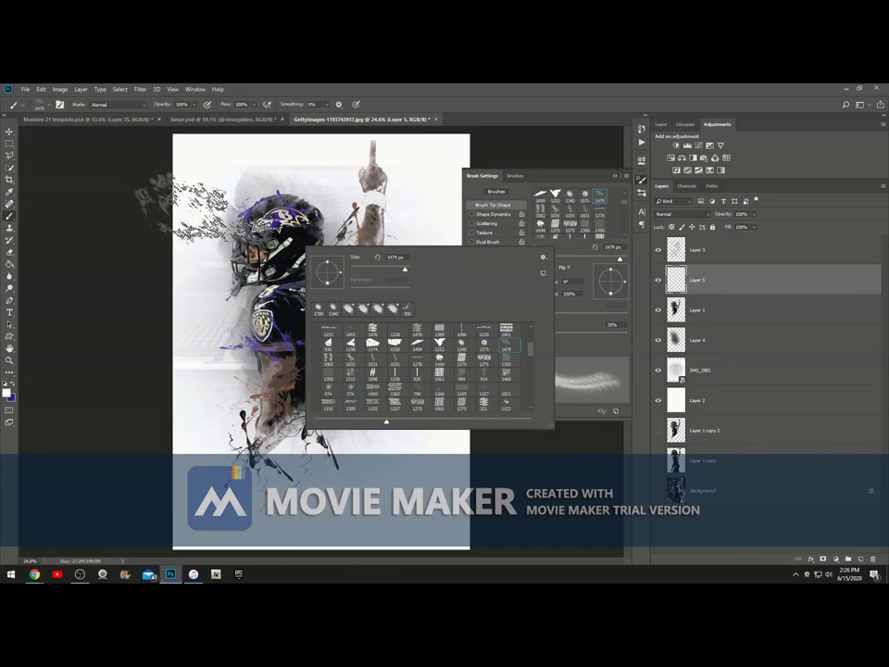
pyautogui.scroll(-2, 404, 367)
pyautogui.click(396, 403)
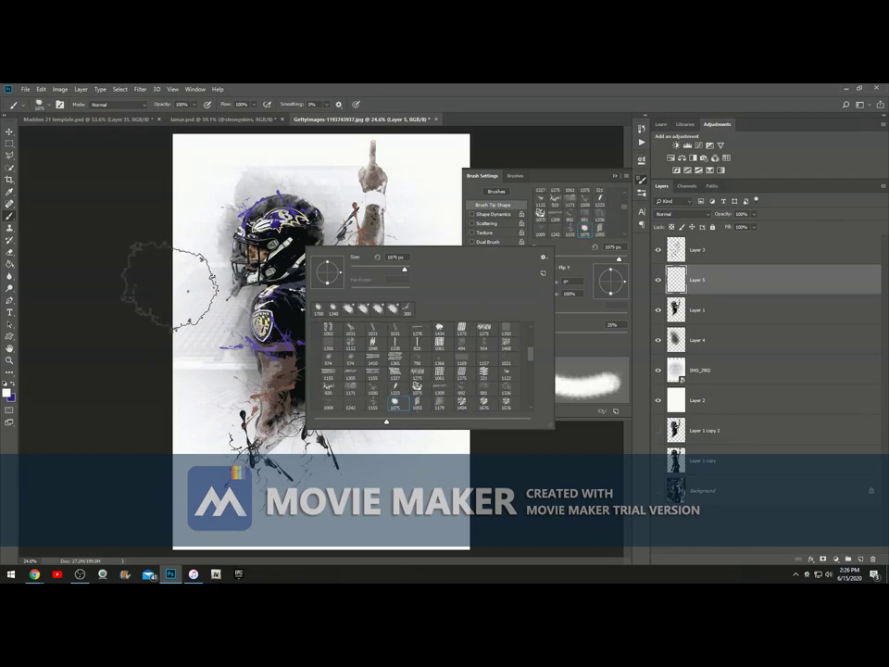
# Paint white haze on Layer 5 around the player and lower the layer's opacity to 43%.
pyautogui.click(203, 257)
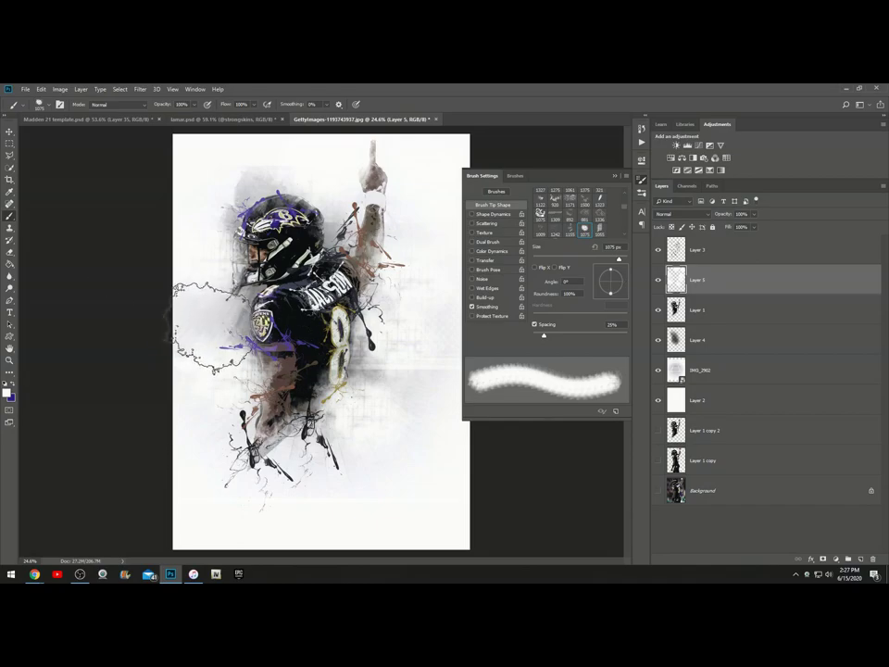
pyautogui.moveTo(720, 213); pyautogui.dragTo(694, 226)
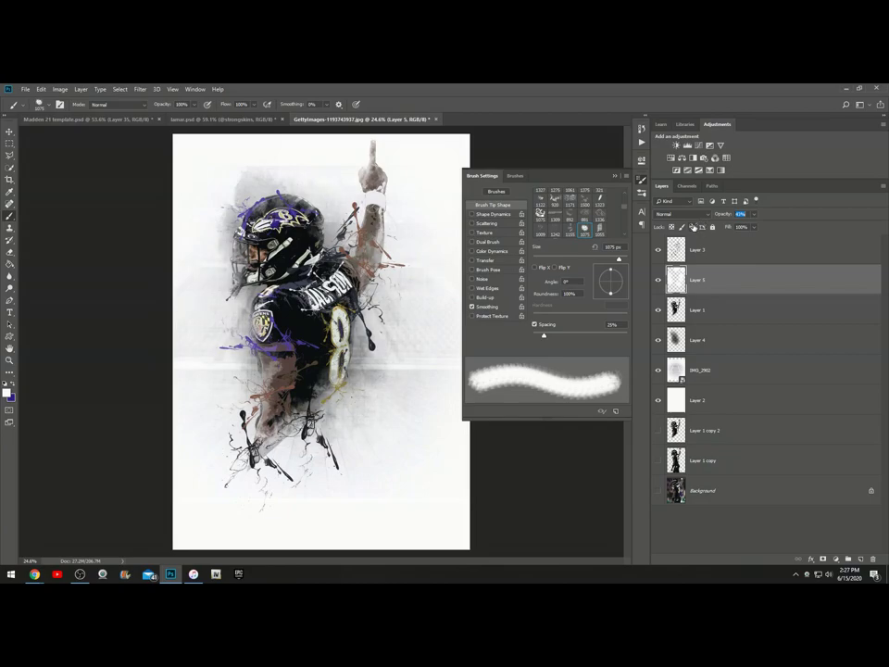
pyautogui.click(616, 177)
# Add a Gradient Map adjustment above Layer 3 using the violet-to-orange preset.
pyautogui.click(693, 252)
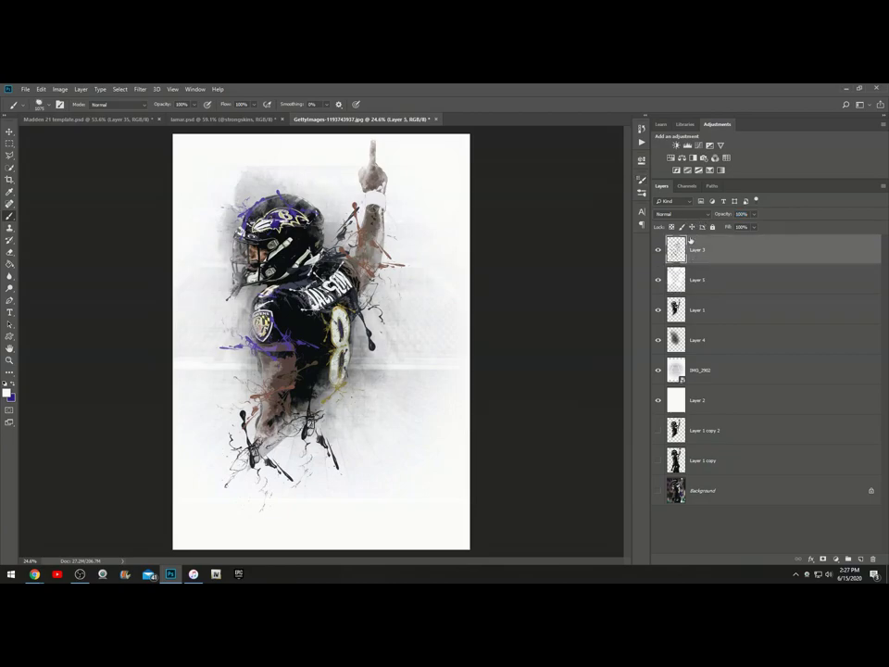
pyautogui.click(720, 172)
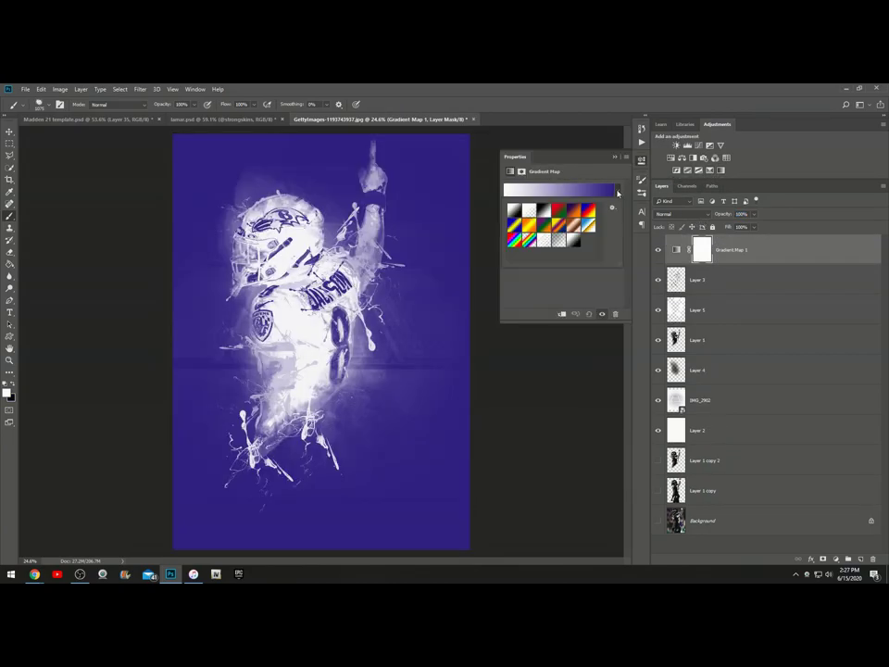
pyautogui.click(576, 212)
# Try blend modes on Gradient Map 1, settle on Color, and reduce its opacity to about 40%.
pyautogui.click(674, 221)
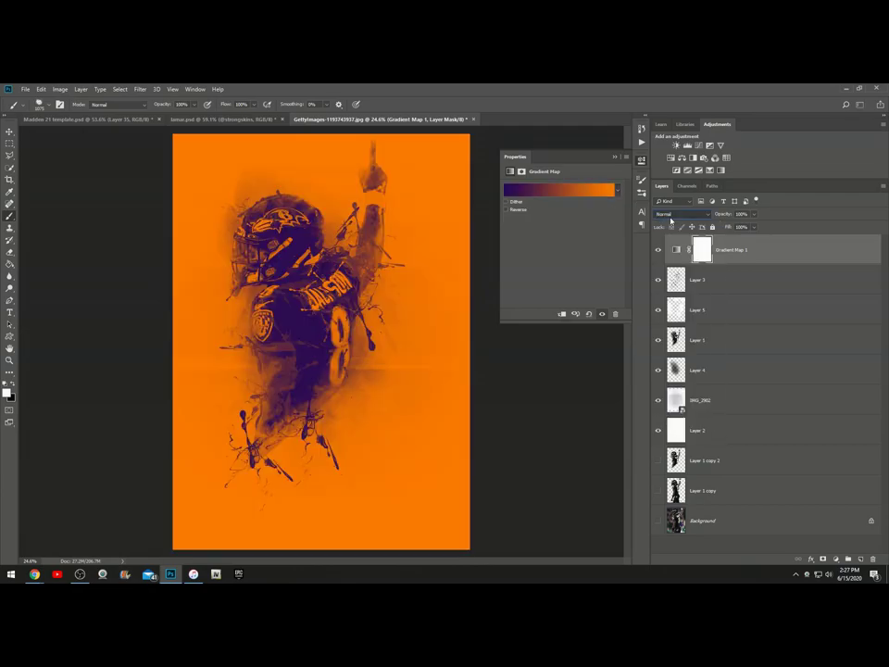
pyautogui.scroll(-10, 670, 219)
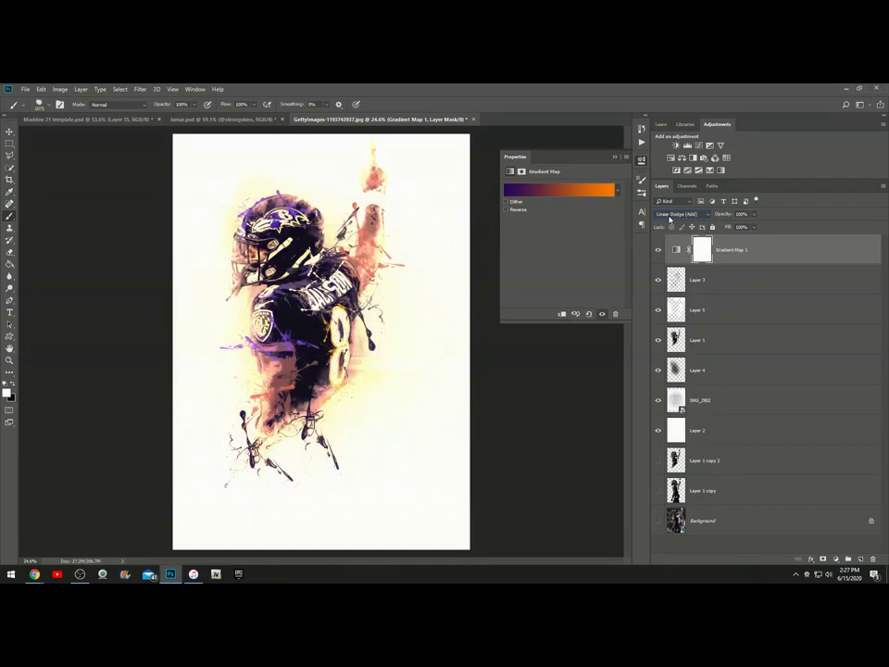
pyautogui.scroll(1, 669, 219)
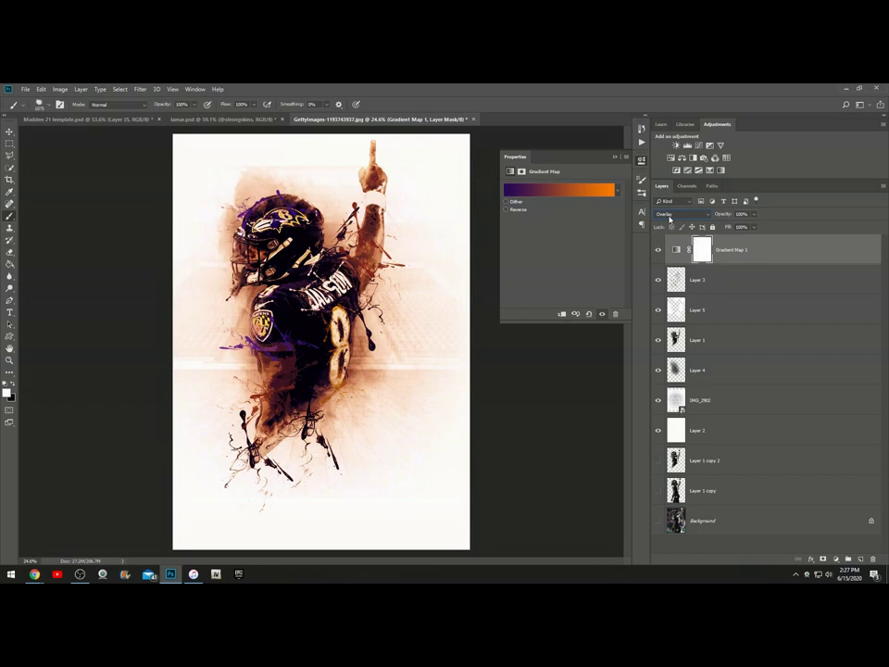
pyautogui.scroll(-5, 669, 219)
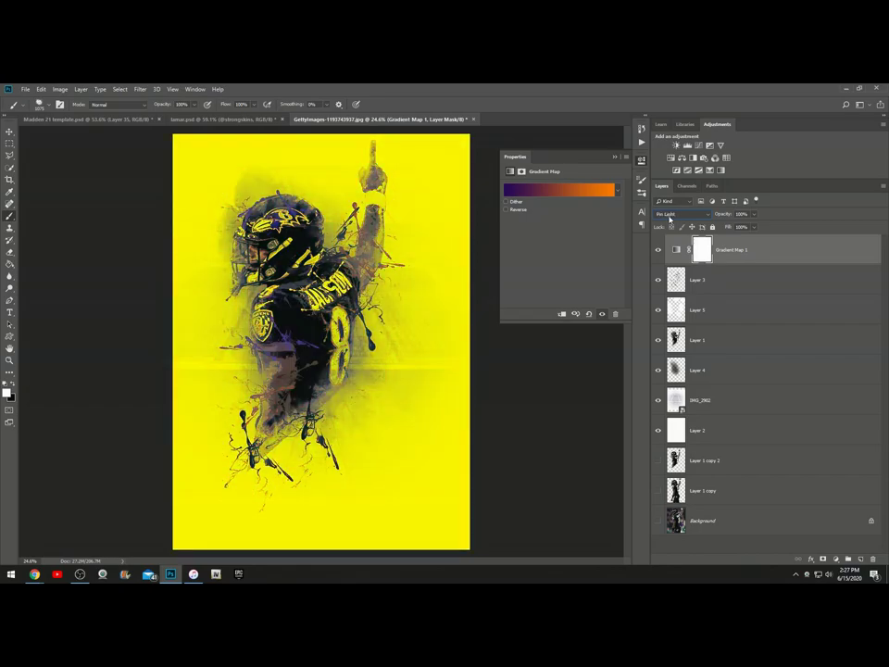
pyautogui.scroll(-6, 670, 219)
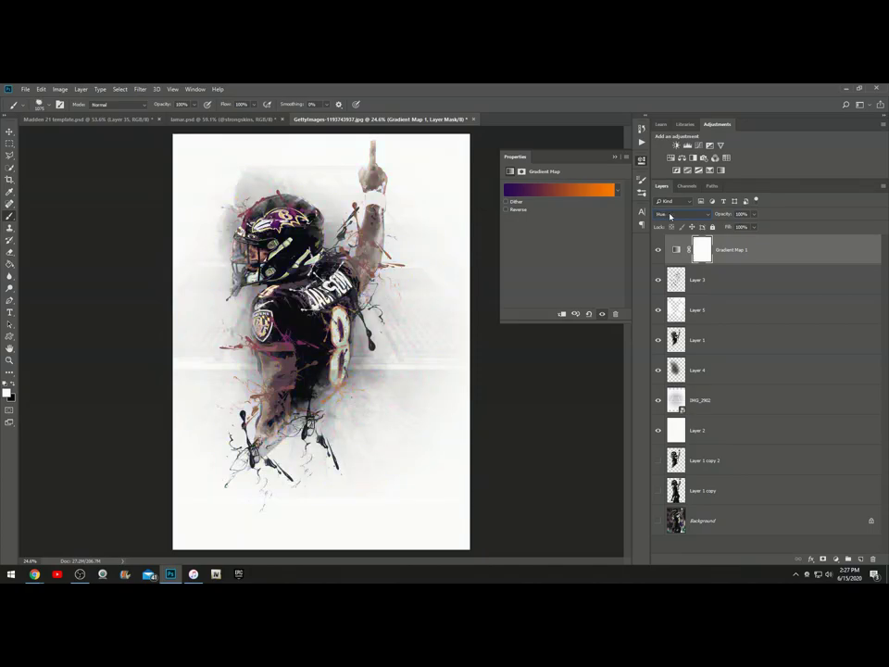
pyautogui.scroll(-2, 669, 216)
pyautogui.scroll(1, 669, 216)
pyautogui.scroll(-1, 669, 215)
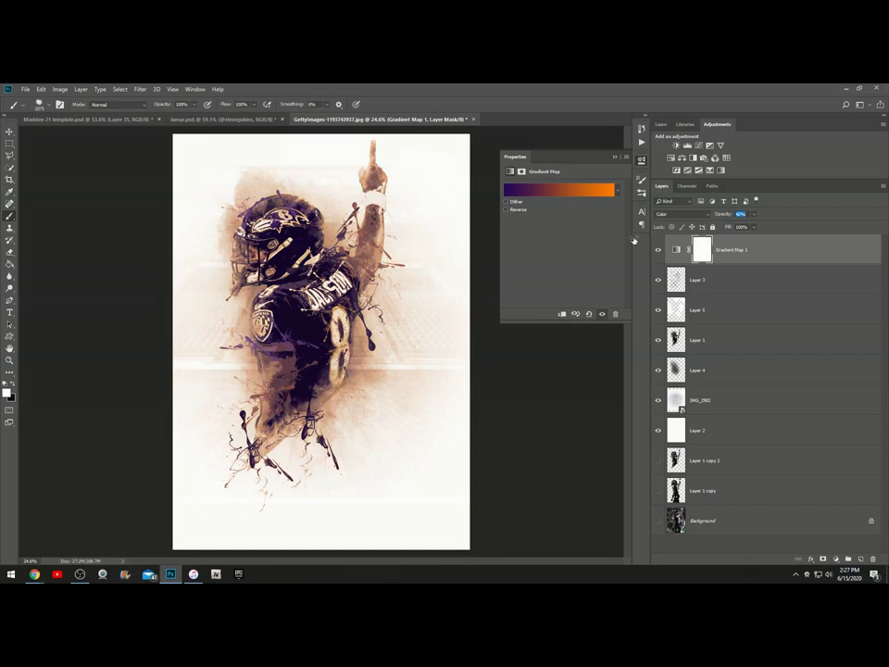
# Add a second Gradient Map adjustment on top using the black-to-white preset.
pyautogui.click(710, 171)
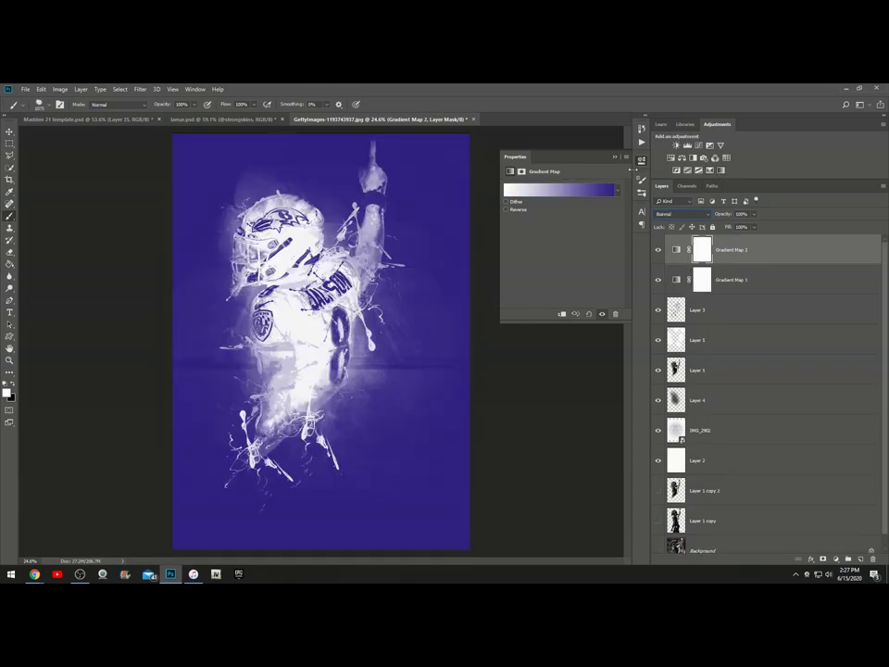
pyautogui.click(618, 189)
pyautogui.click(552, 205)
# Set Gradient Map 2 to Overlay blending and lower its opacity to 45%.
pyautogui.click(680, 214)
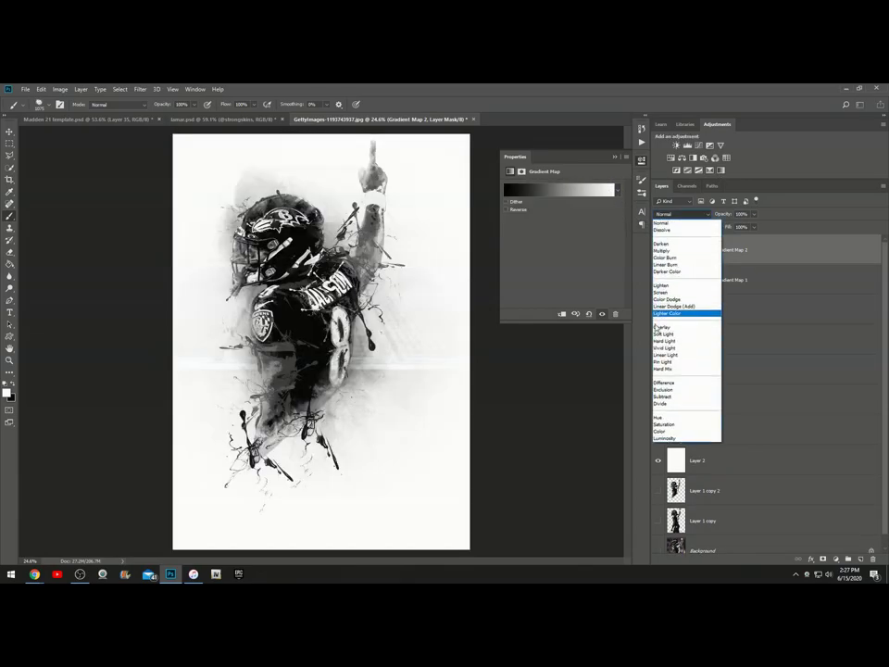
pyautogui.click(661, 327)
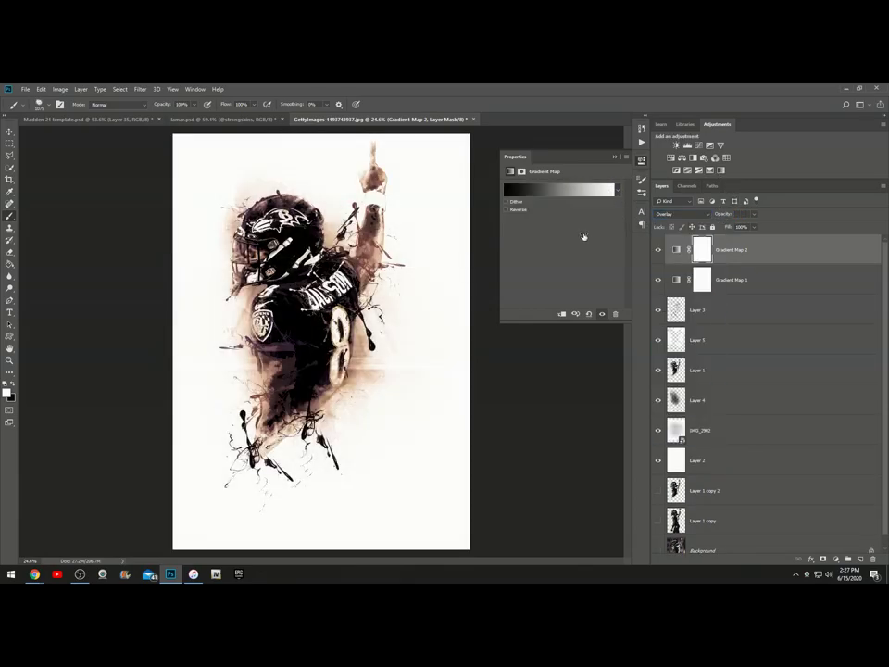
pyautogui.moveTo(597, 236); pyautogui.dragTo(576, 235)
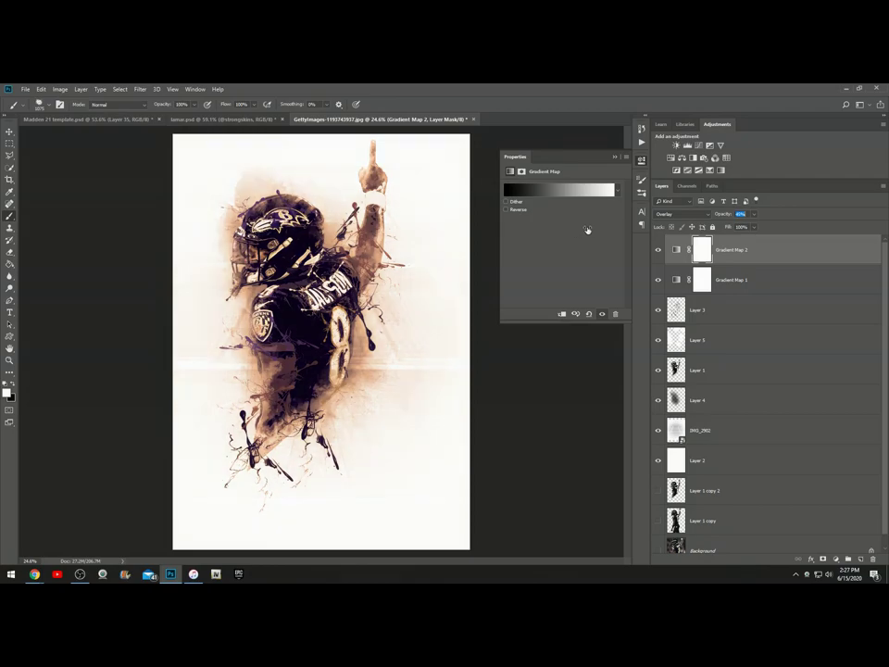
# Compare other blend modes for Gradient Map 2 and set it to Luminosity.
pyautogui.click(681, 215)
pyautogui.click(669, 250)
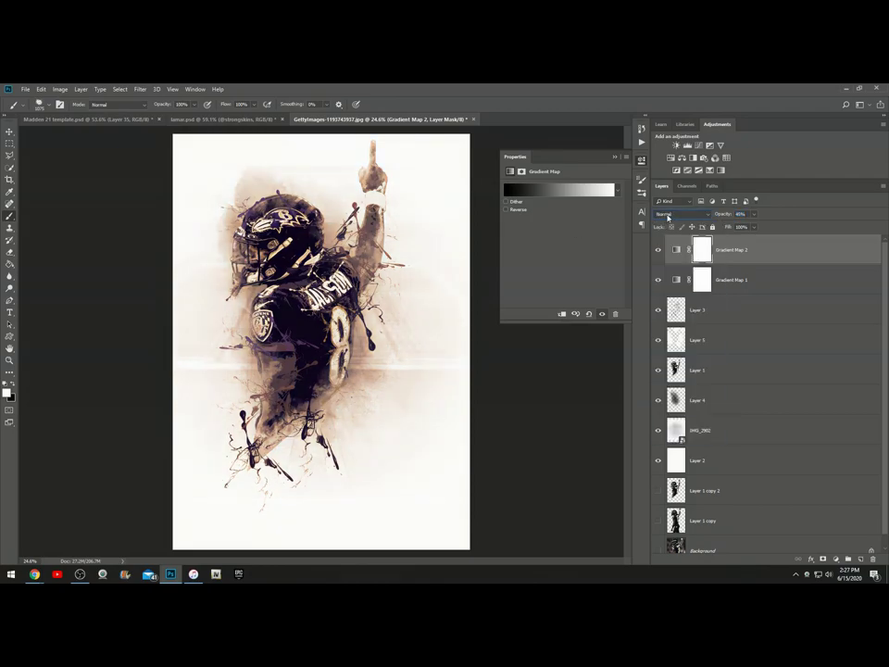
pyautogui.scroll(-7, 668, 215)
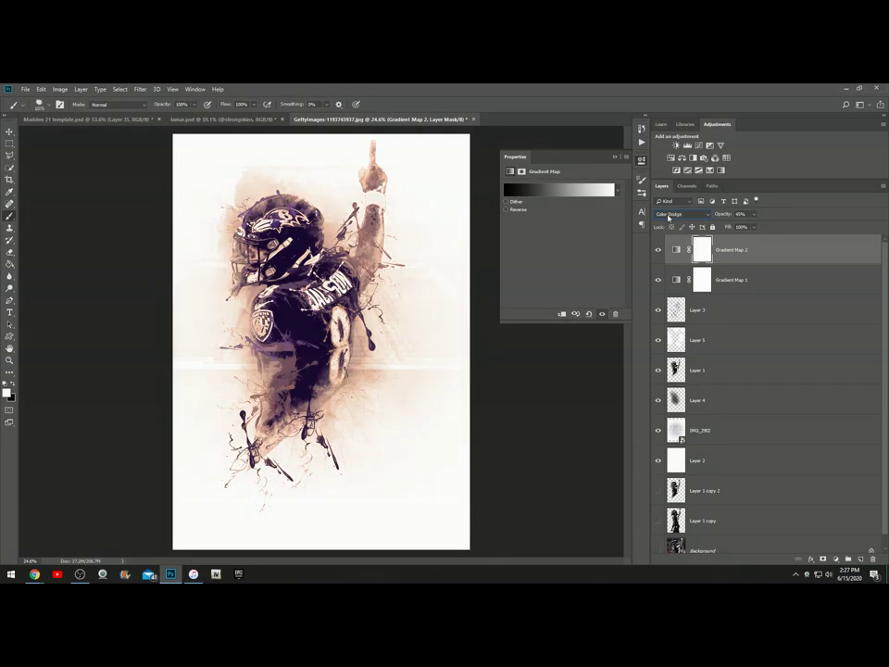
pyautogui.scroll(-3, 669, 215)
pyautogui.scroll(-5, 670, 217)
pyautogui.scroll(-2, 669, 219)
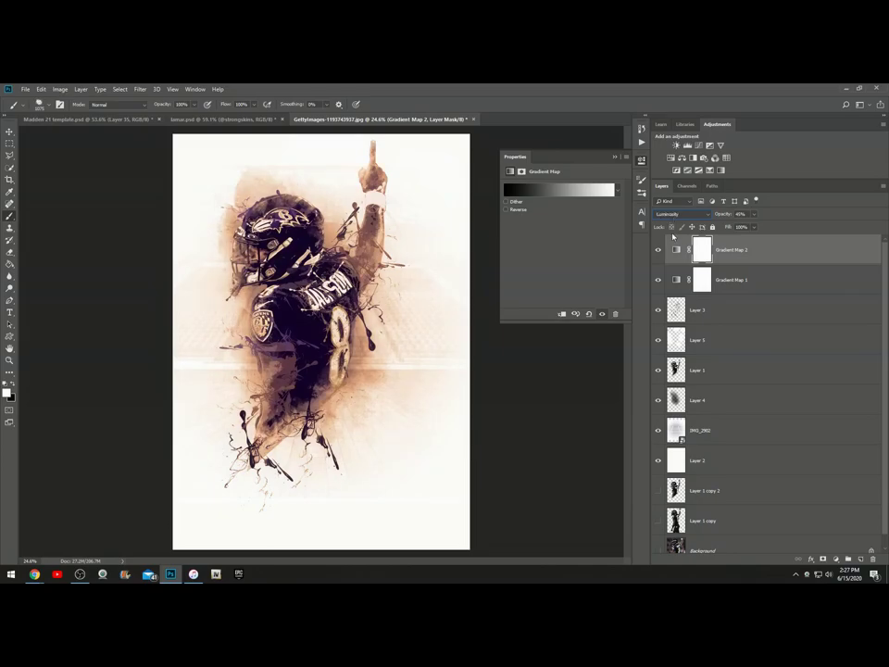
# Hide and select the IMG_2910 texture layer in the lamar.psd reference, and return to the GettyImages document.
pyautogui.click(174, 118)
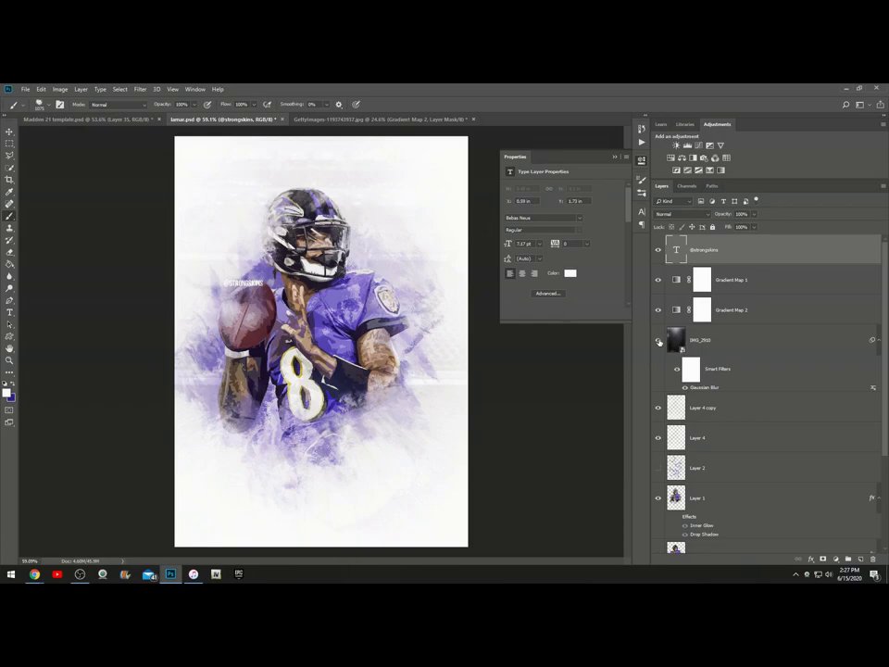
pyautogui.click(659, 341)
pyautogui.click(682, 339)
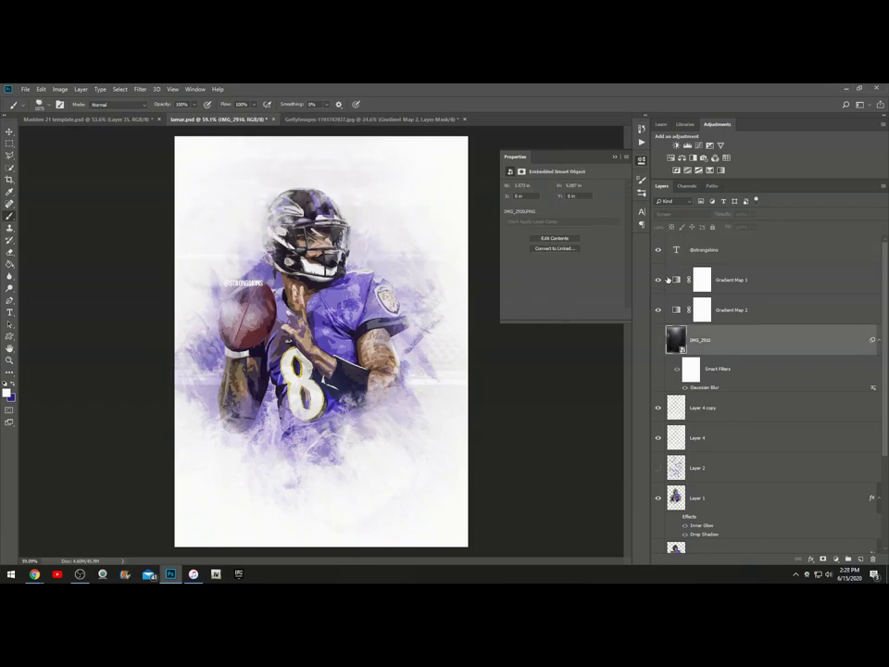
pyautogui.click(416, 120)
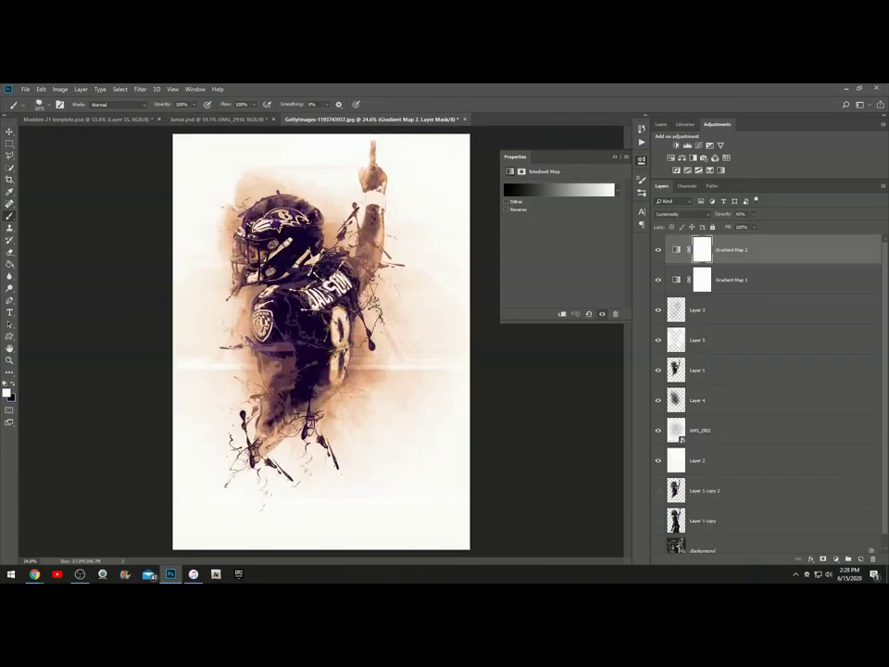
# Examine the toned helmet, jersey lettering and splatter details of the artwork at close range.
pyautogui.scroll(7, 353, 292)
pyautogui.scroll(-4, 292, 288)
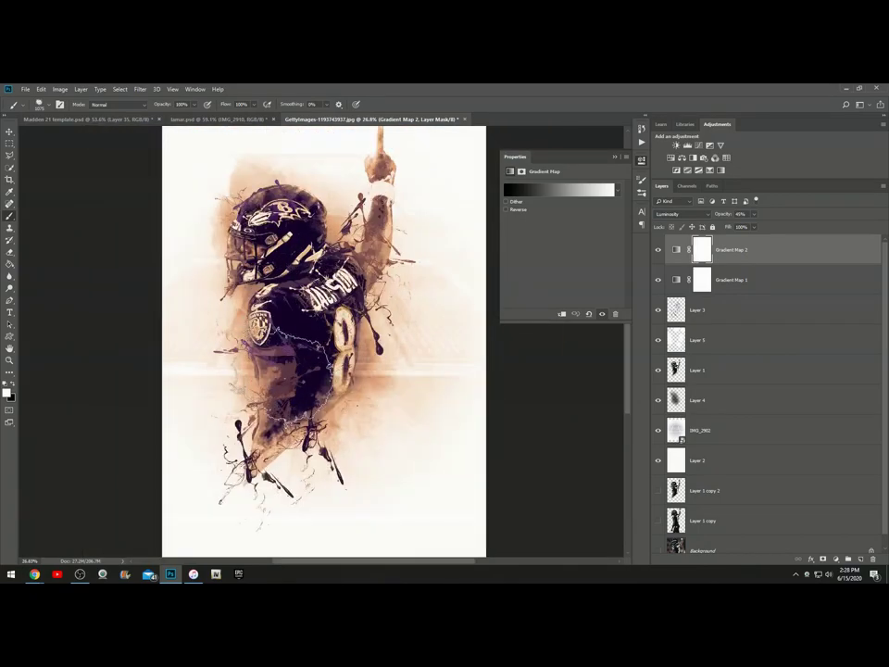
pyautogui.scroll(1, 243, 248)
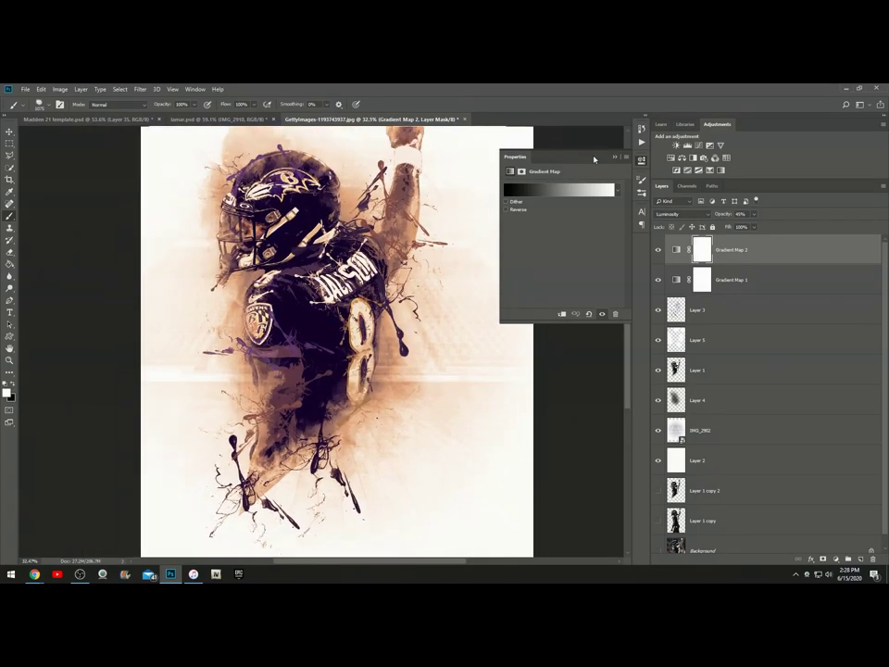
pyautogui.click(613, 156)
pyautogui.scroll(3, 273, 266)
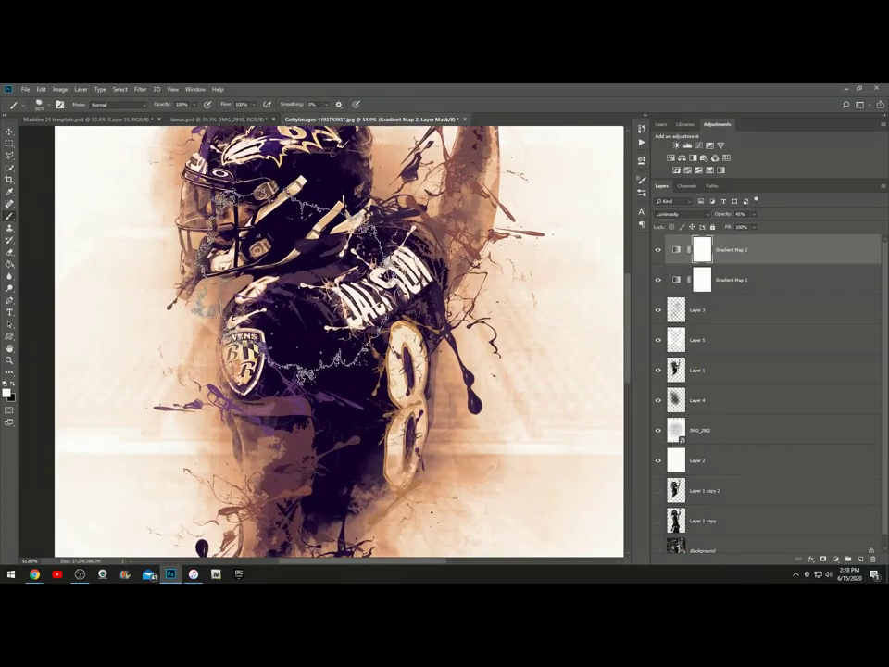
pyautogui.scroll(2, 274, 278)
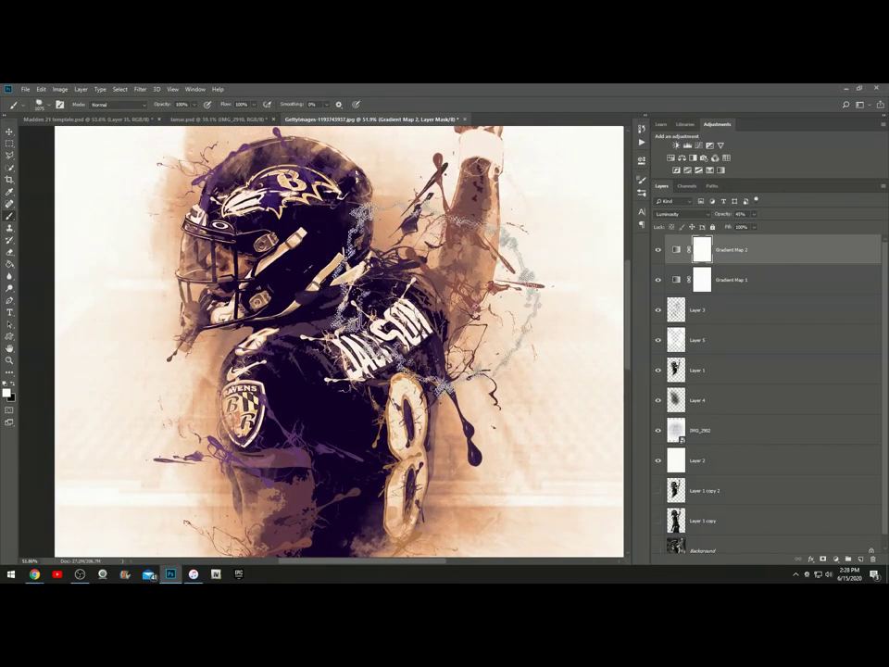
pyautogui.scroll(-5, 273, 298)
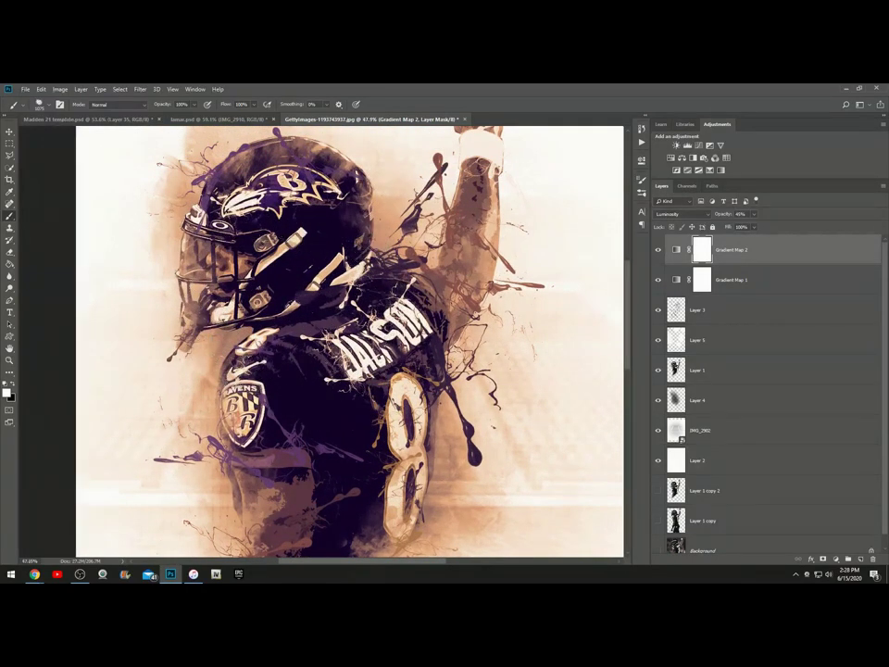
pyautogui.scroll(5, 269, 287)
pyautogui.scroll(3, 268, 250)
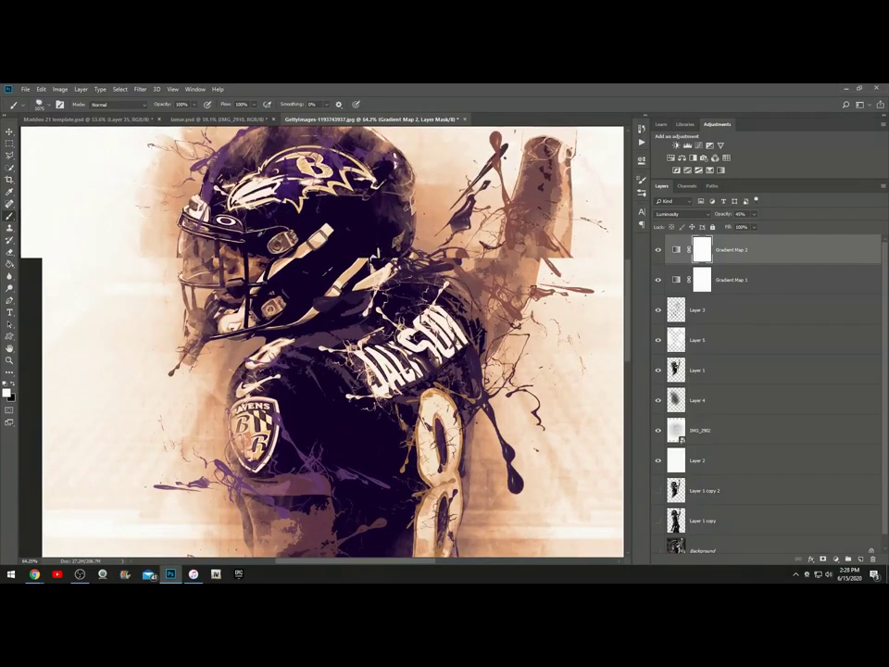
# Compare the artwork with lamar.psd, and examine its lower arm splatters and the whole composition.
pyautogui.click(206, 121)
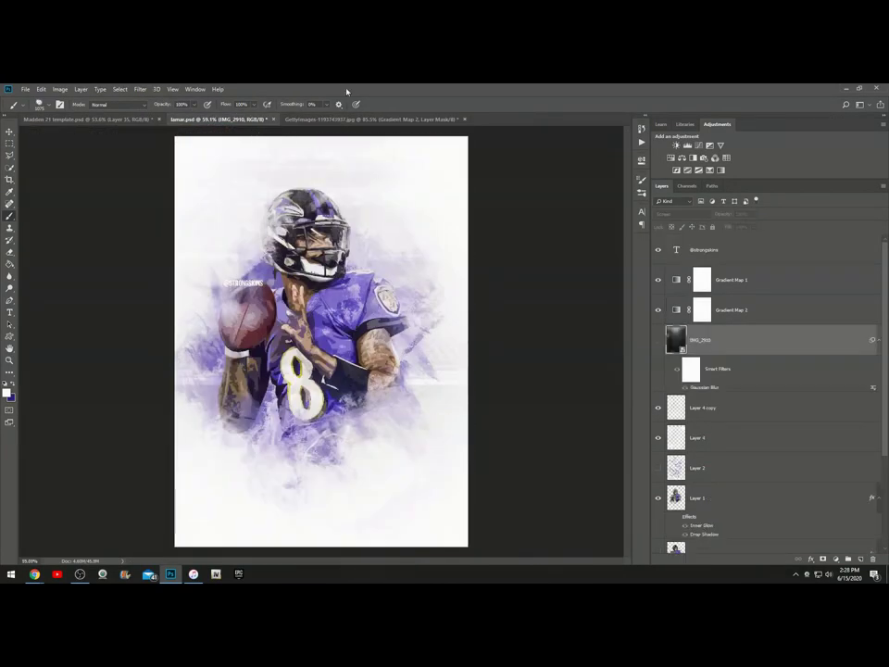
pyautogui.click(353, 119)
pyautogui.scroll(-3, 297, 320)
pyautogui.scroll(-4, 307, 317)
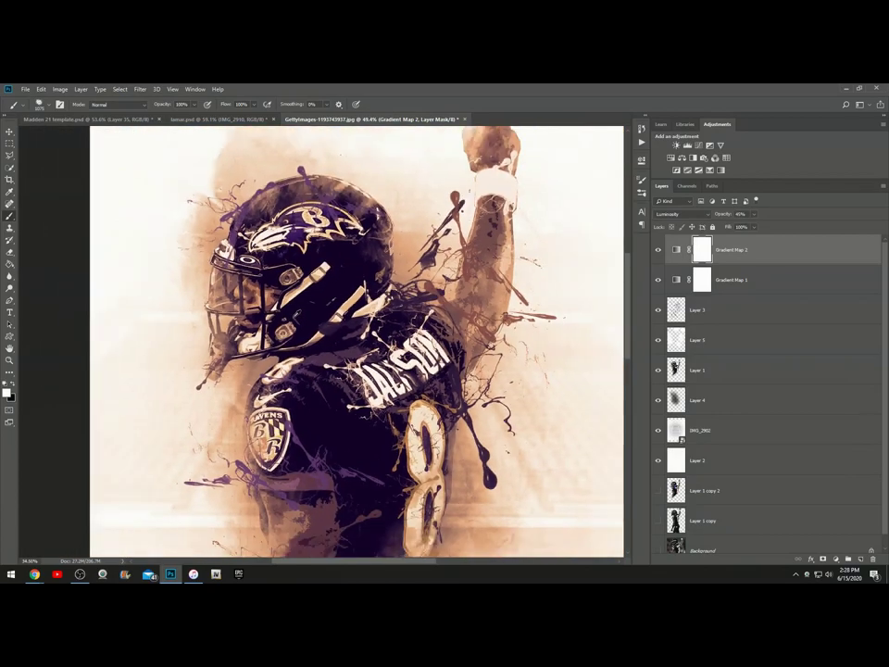
pyautogui.scroll(3, 280, 368)
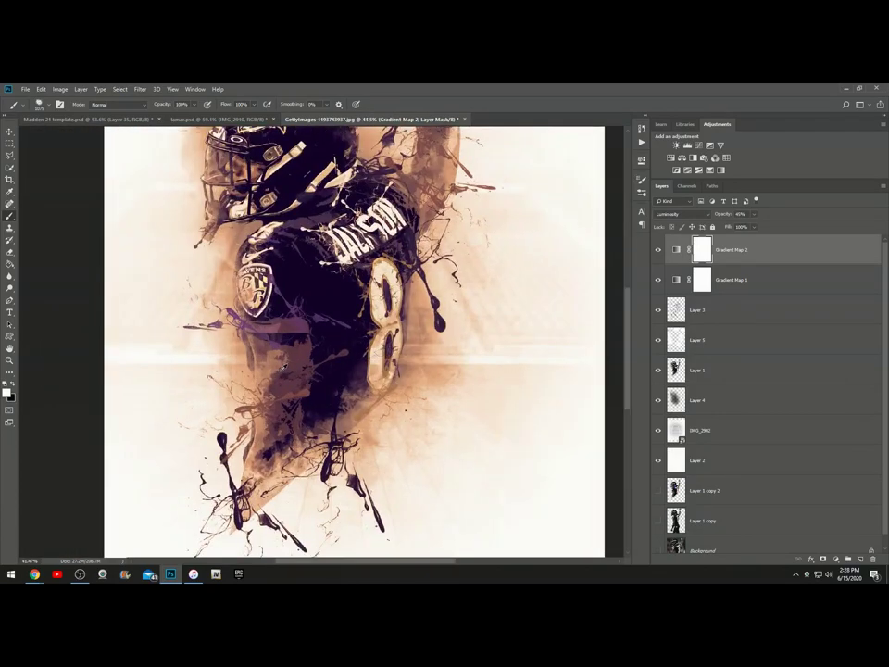
pyautogui.scroll(-4, 241, 284)
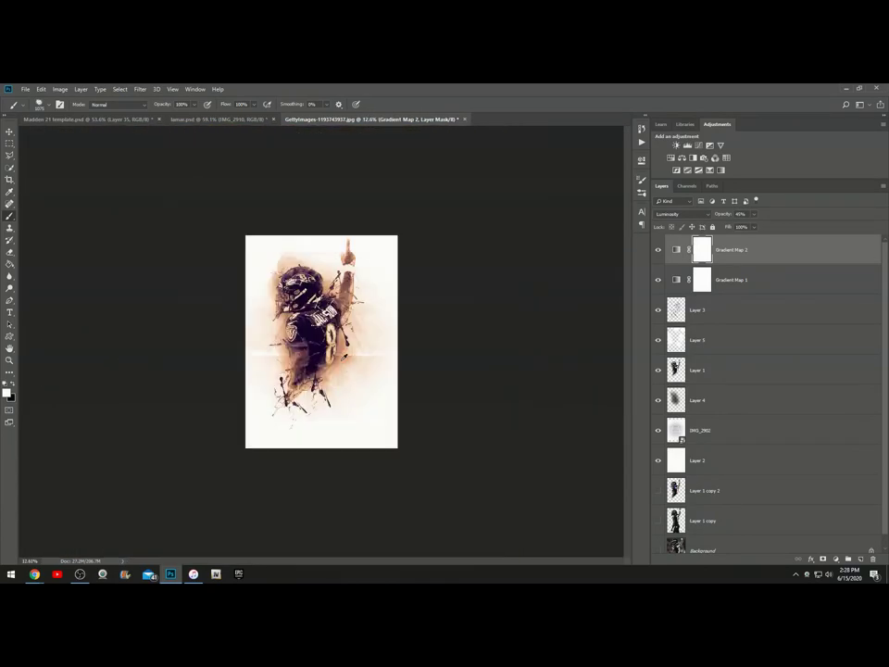
pyautogui.scroll(2, 331, 364)
pyautogui.scroll(2, 331, 363)
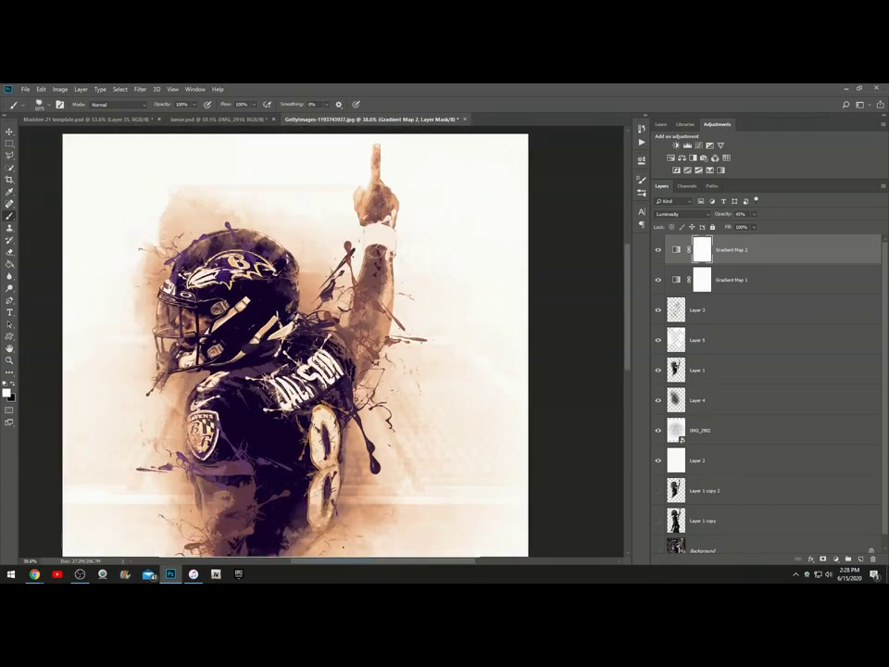
pyautogui.scroll(-3, 212, 297)
pyautogui.scroll(3, 212, 298)
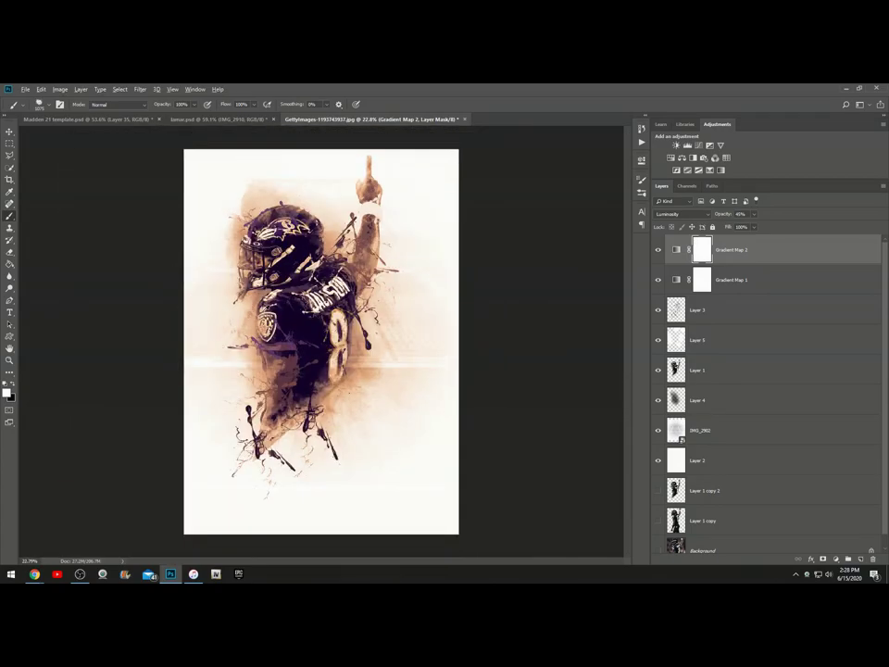